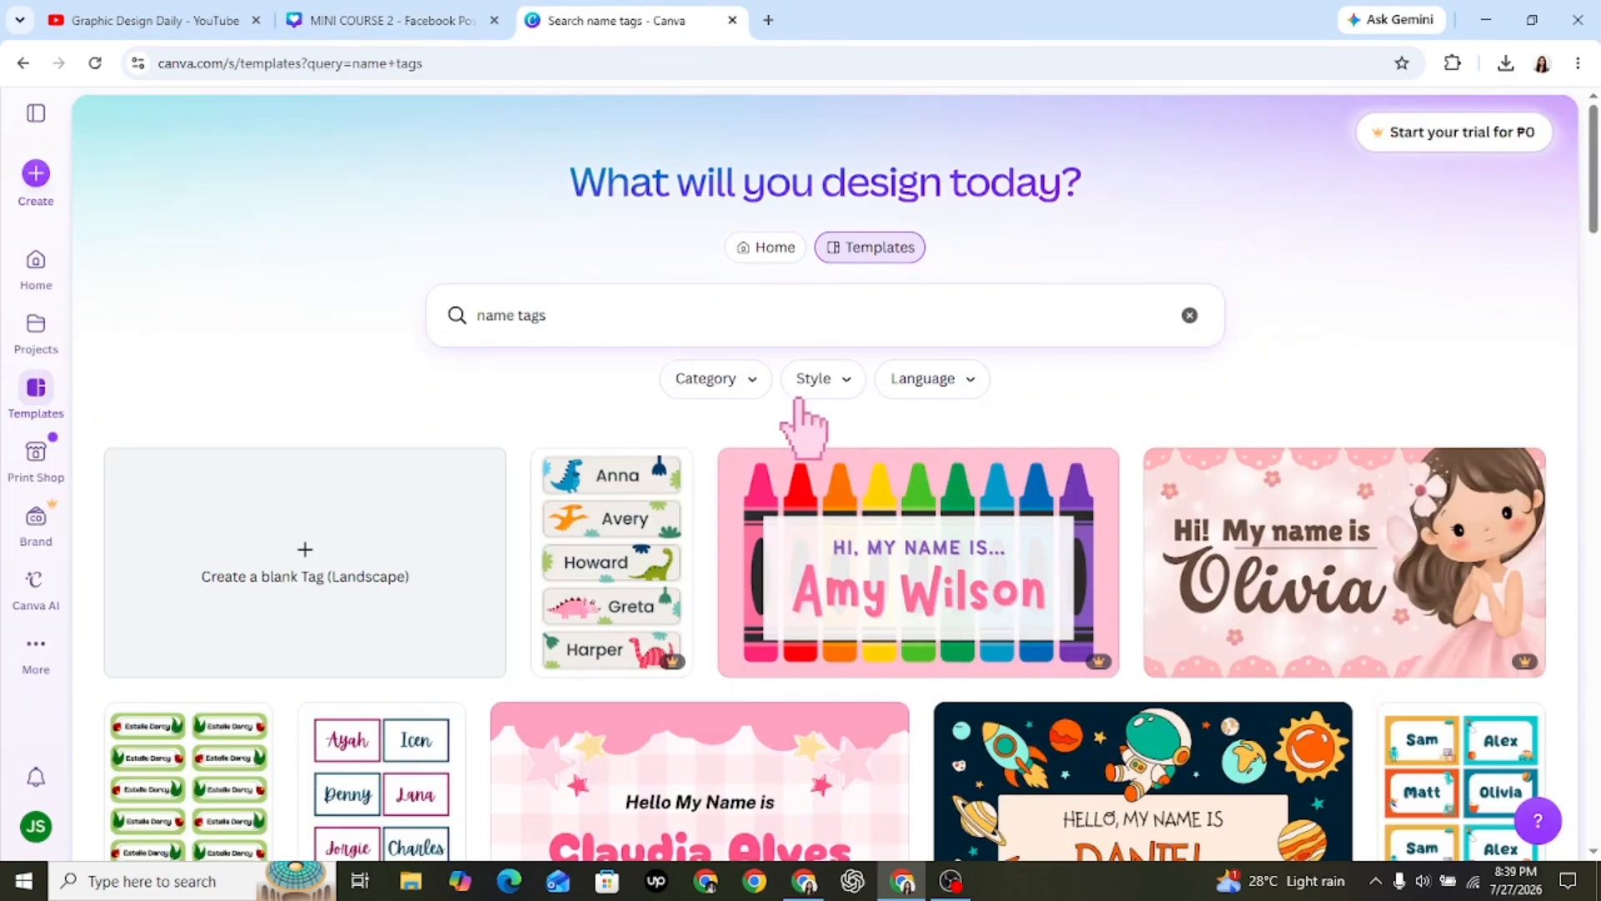
Look through the name tag template results for available layouts and styles.
mouse_move(675, 667)
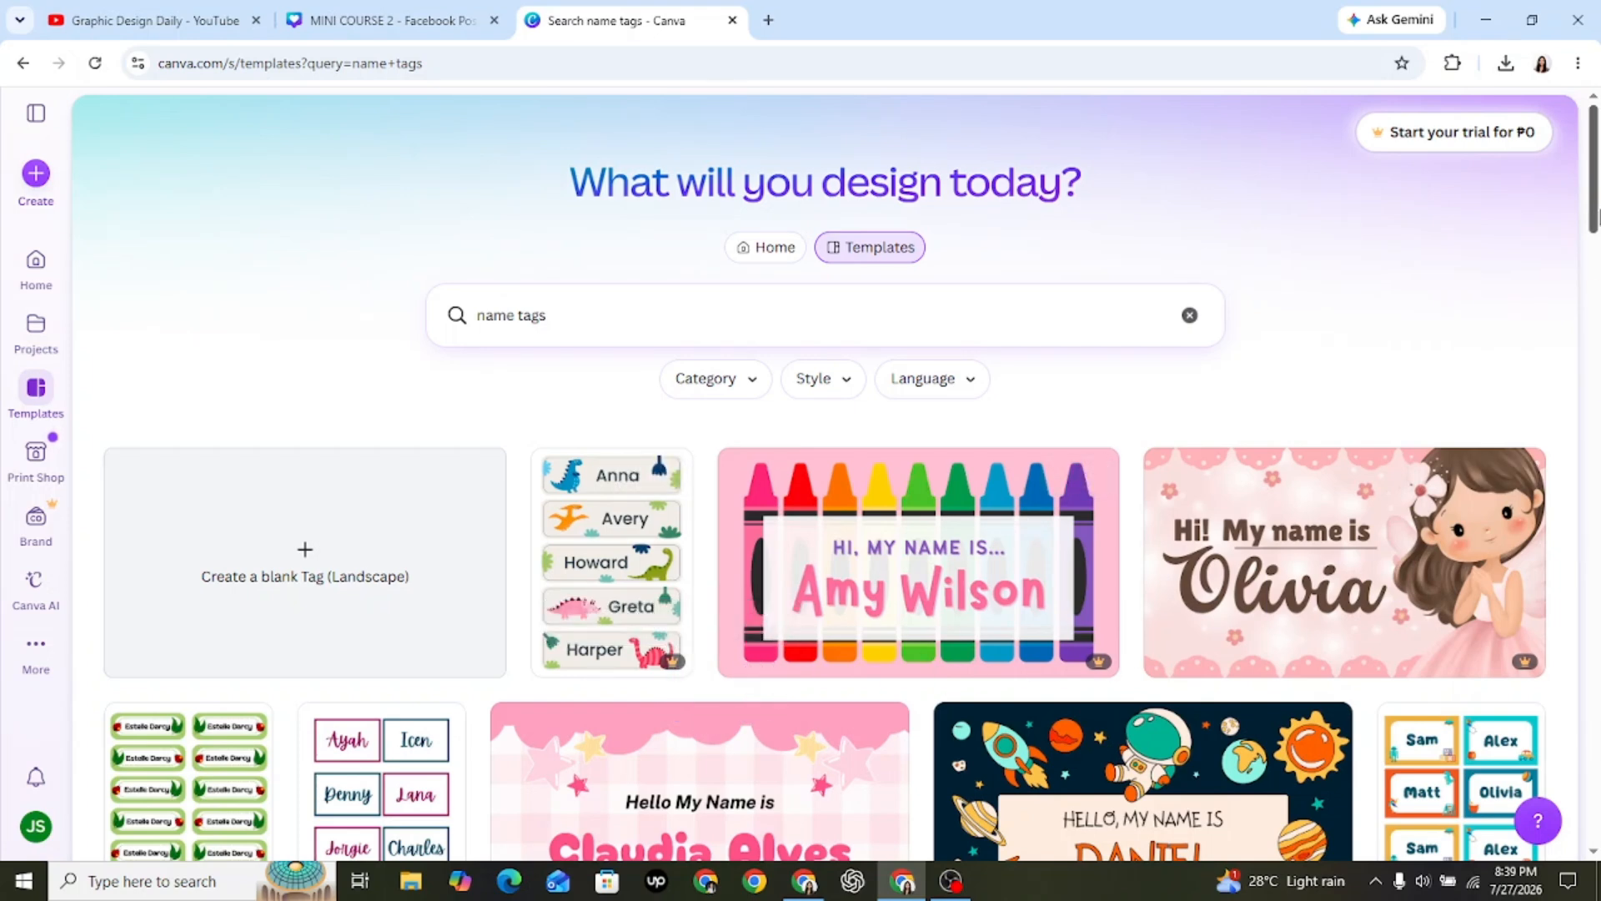
scroll(835, 475, "down", 7)
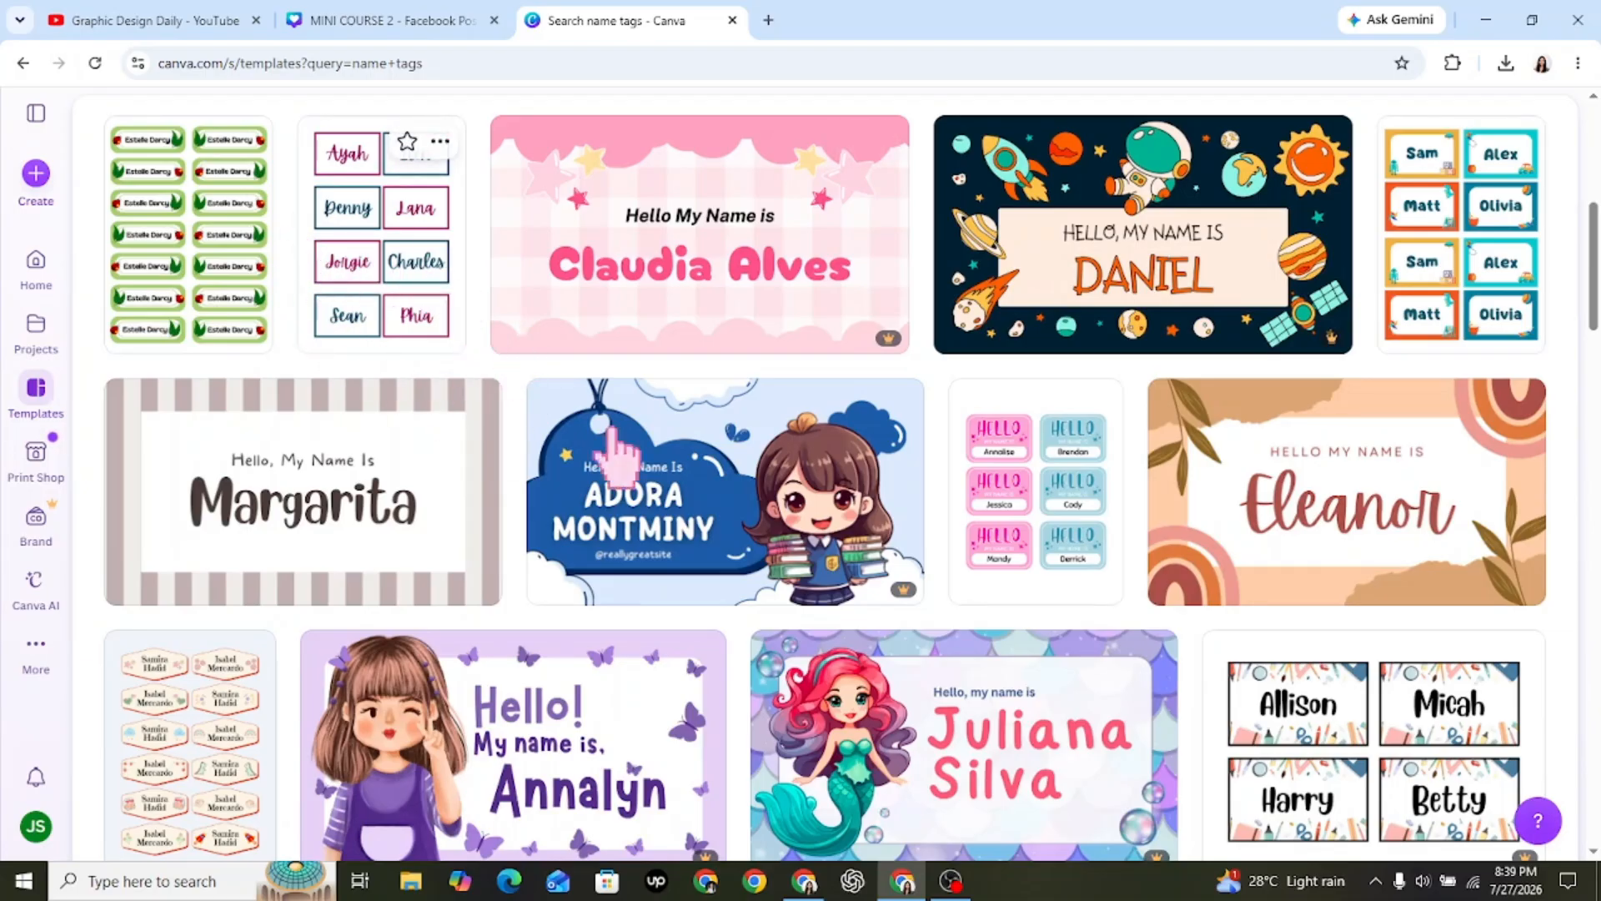
scroll(617, 451, "down", 5)
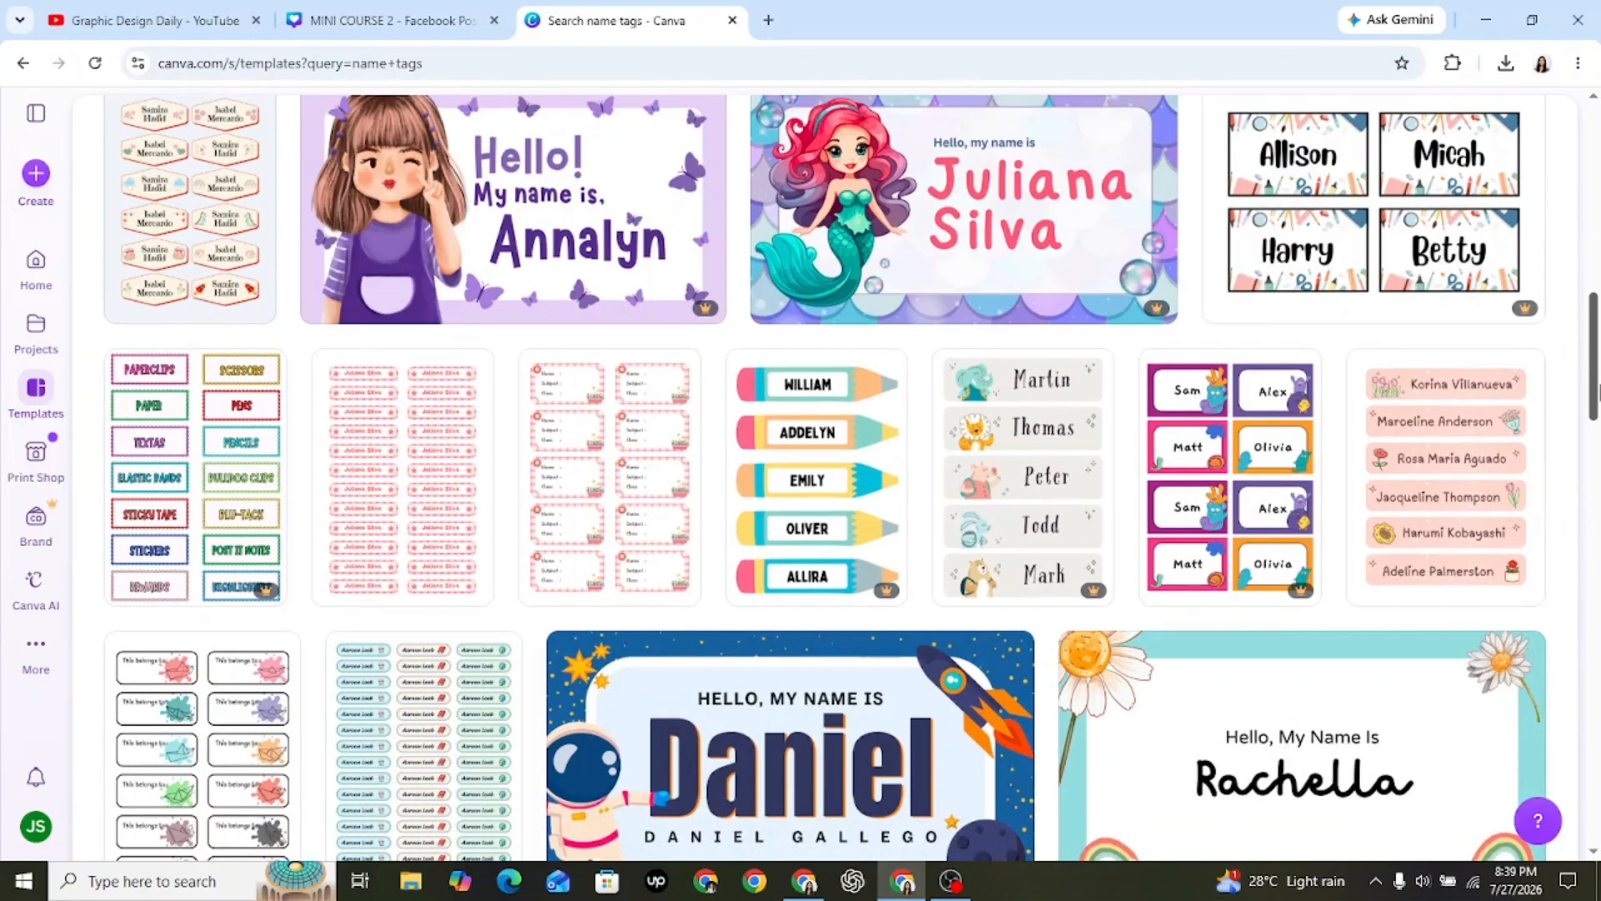
left_click_drag(1598, 392, 1598, 605)
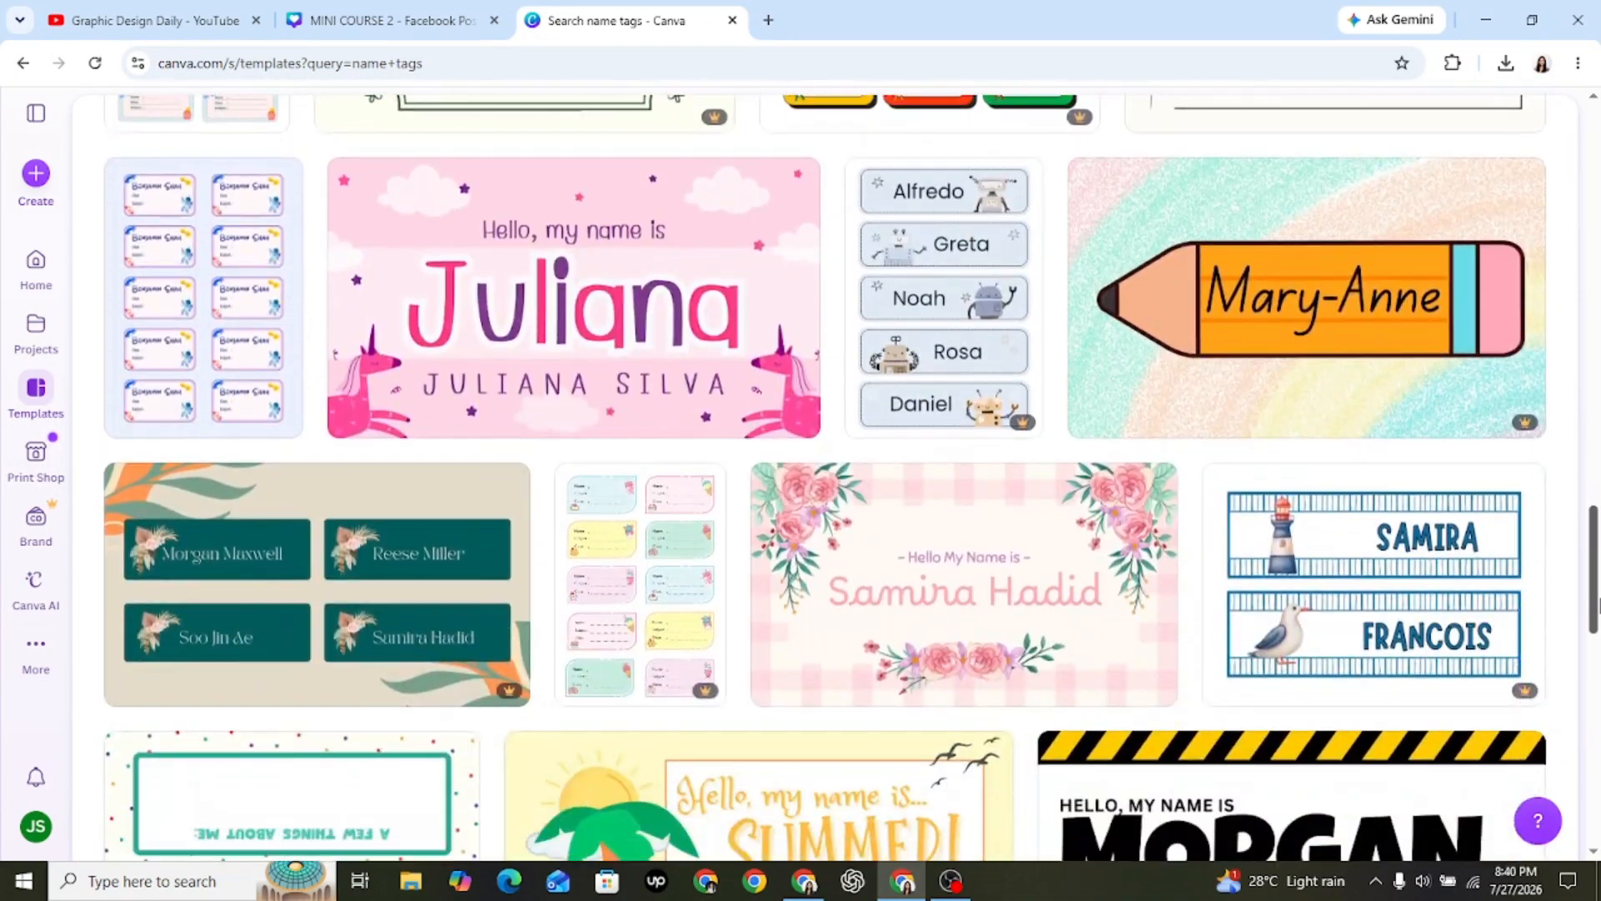
mouse_move(527, 317)
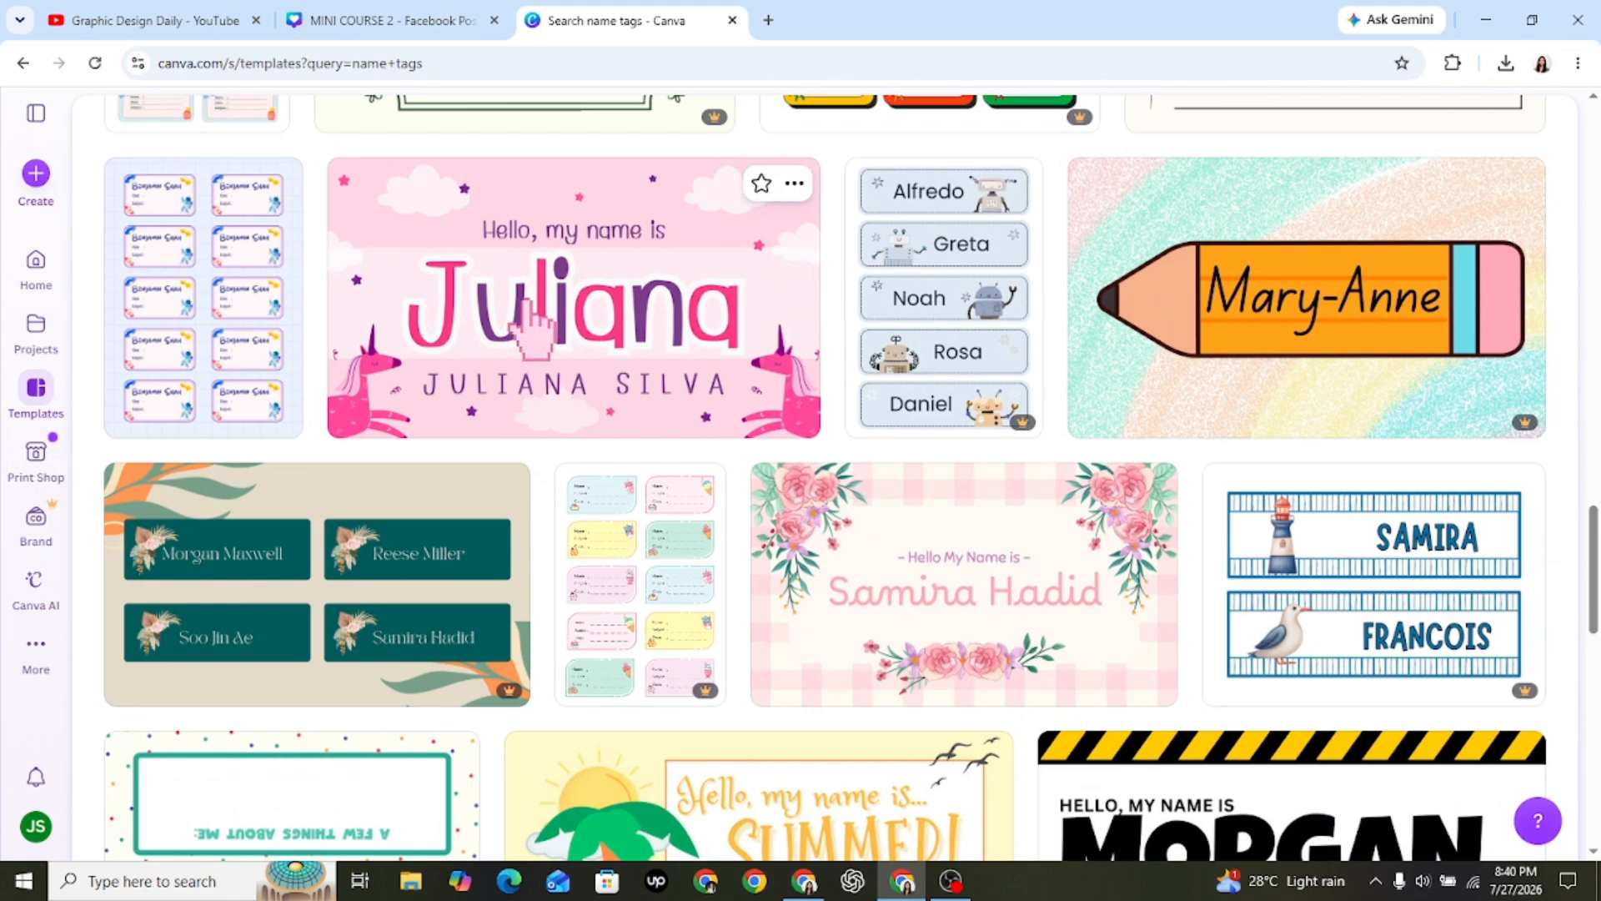
scroll(997, 331, "up", 20)
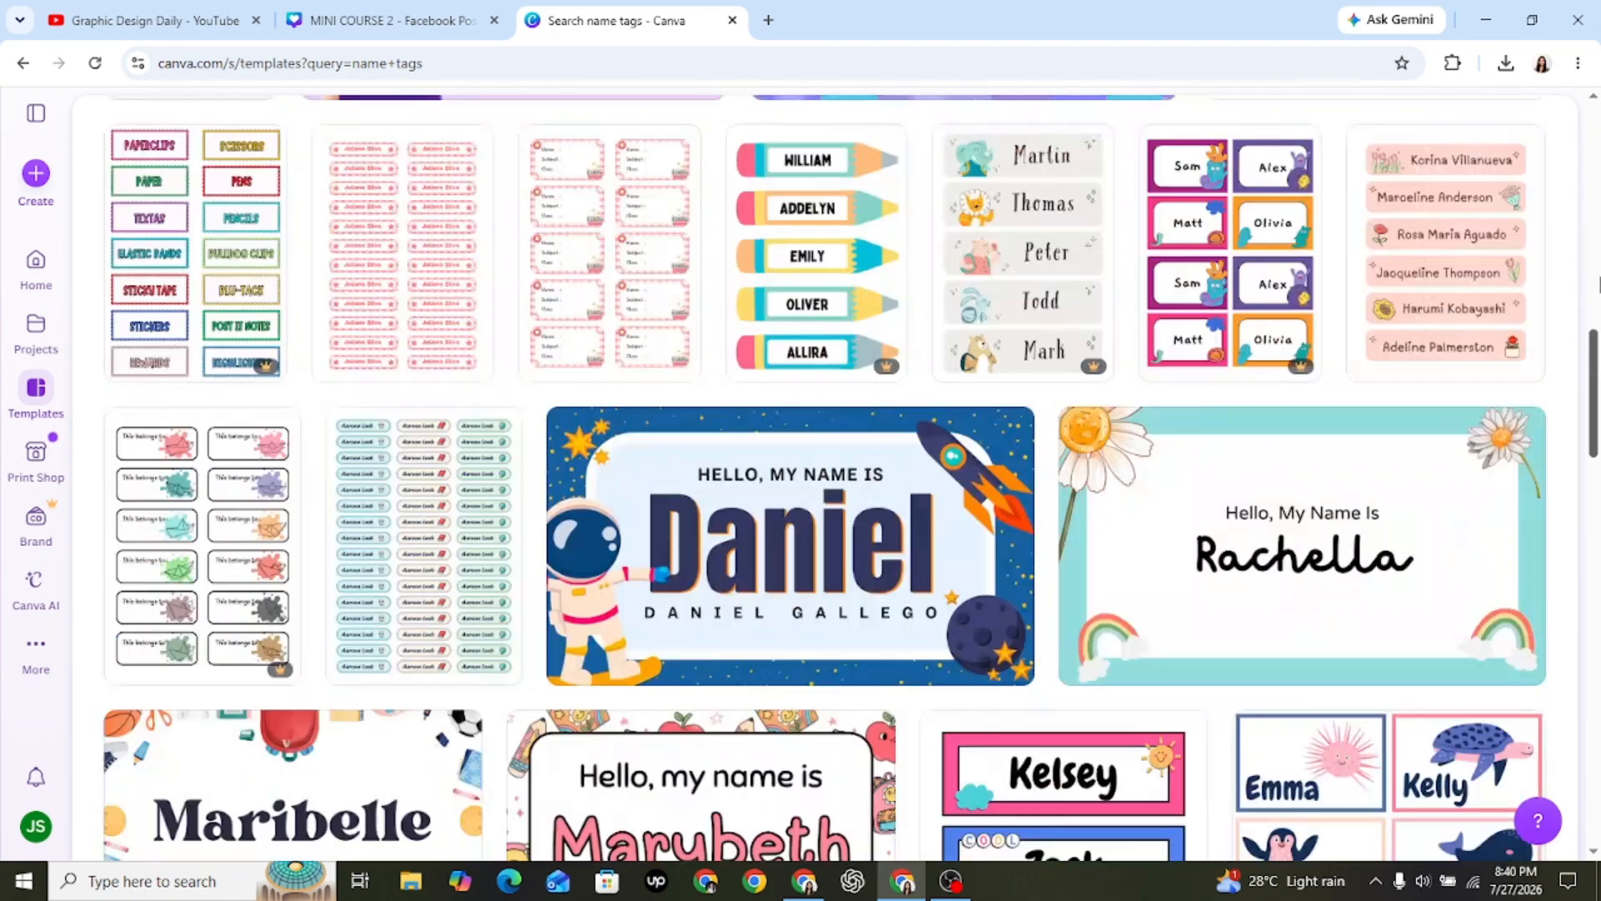
Search the templates for "welcome back to school" and show all of the poster results.
left_click(1190, 315)
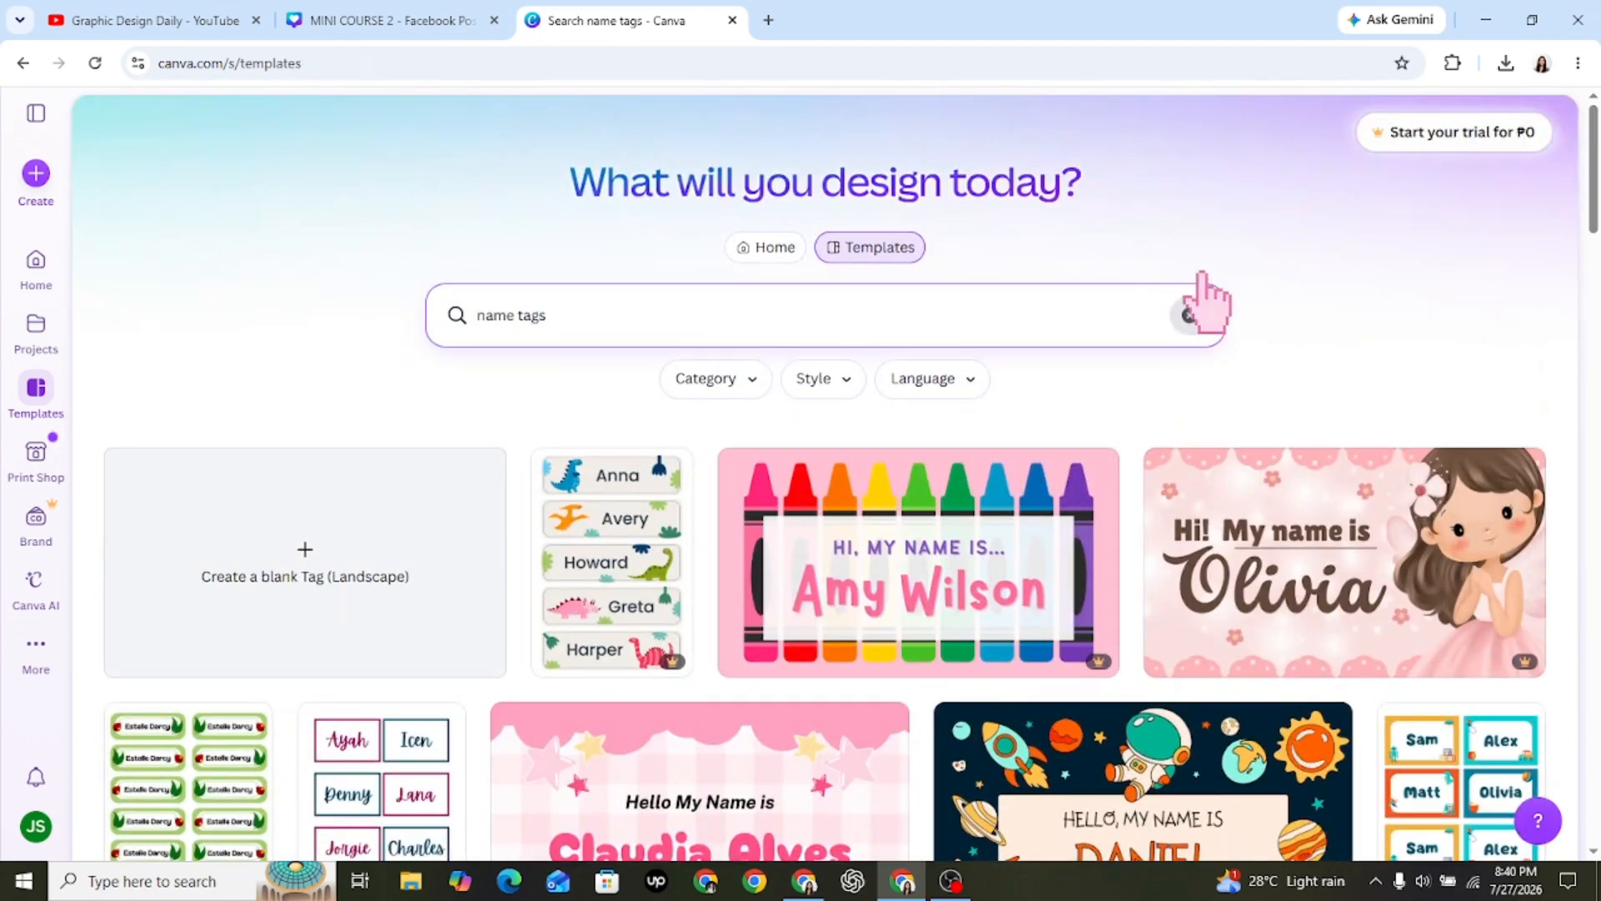
type("welcome back")
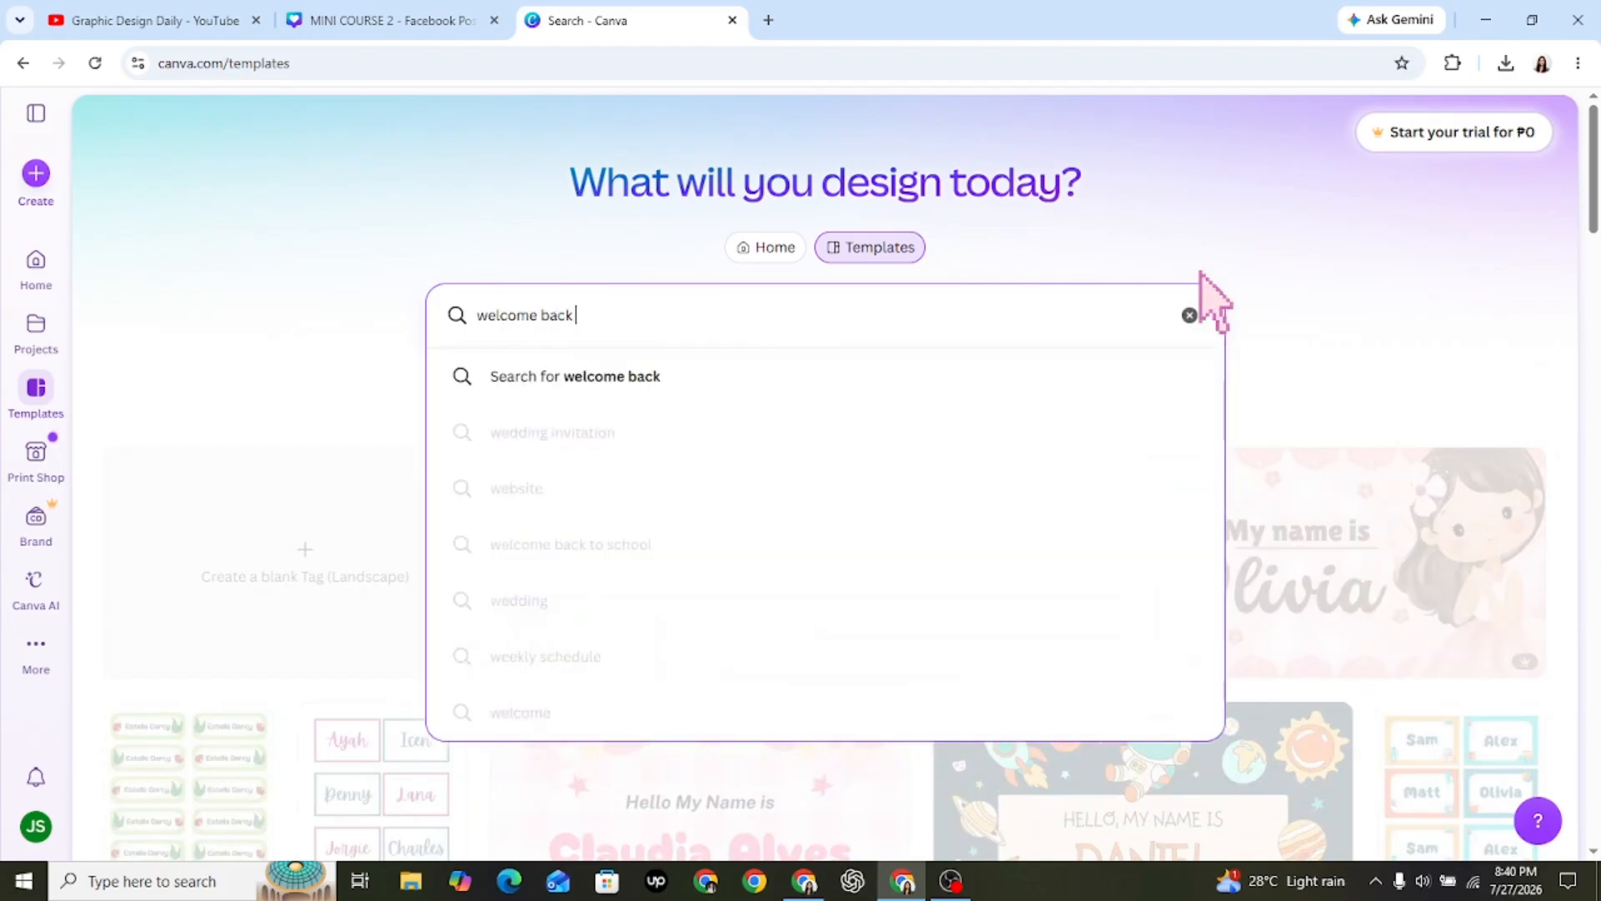
type(" to school")
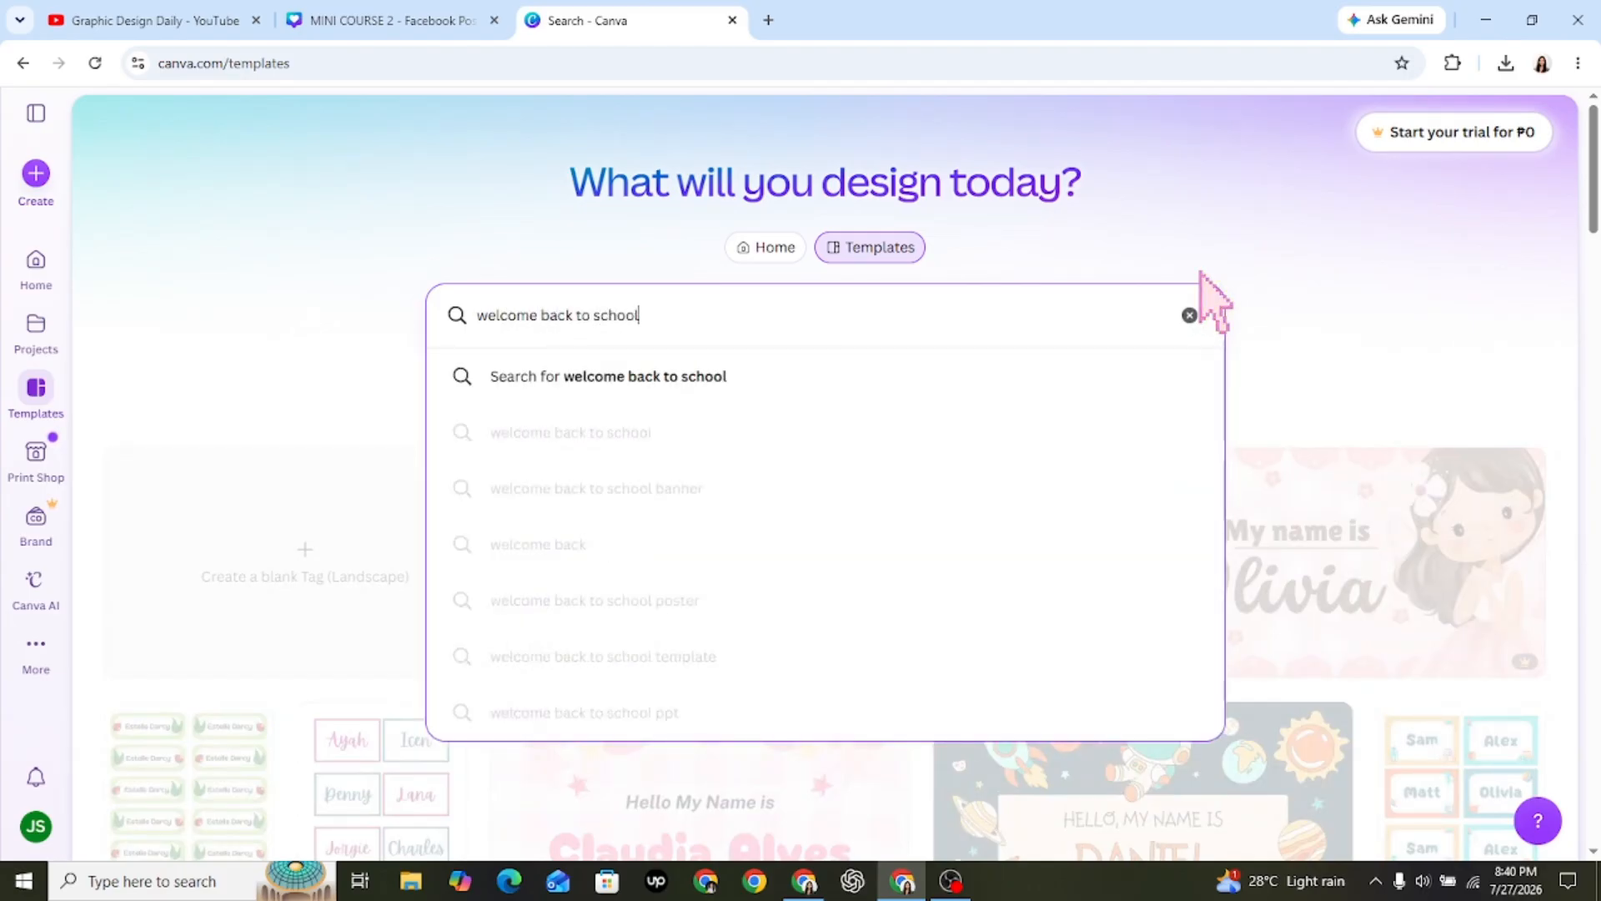
key("Return")
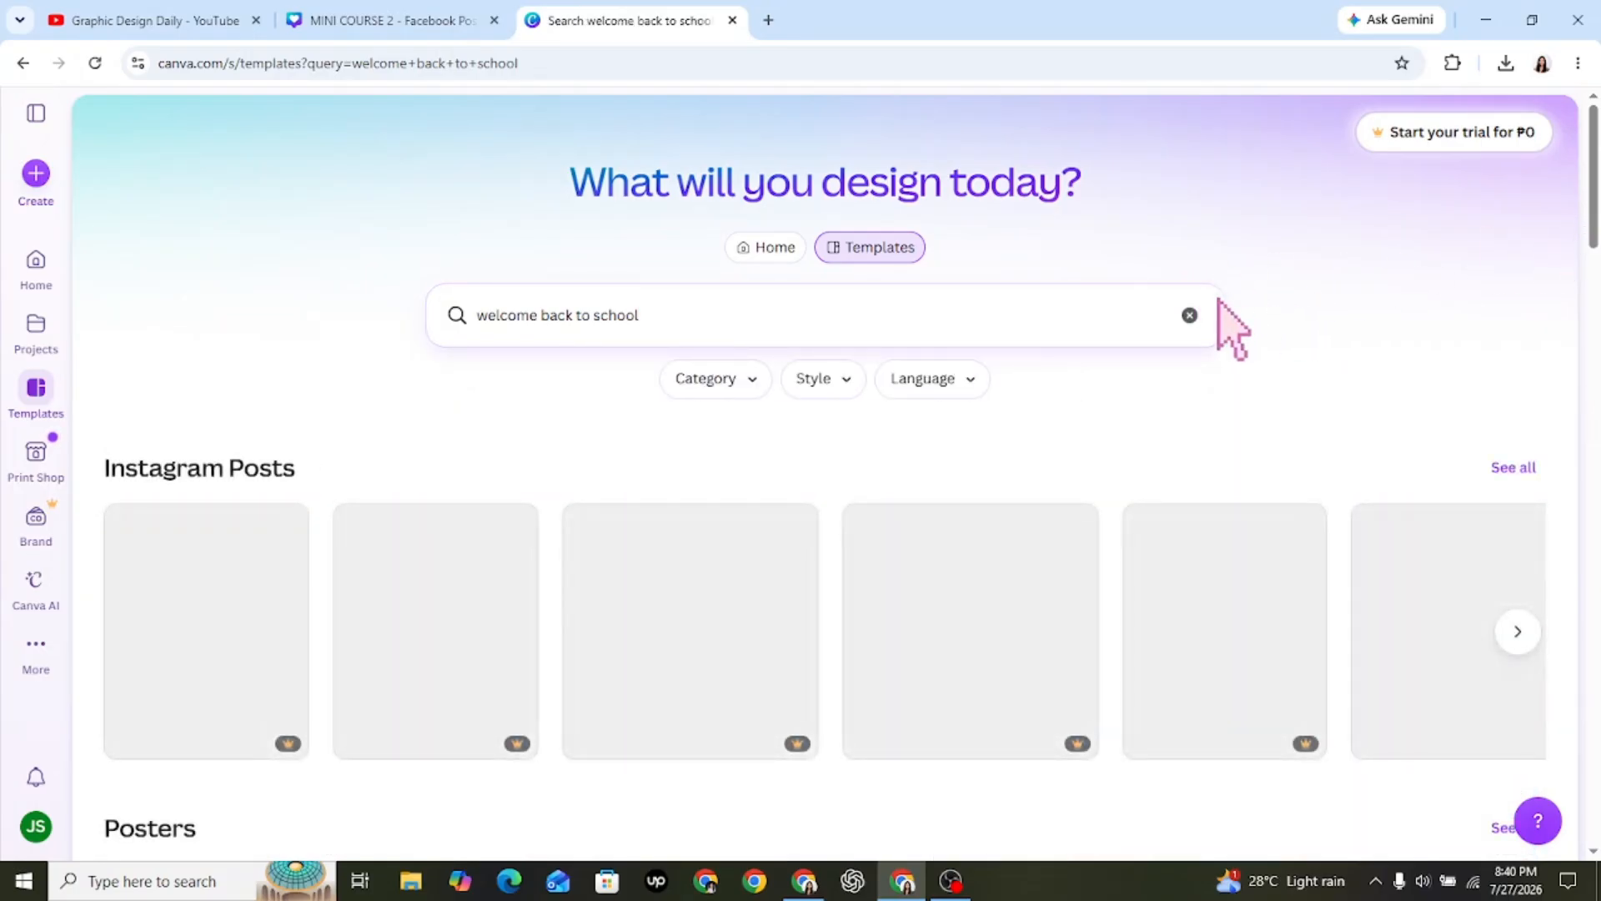
left_click_drag(1593, 216, 1599, 327)
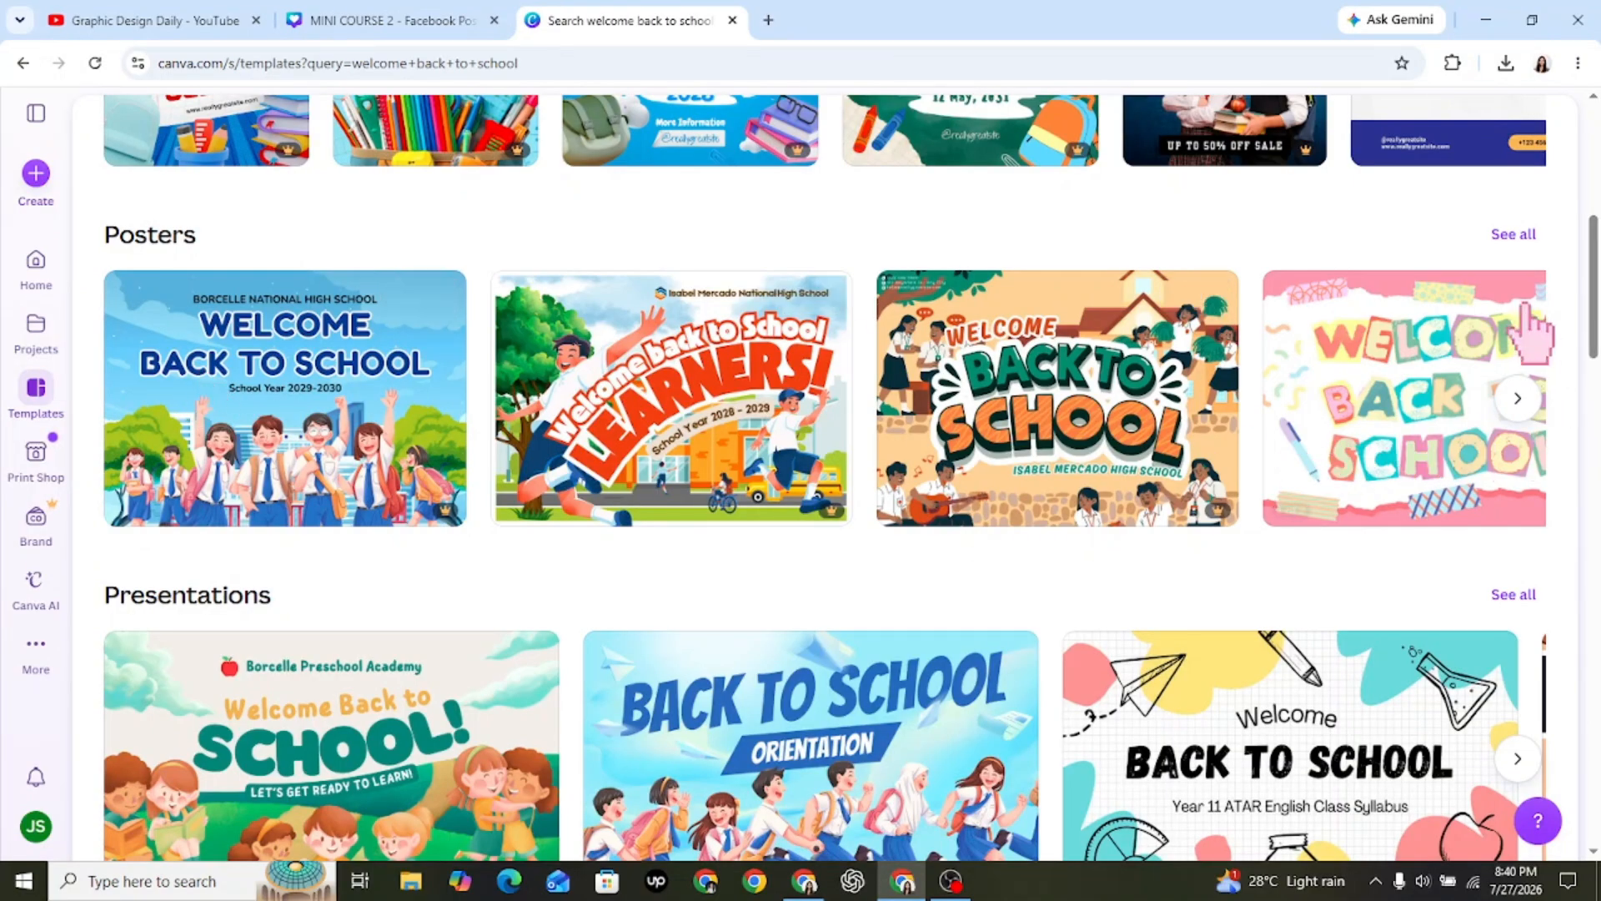
left_click(1526, 244)
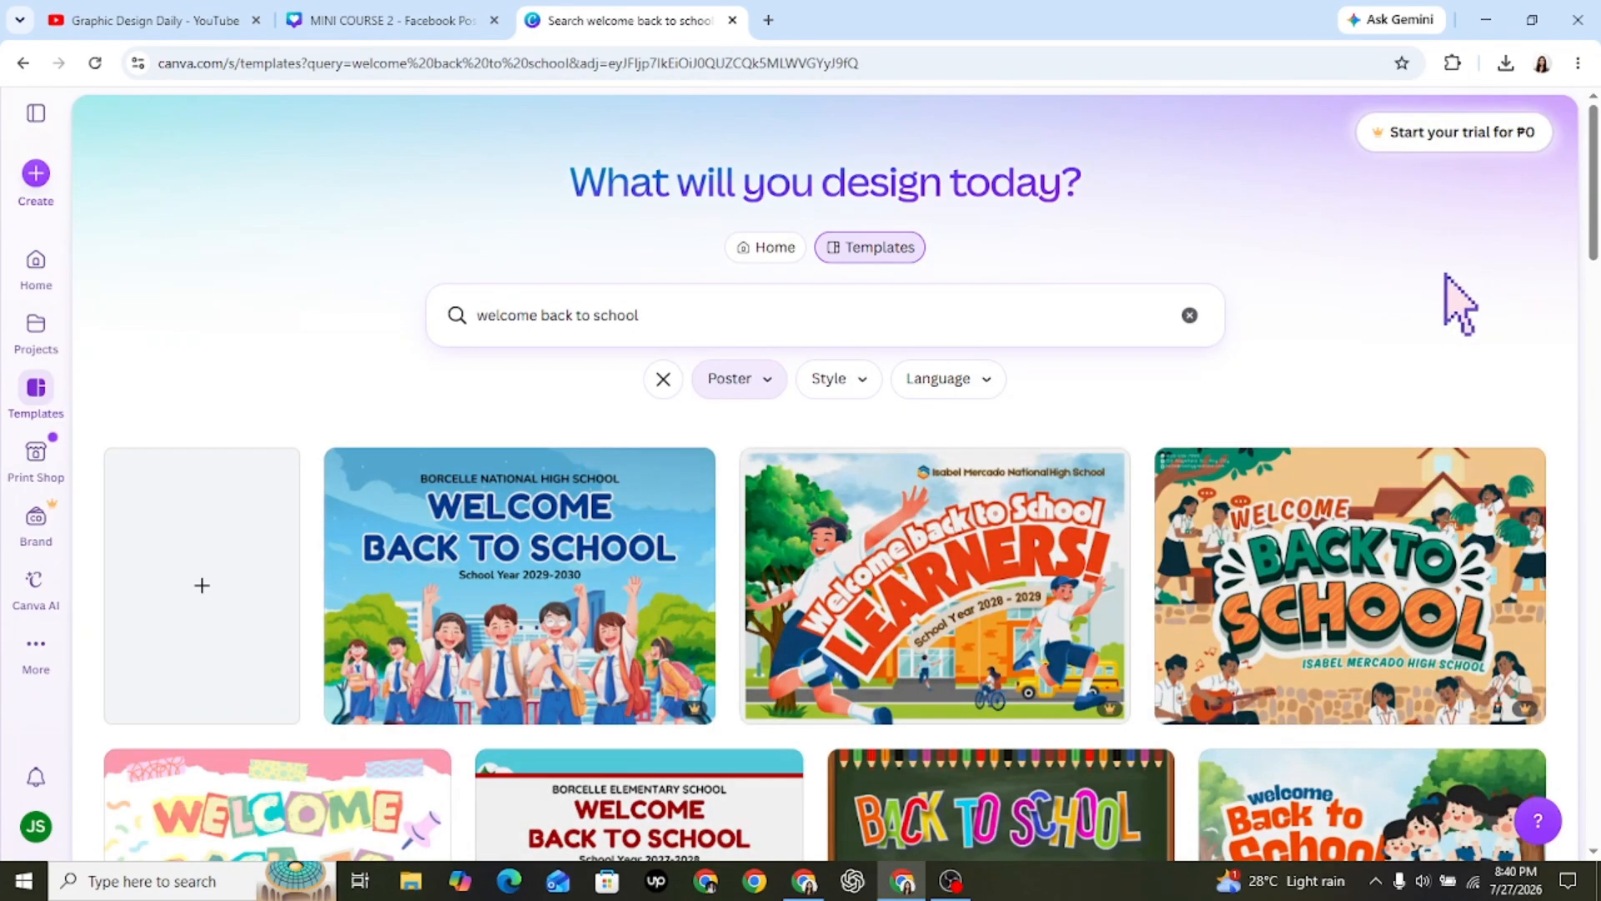
Start a design from the lined-paper "Welcome Back to School!" landscape poster with black doodles and dismiss the poster print offer.
scroll(1598, 275, "down", 4)
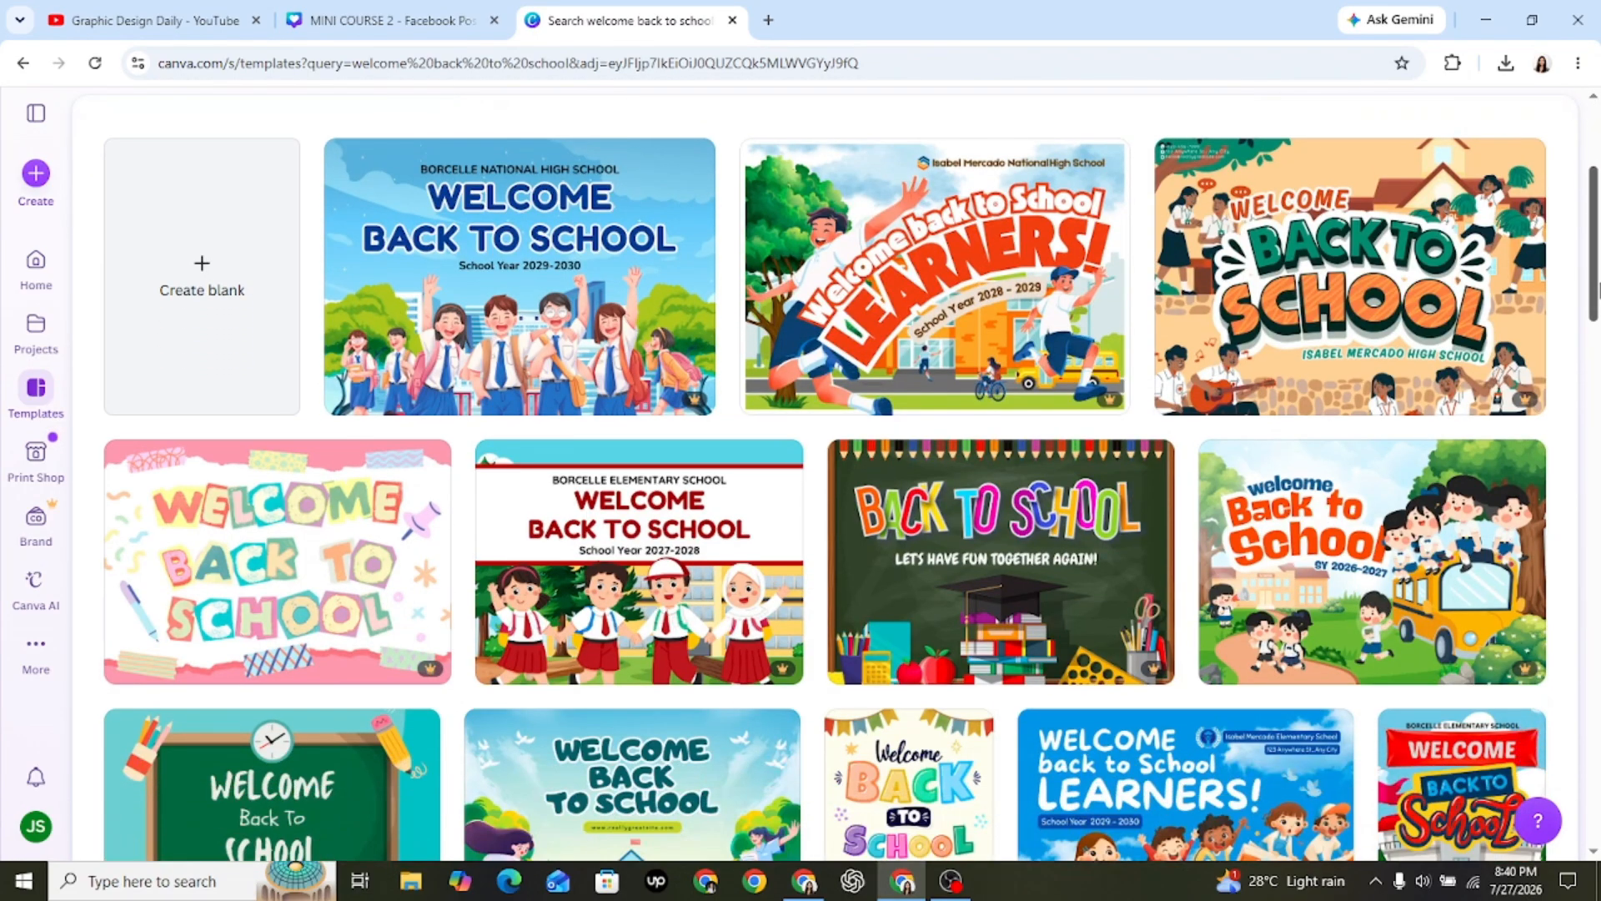
left_click_drag(1599, 289, 1600, 305)
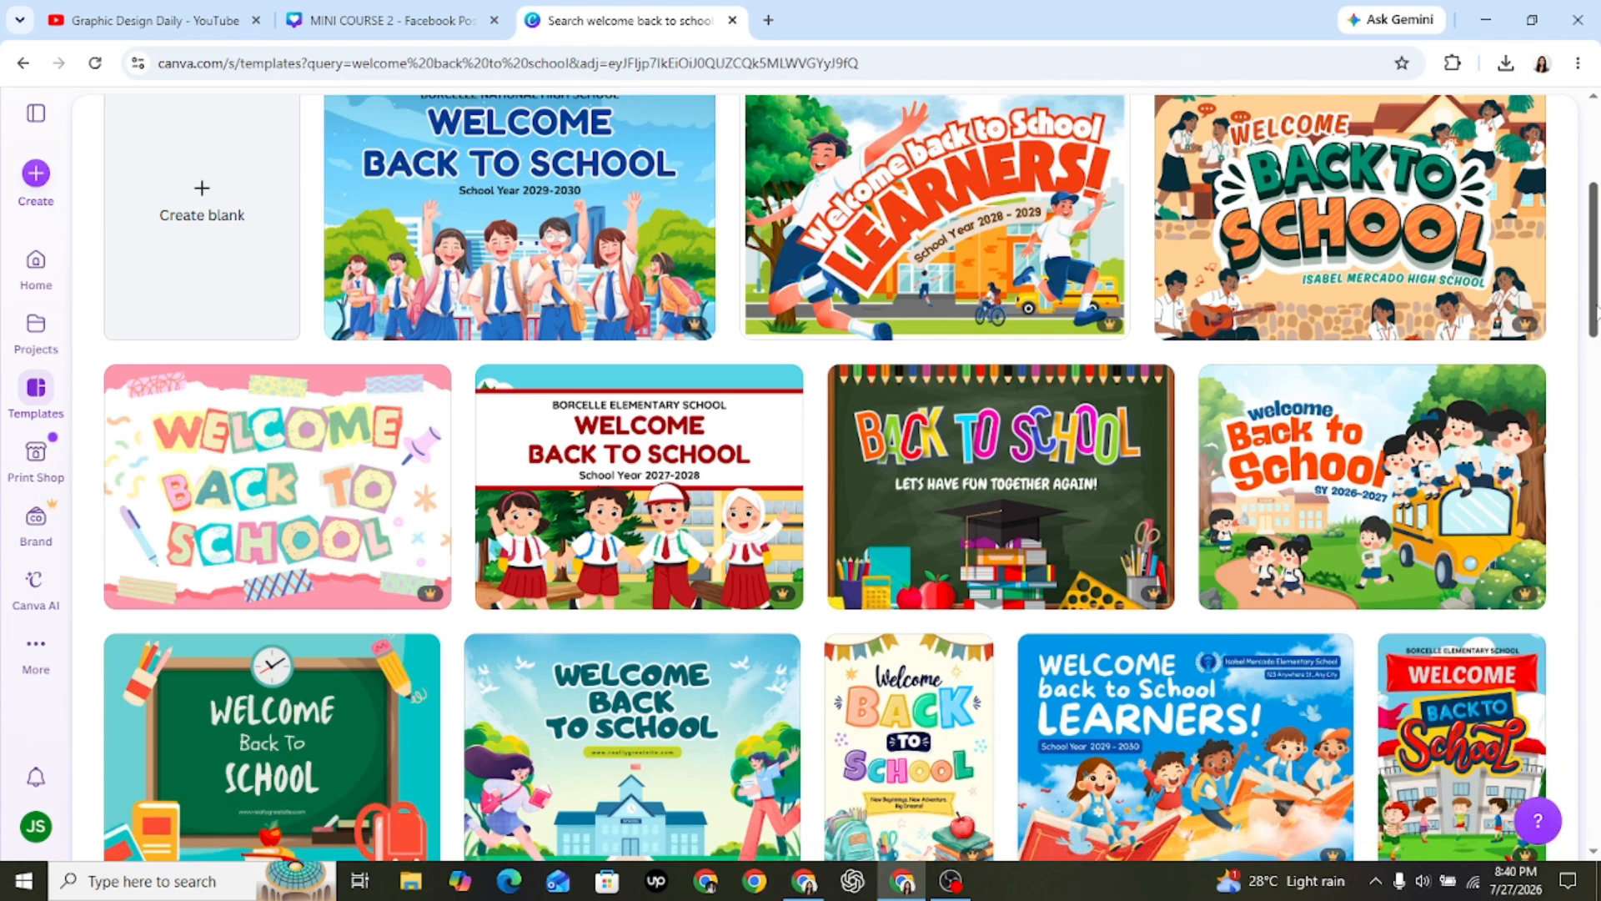
mouse_move(1533, 607)
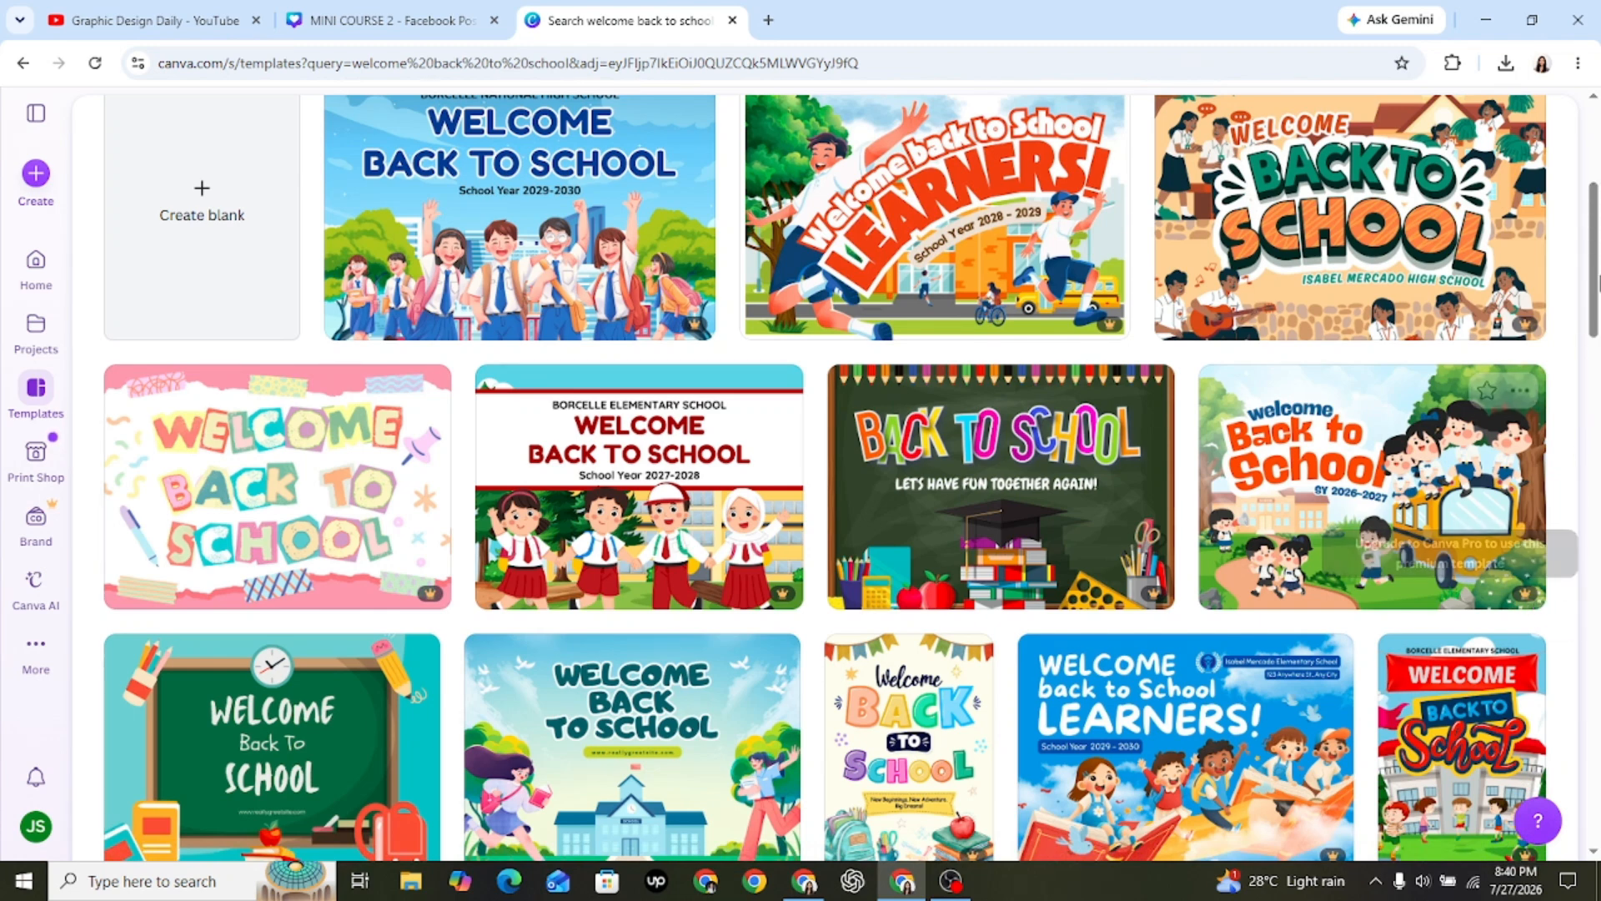
left_click_drag(1598, 251, 1599, 407)
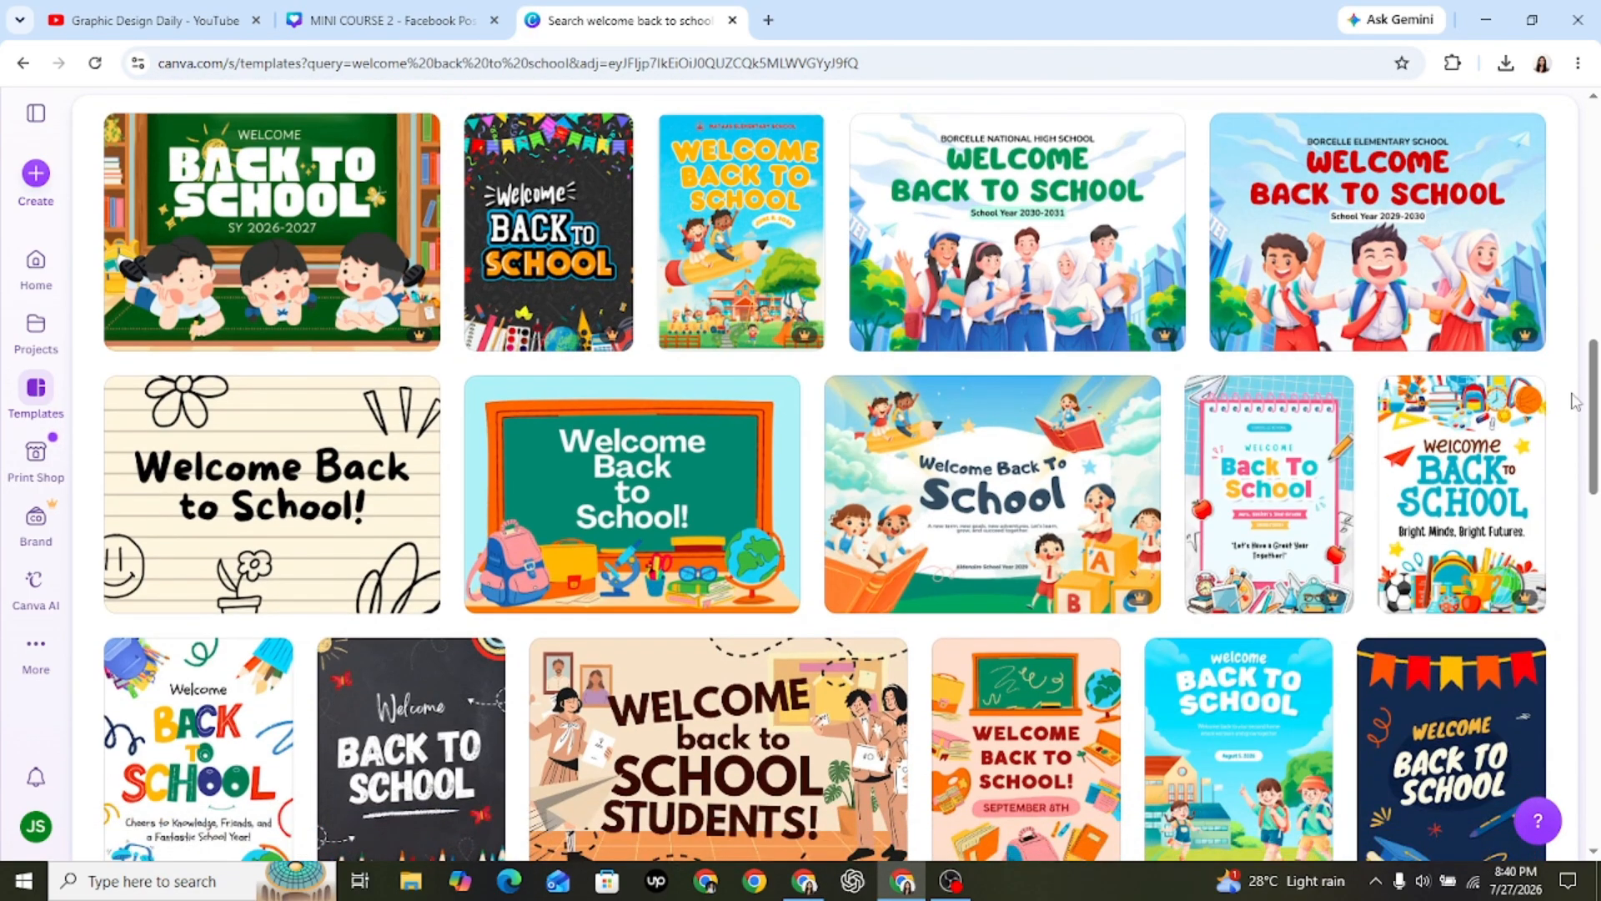
left_click(251, 513)
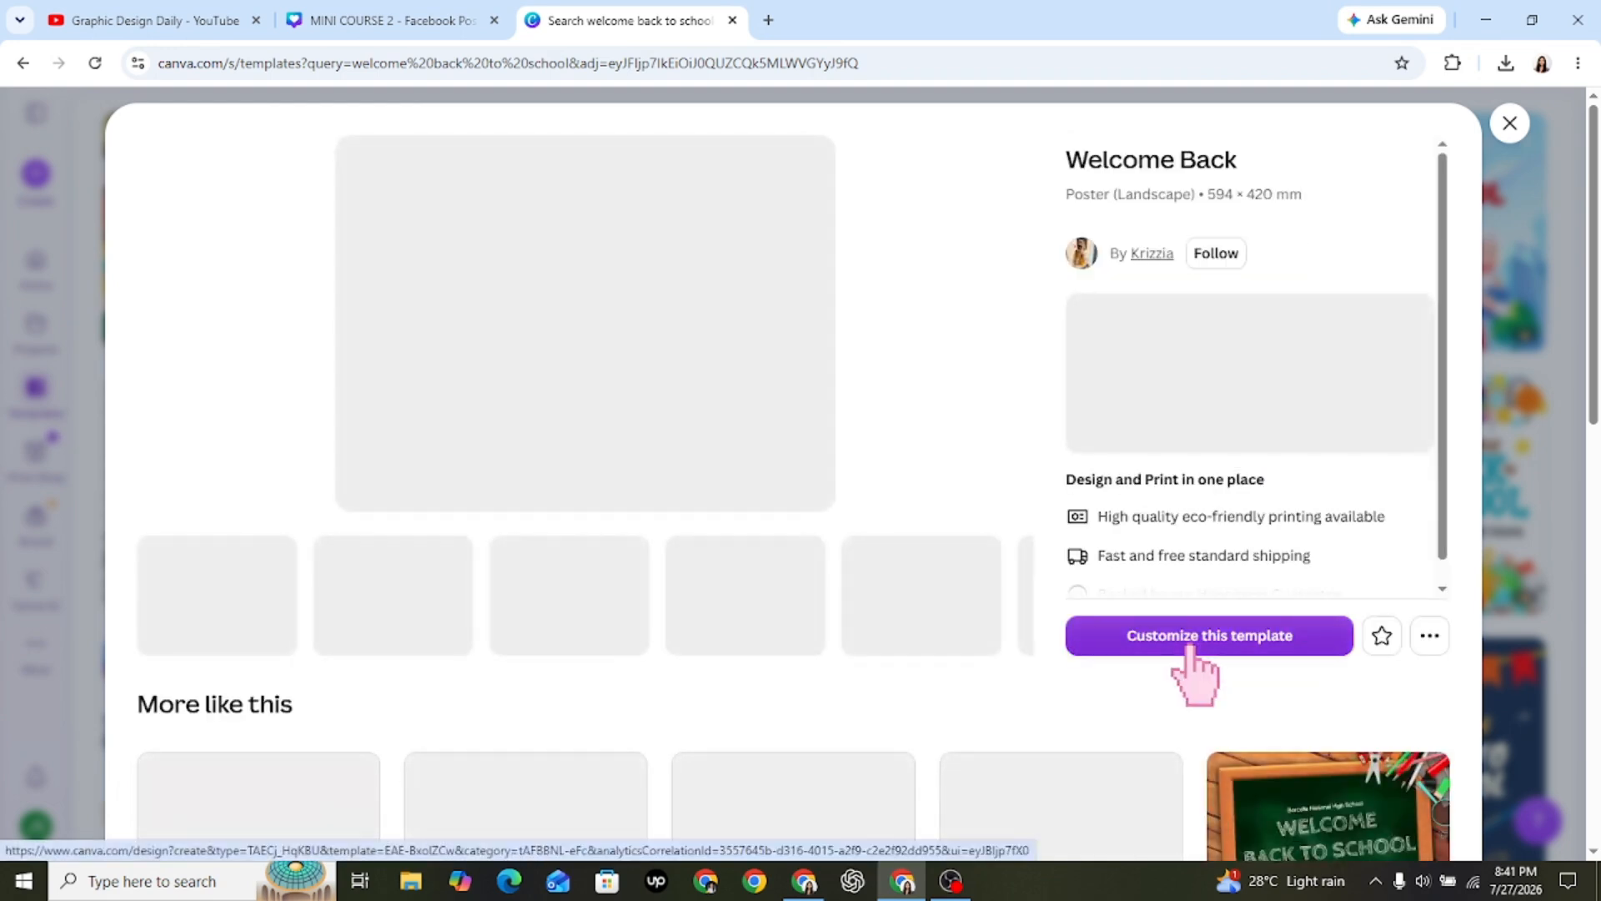
left_click(1193, 655)
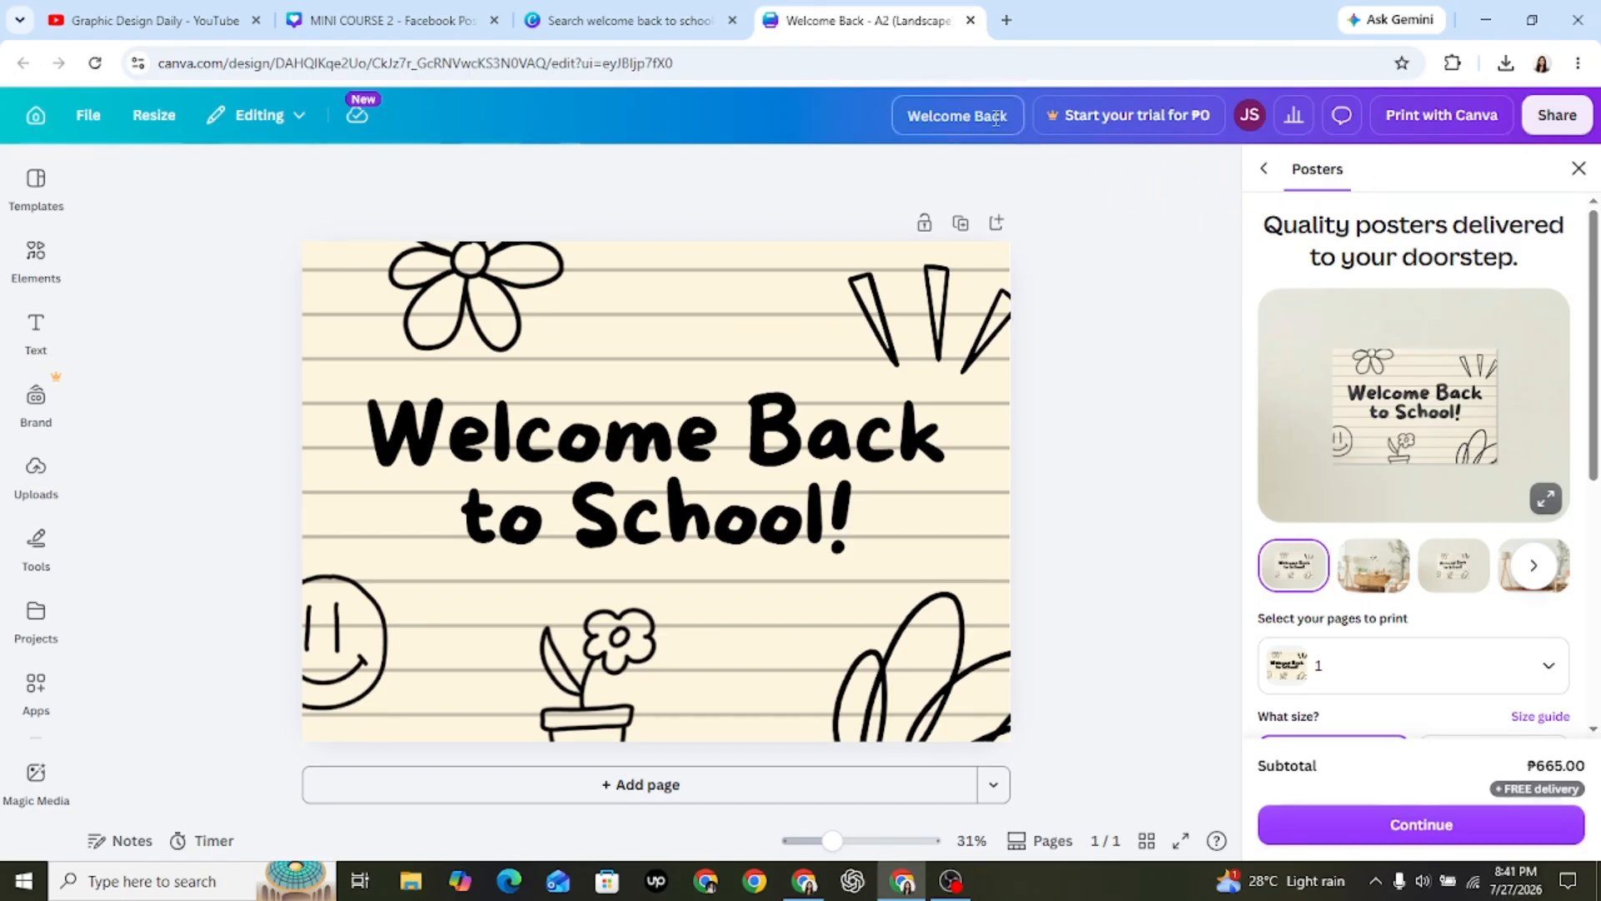
left_click(1578, 169)
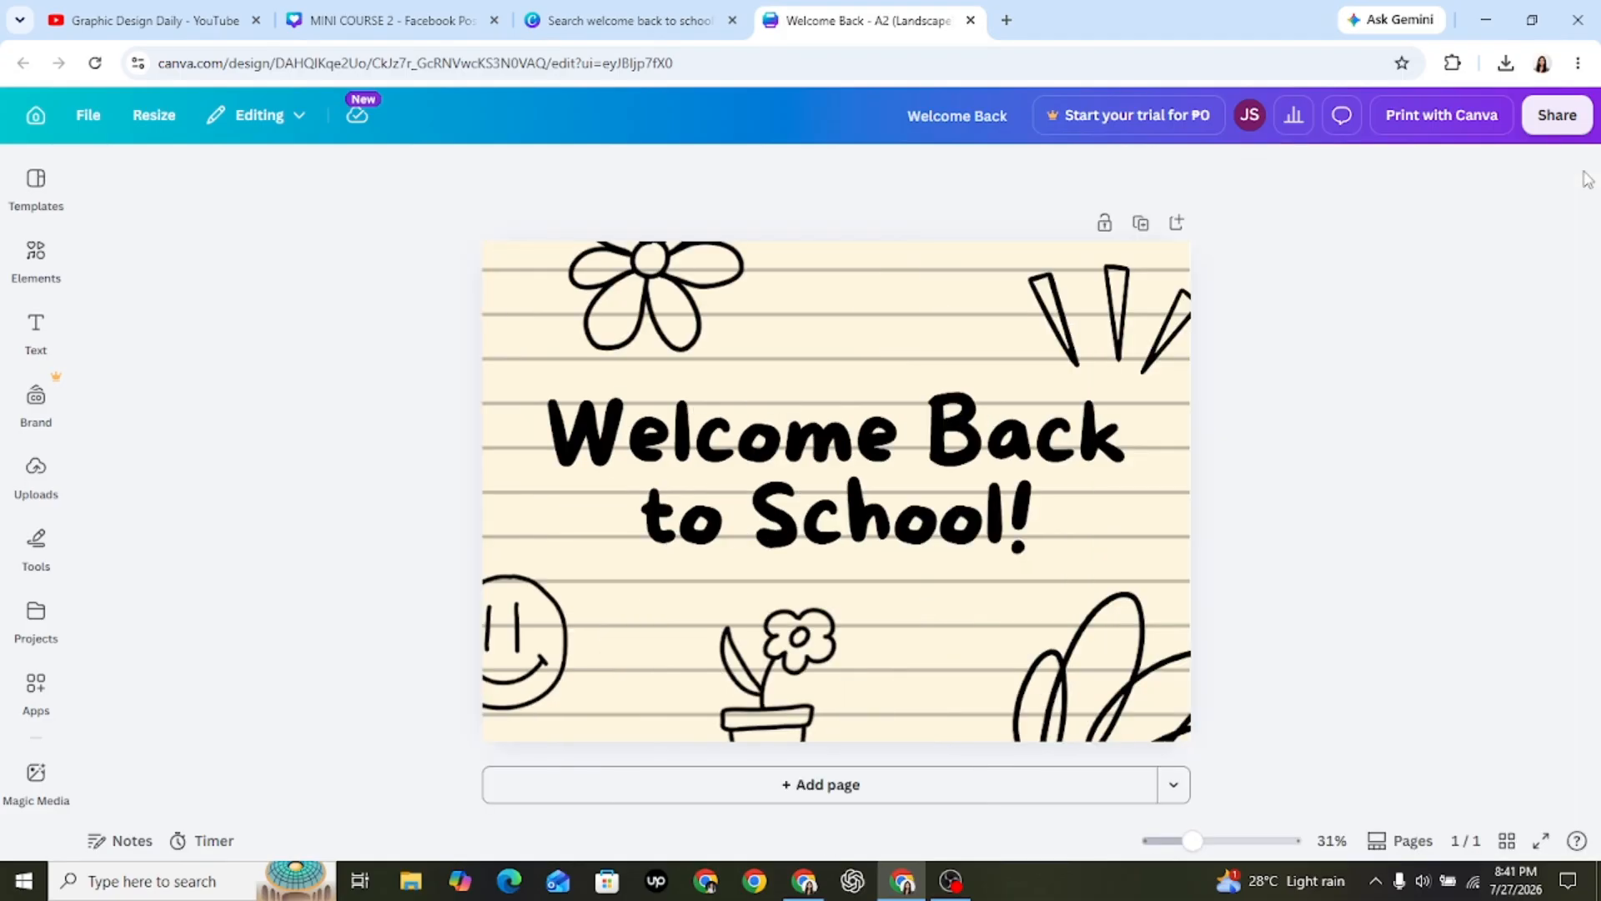
Search the editor's template library for "welcome back to school".
left_click(35, 178)
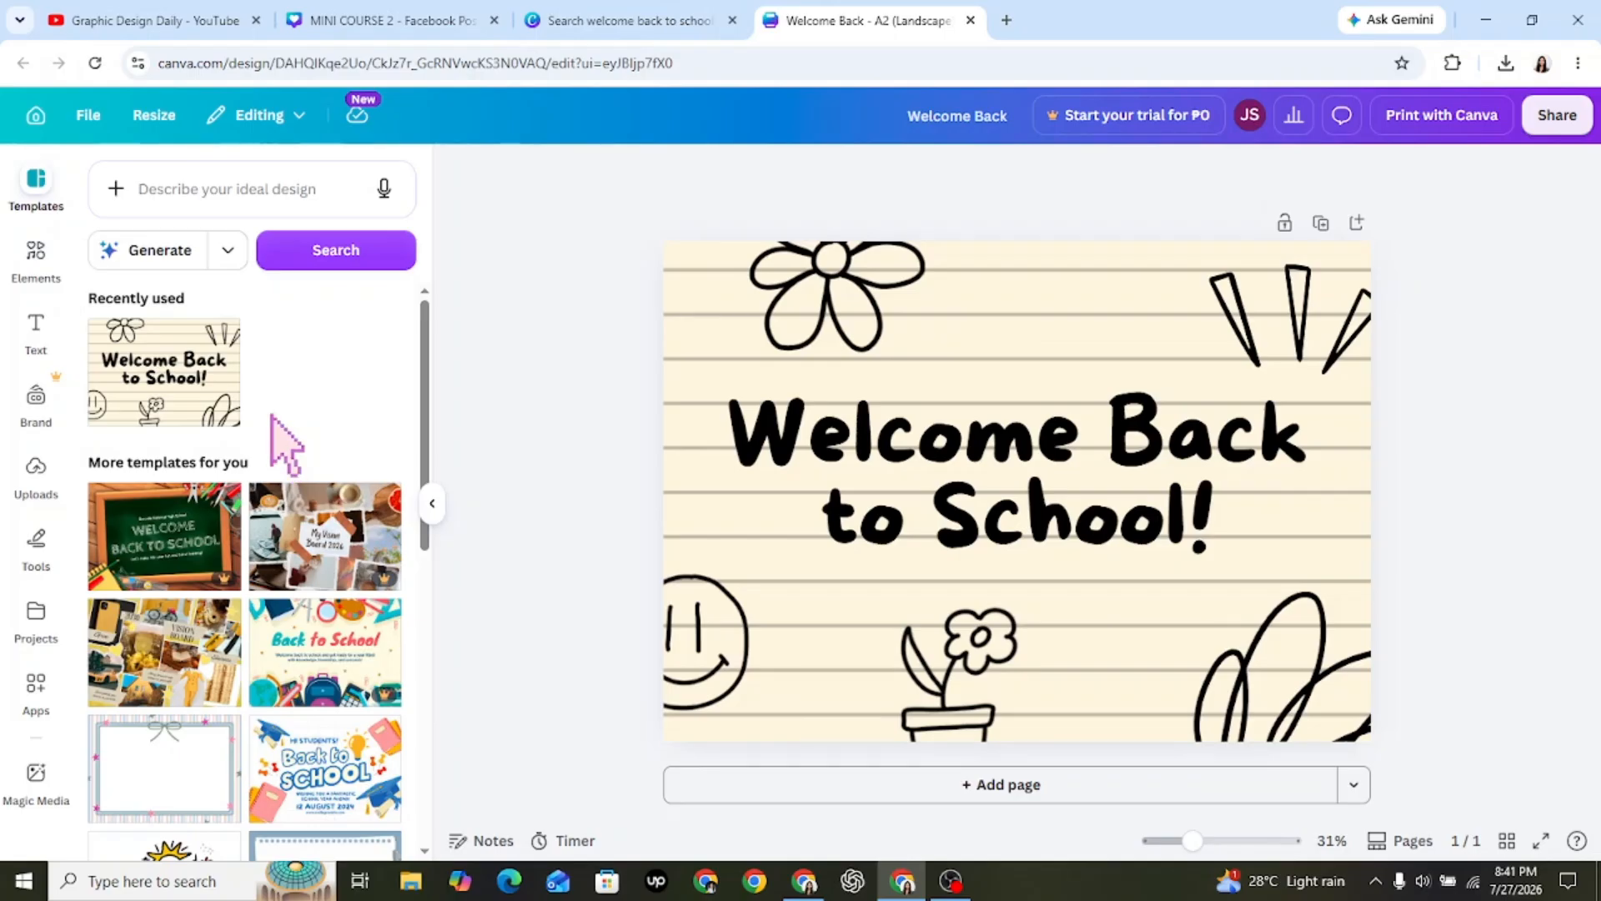
left_click(276, 191)
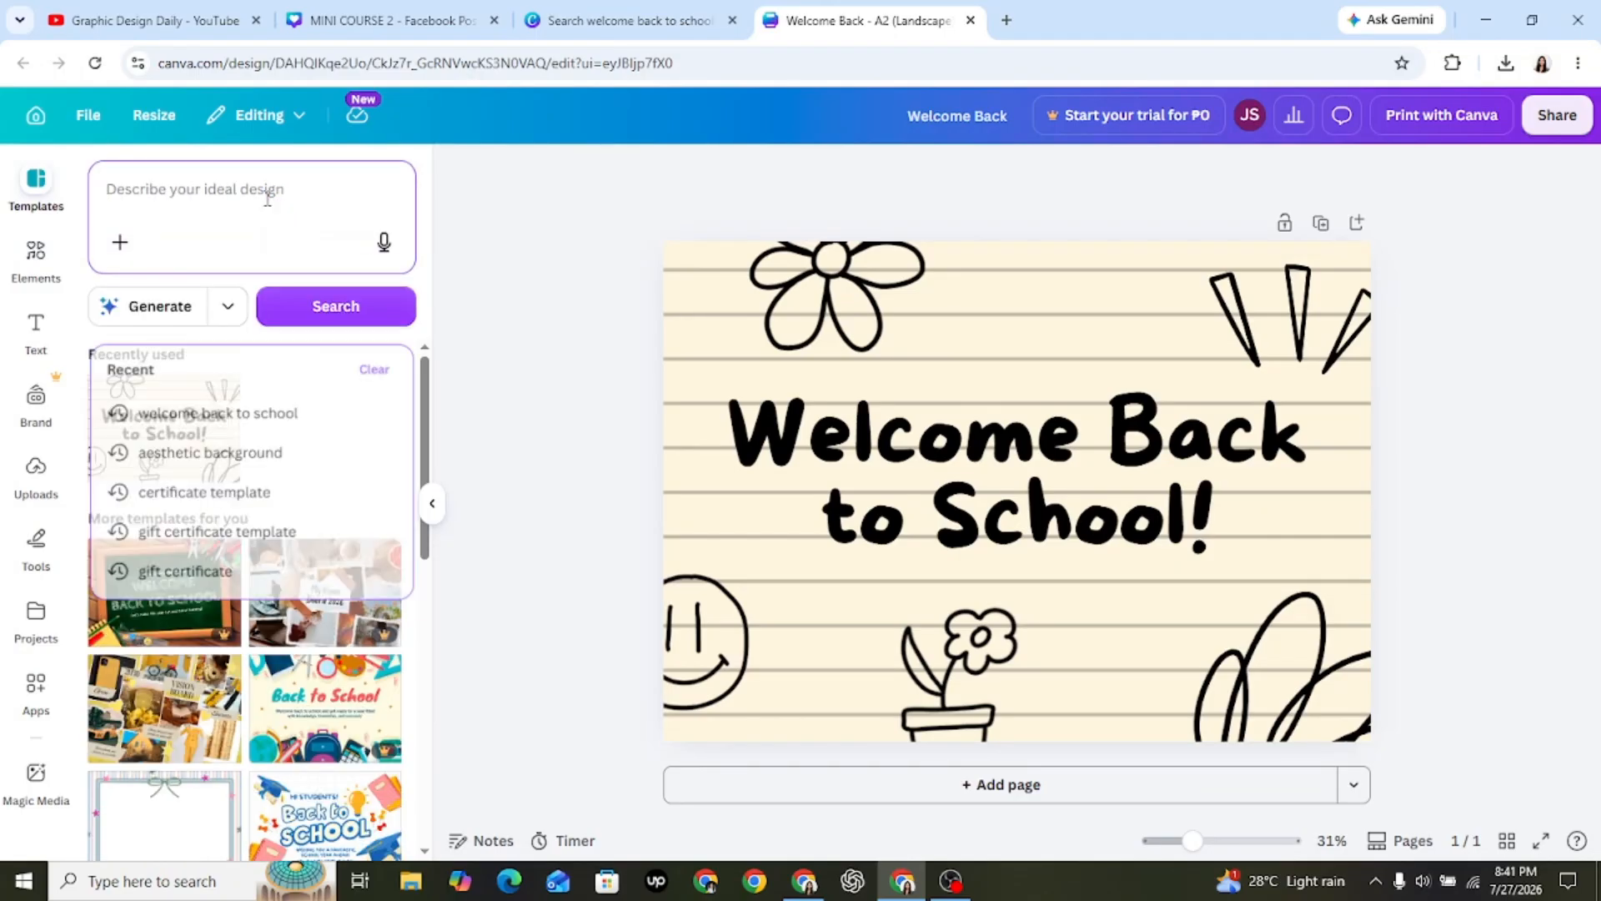
type("we")
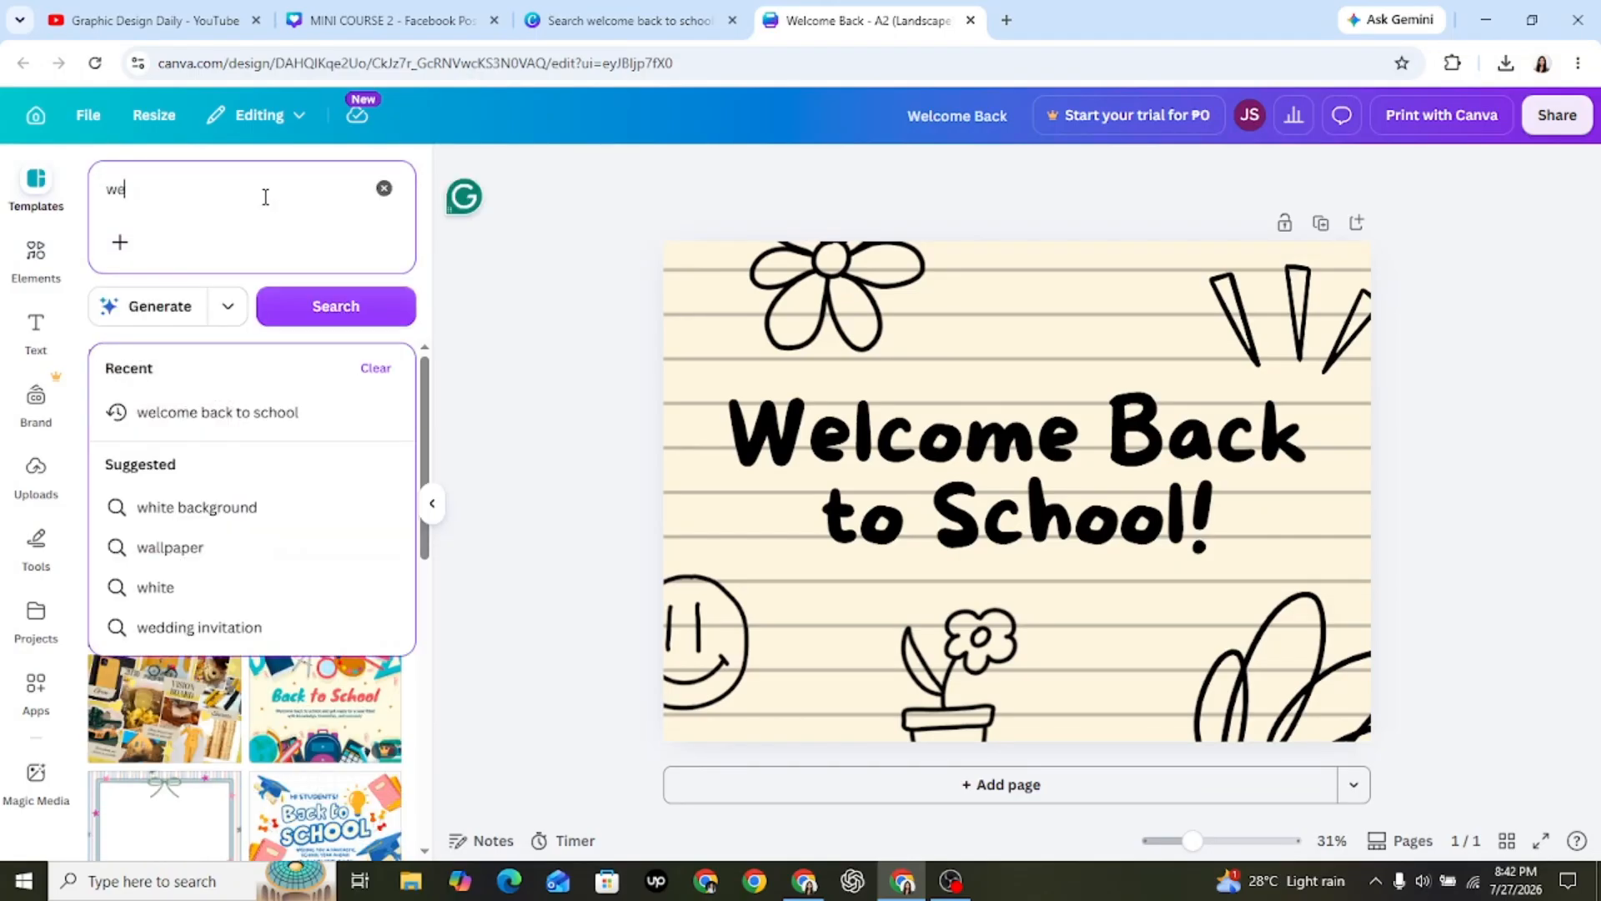
type("lcome back")
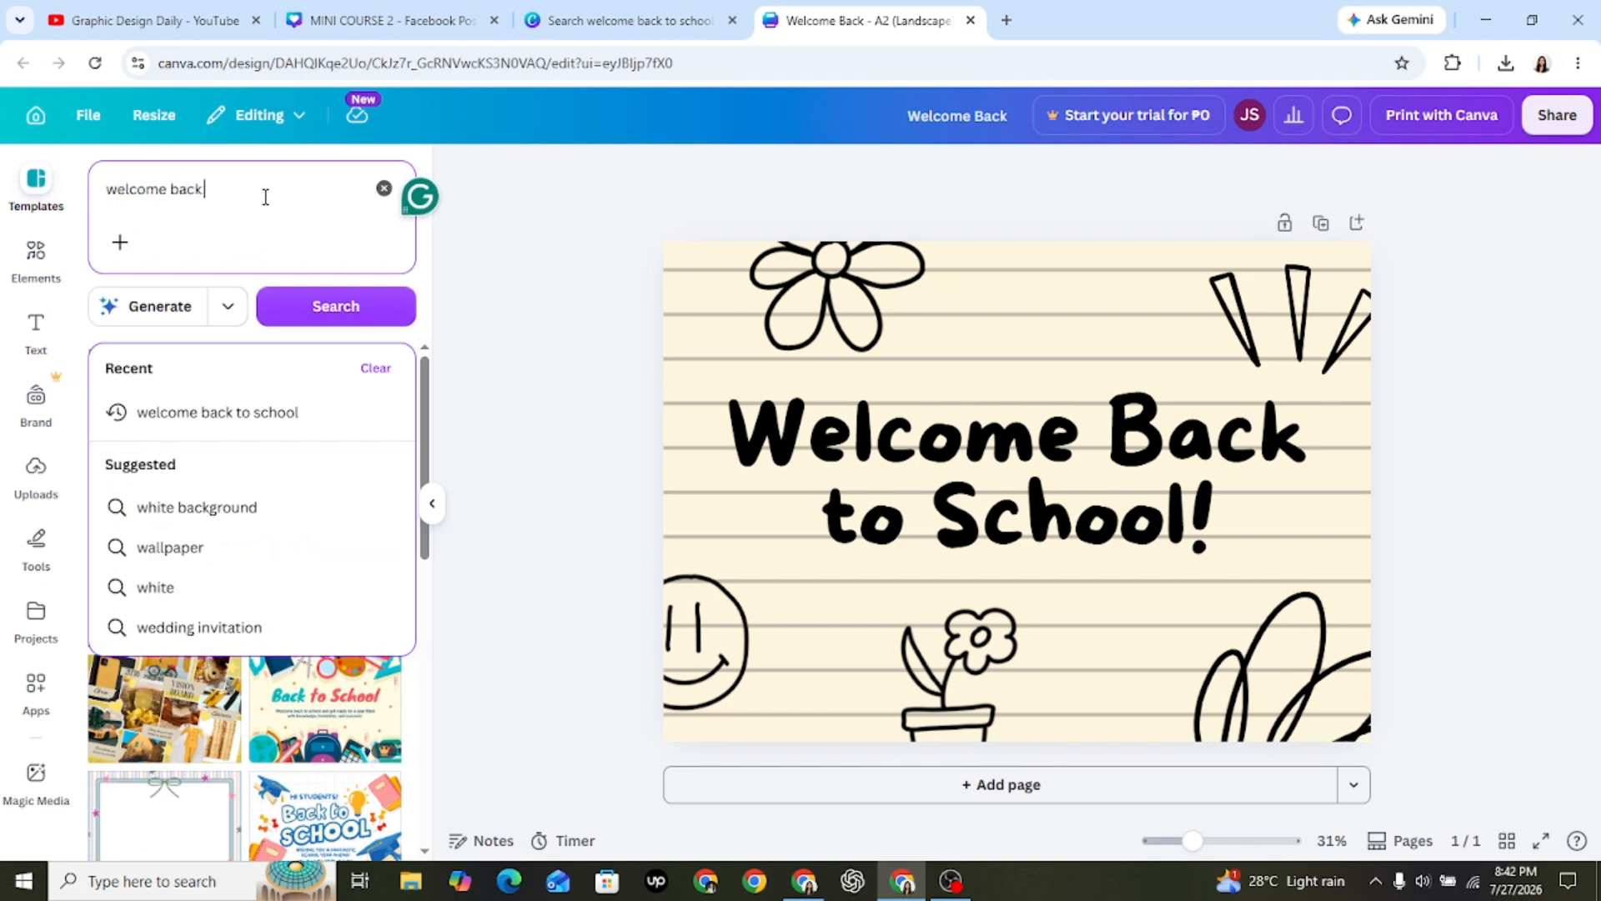
type(" to schoo")
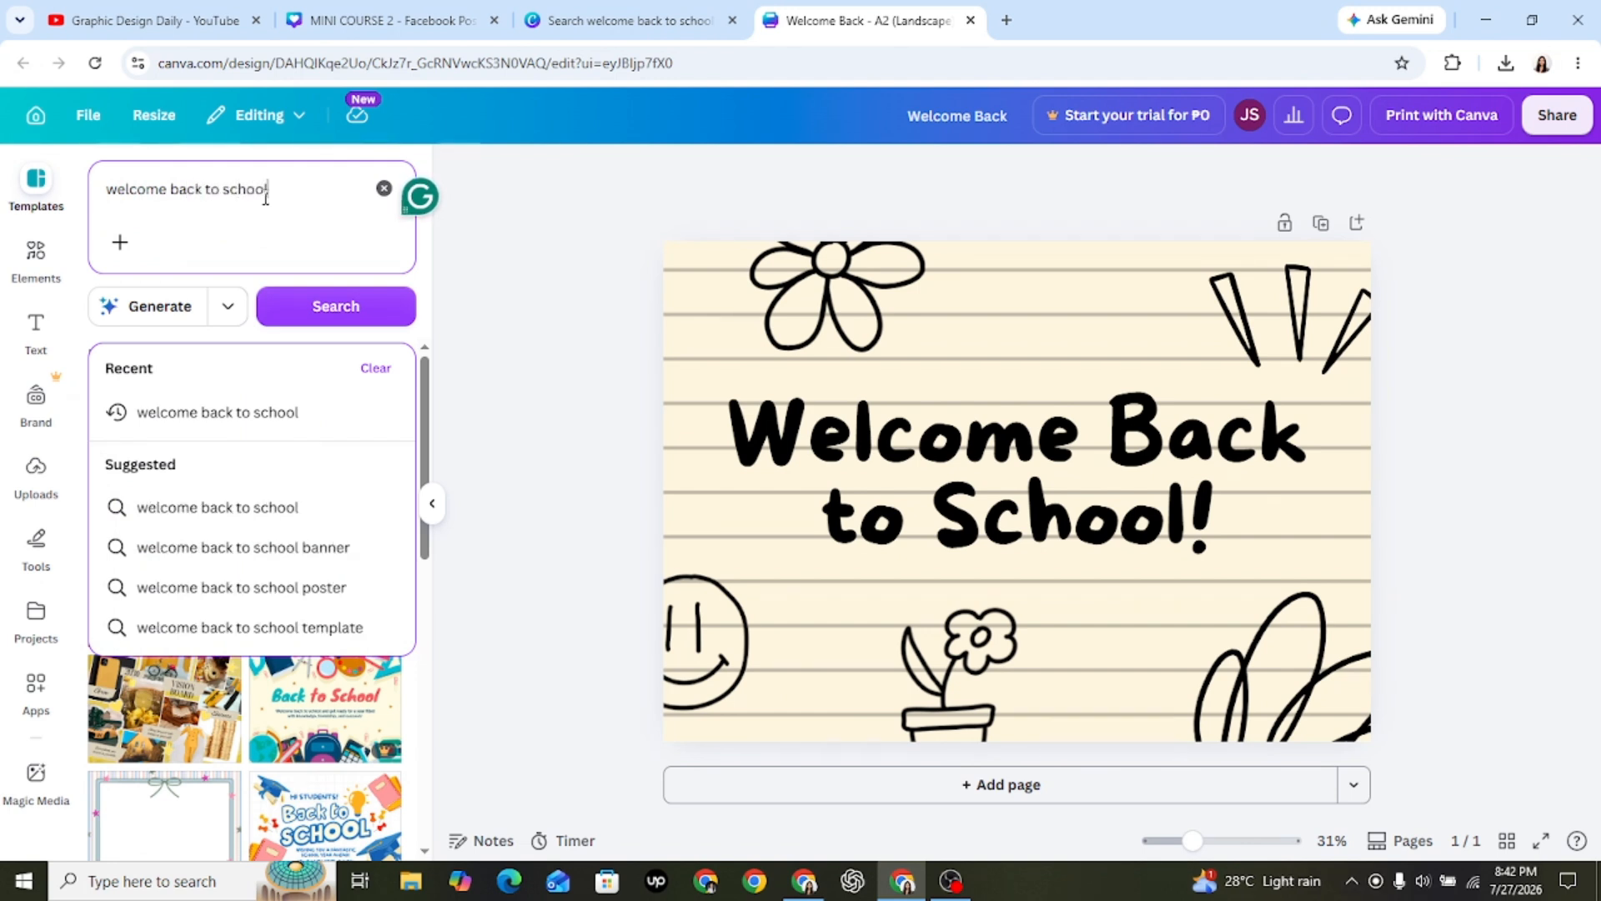
type("l")
left_click(310, 324)
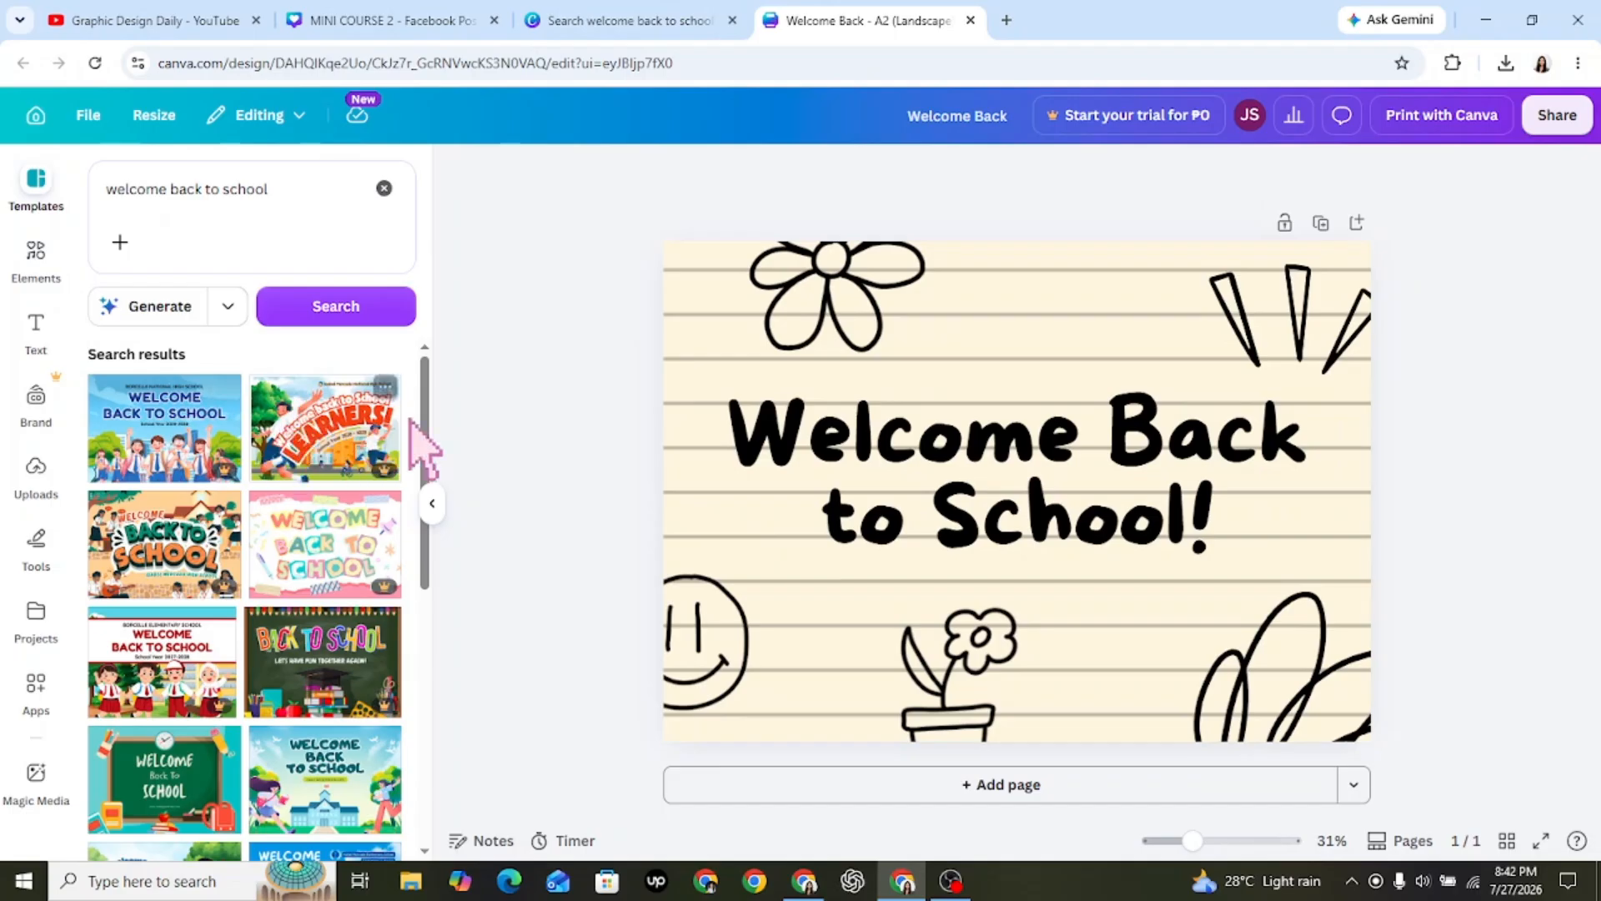
Apply the green chalkboard back-to-school template with the clock, backpack and book stack to the page, leaving nothing selected.
left_click_drag(427, 421, 428, 693)
scroll(429, 699, "down", 3)
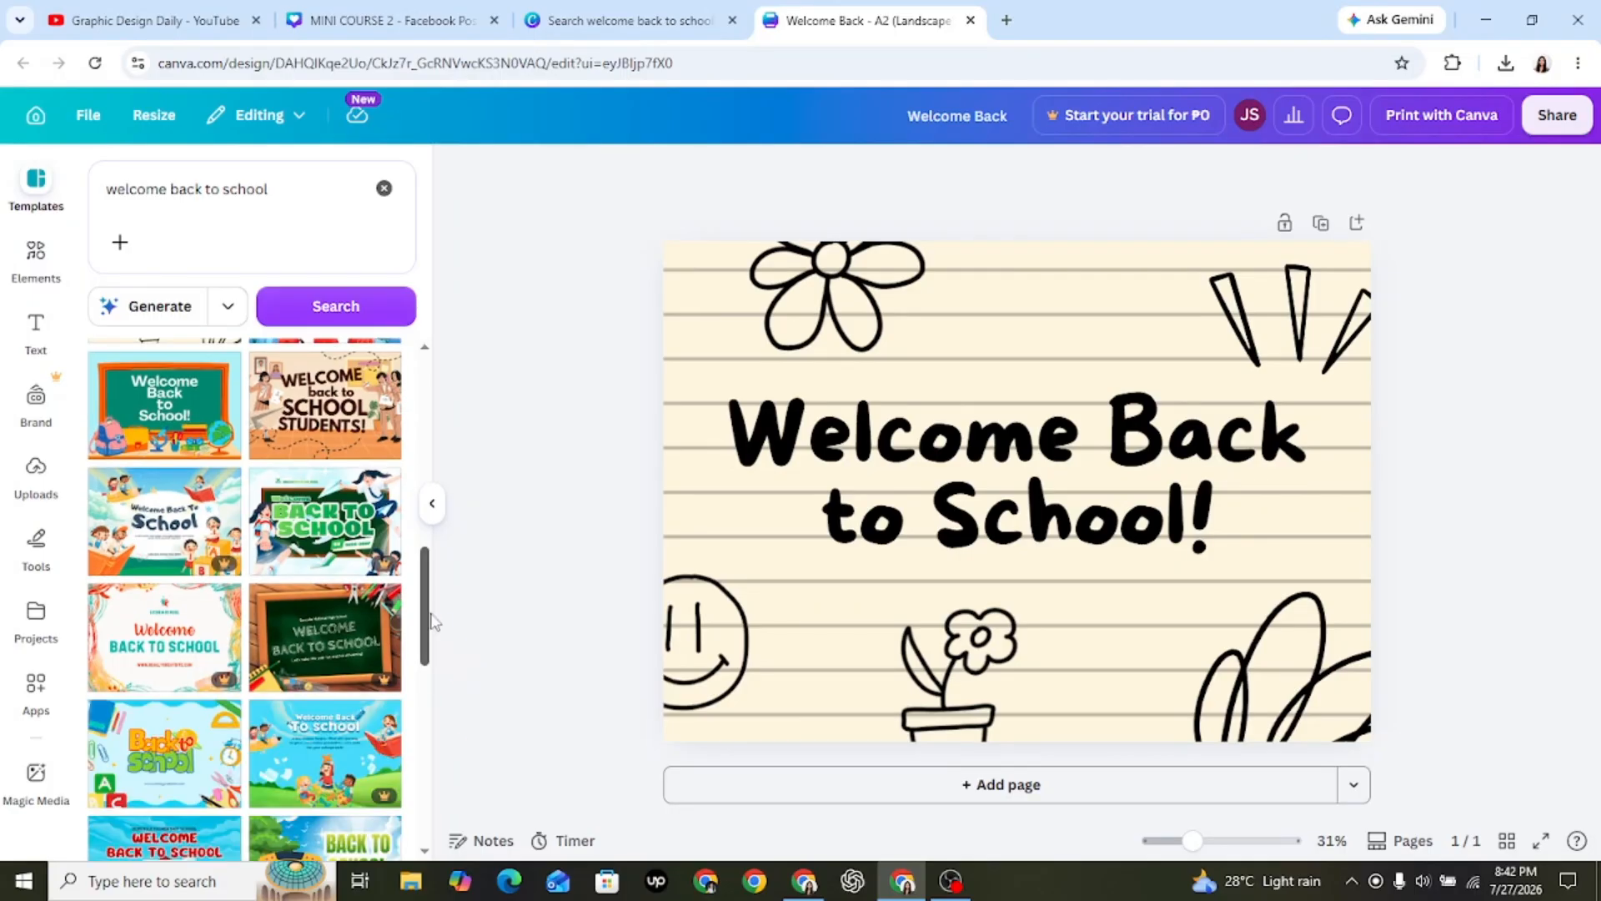
scroll(425, 652, "down", 3)
scroll(425, 652, "down", 2)
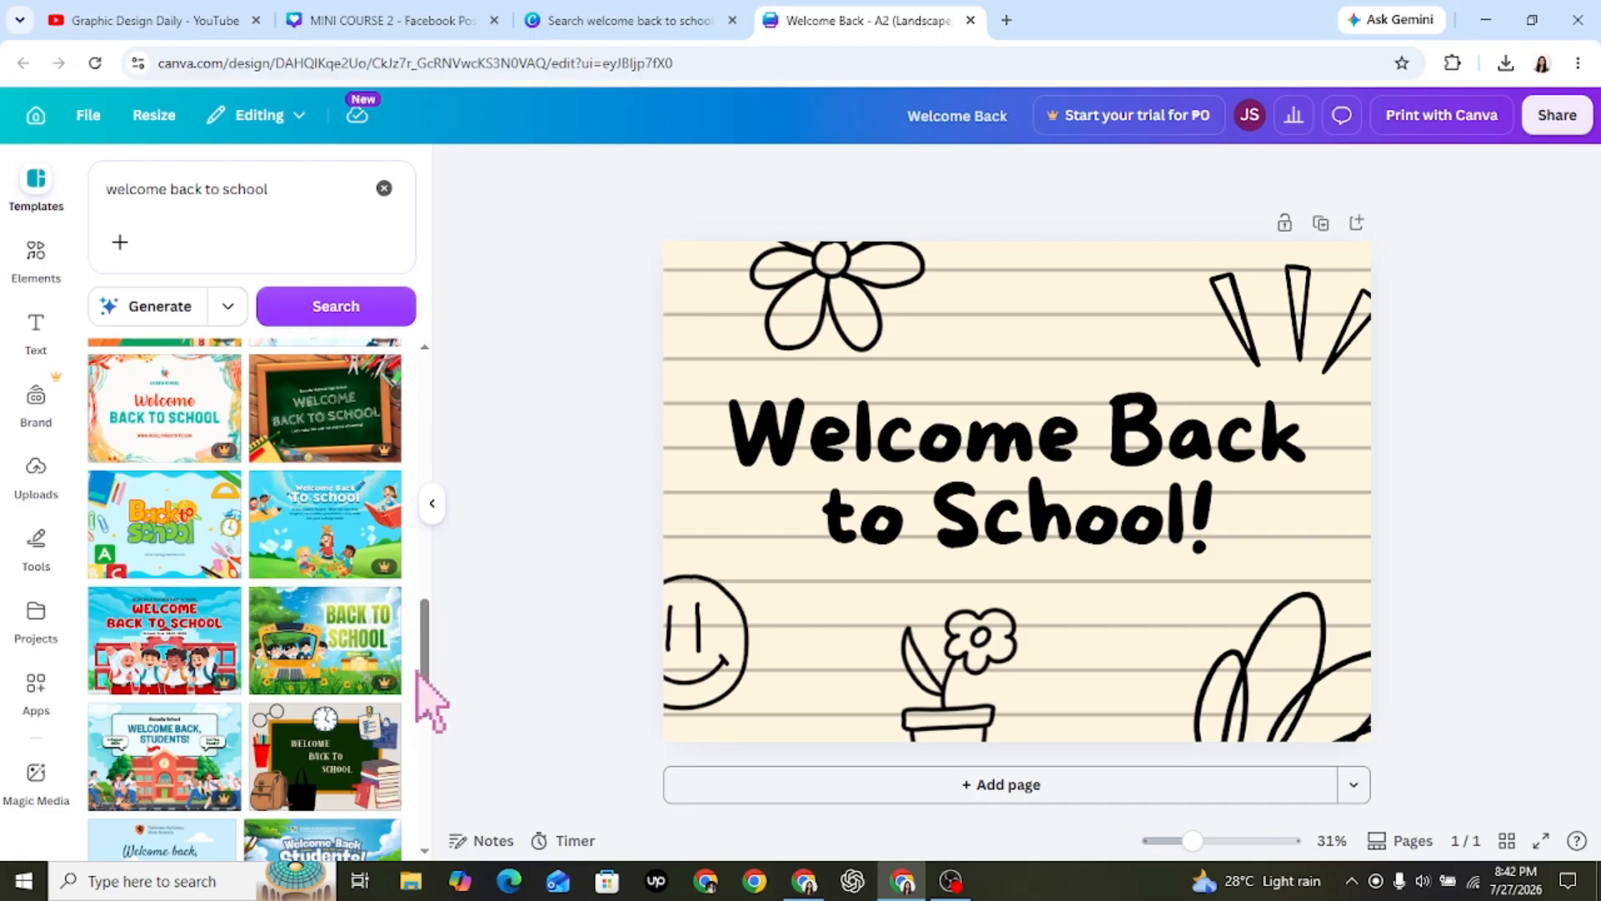
scroll(415, 690, "down", 2)
scroll(426, 719, "down", 1)
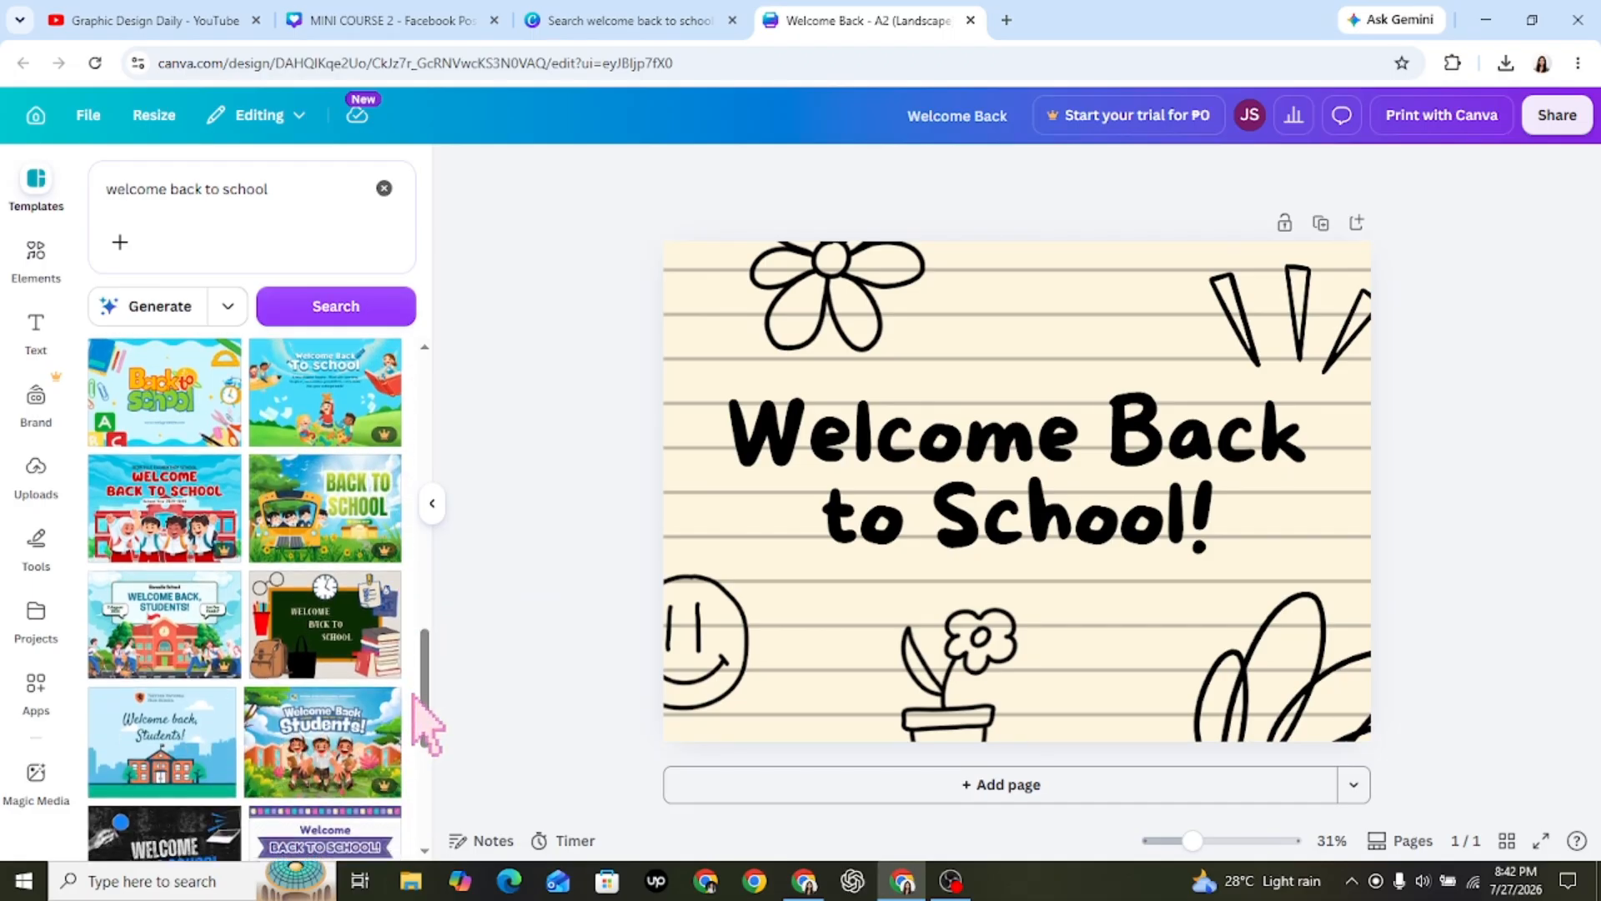
left_click(319, 654)
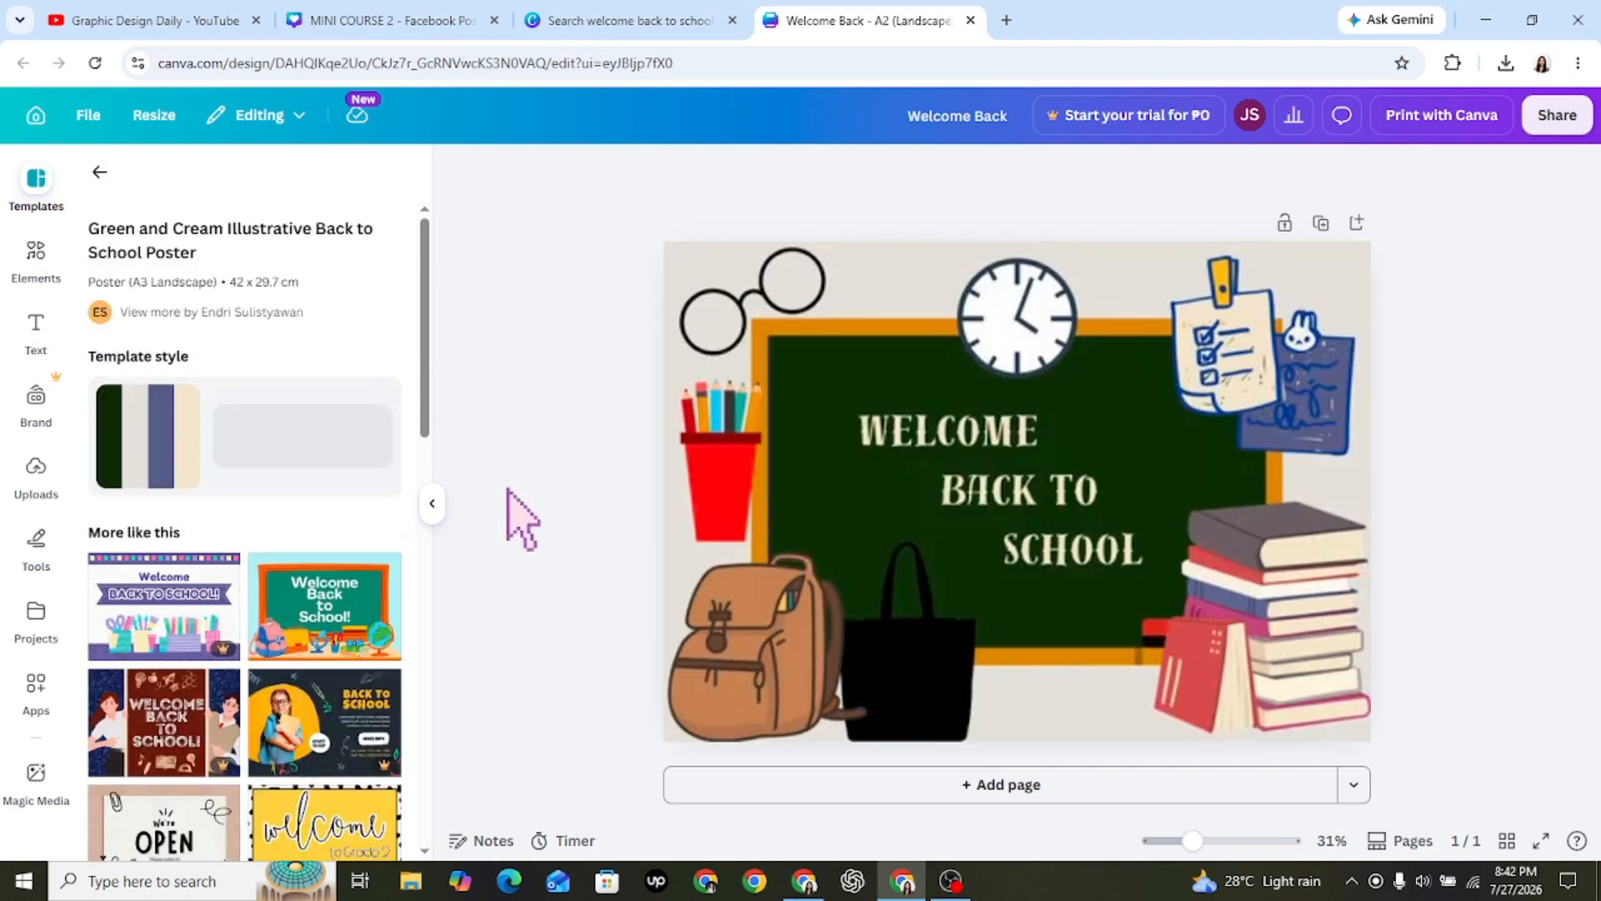
left_click(1256, 544)
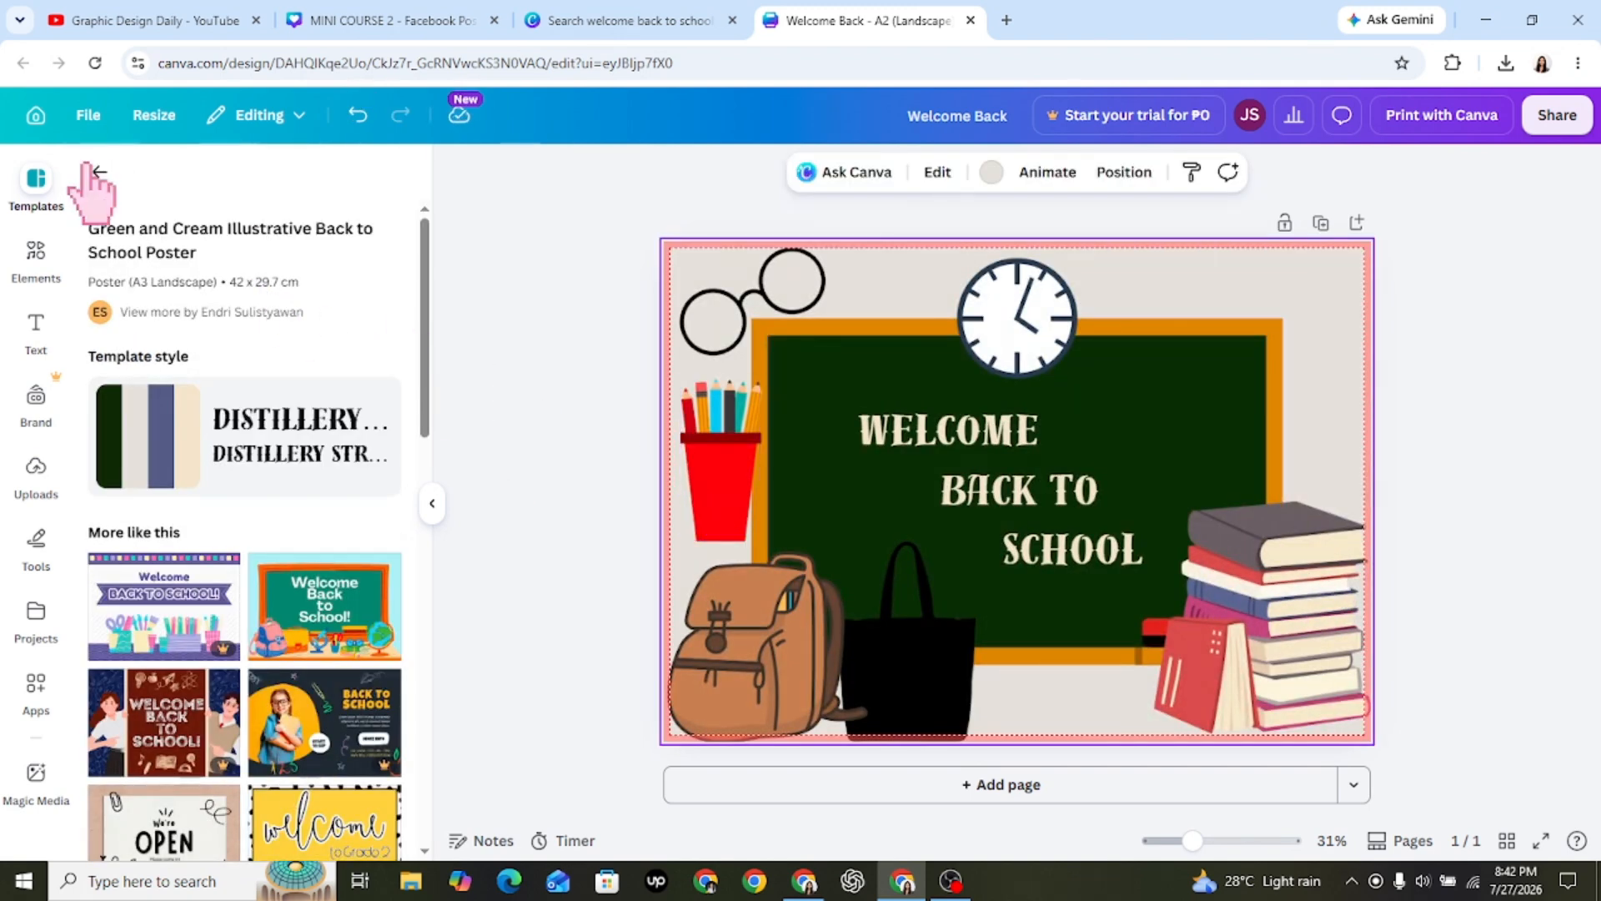
left_click(1411, 534)
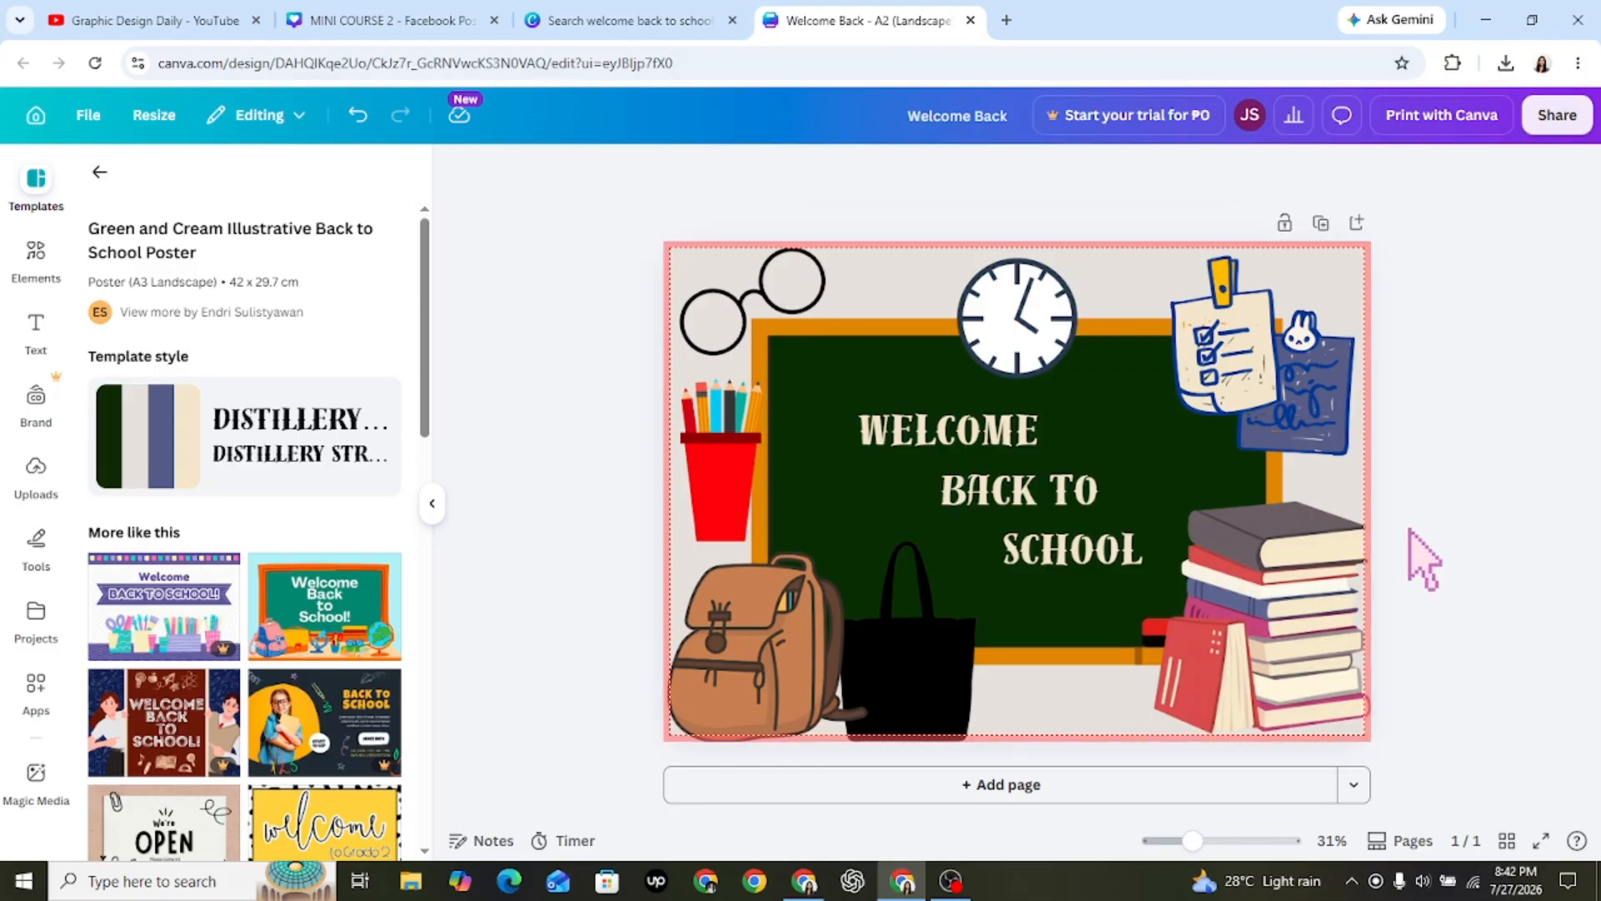
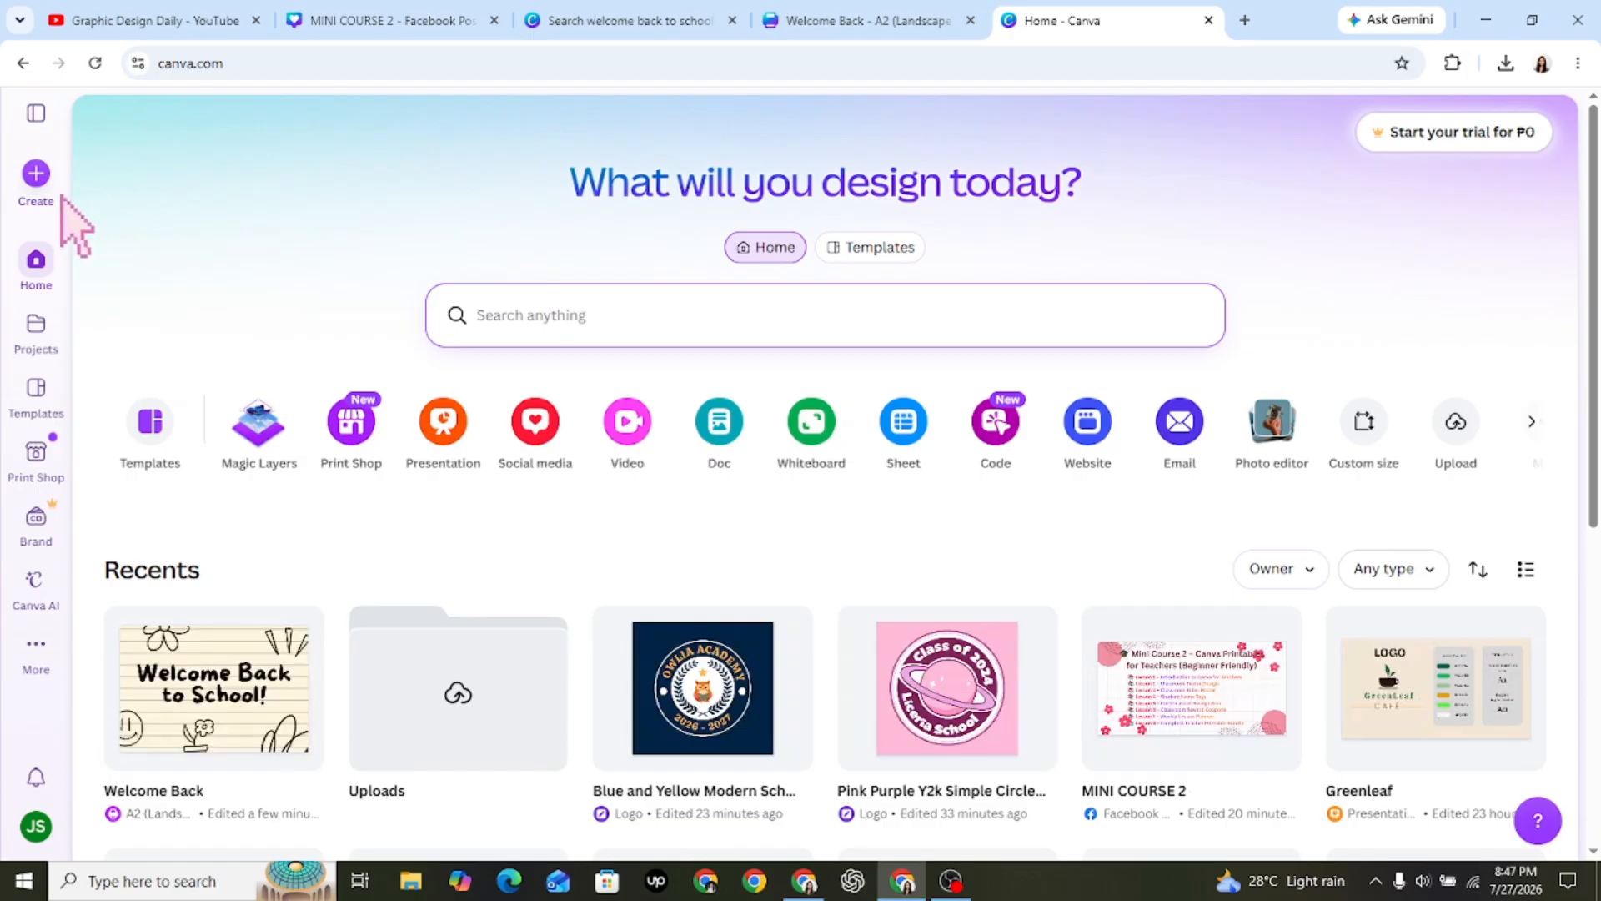
Create a blank A4 portrait flyer (210 × 297 mm) by searching the design types for "A4 Portrait", and dismiss the print offer.
left_click(37, 179)
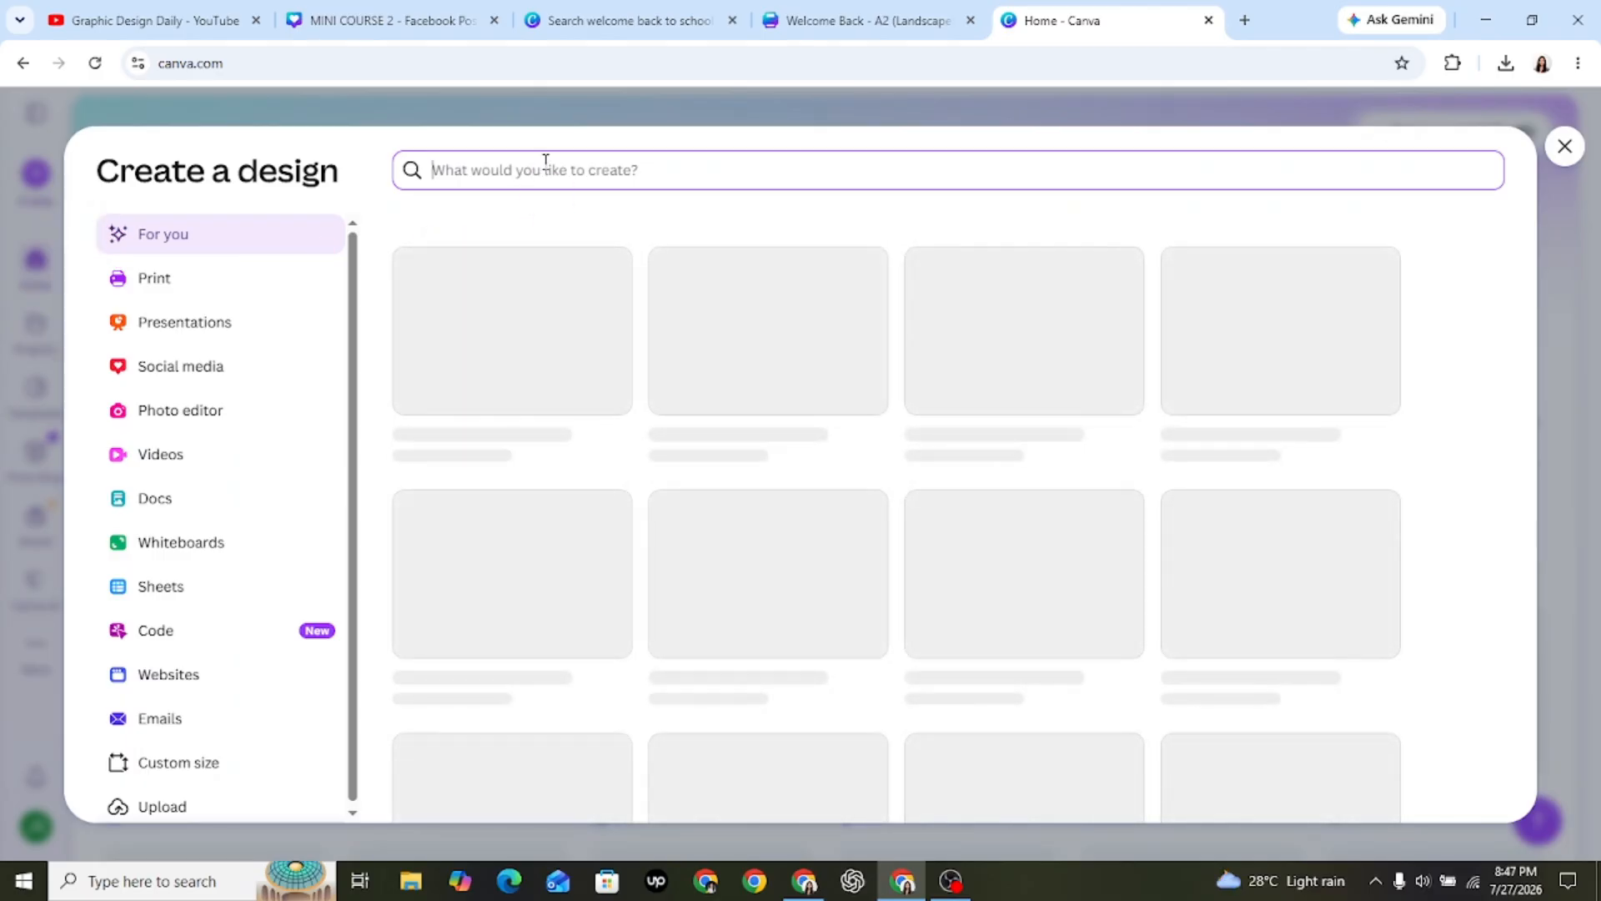
type("A4 Por")
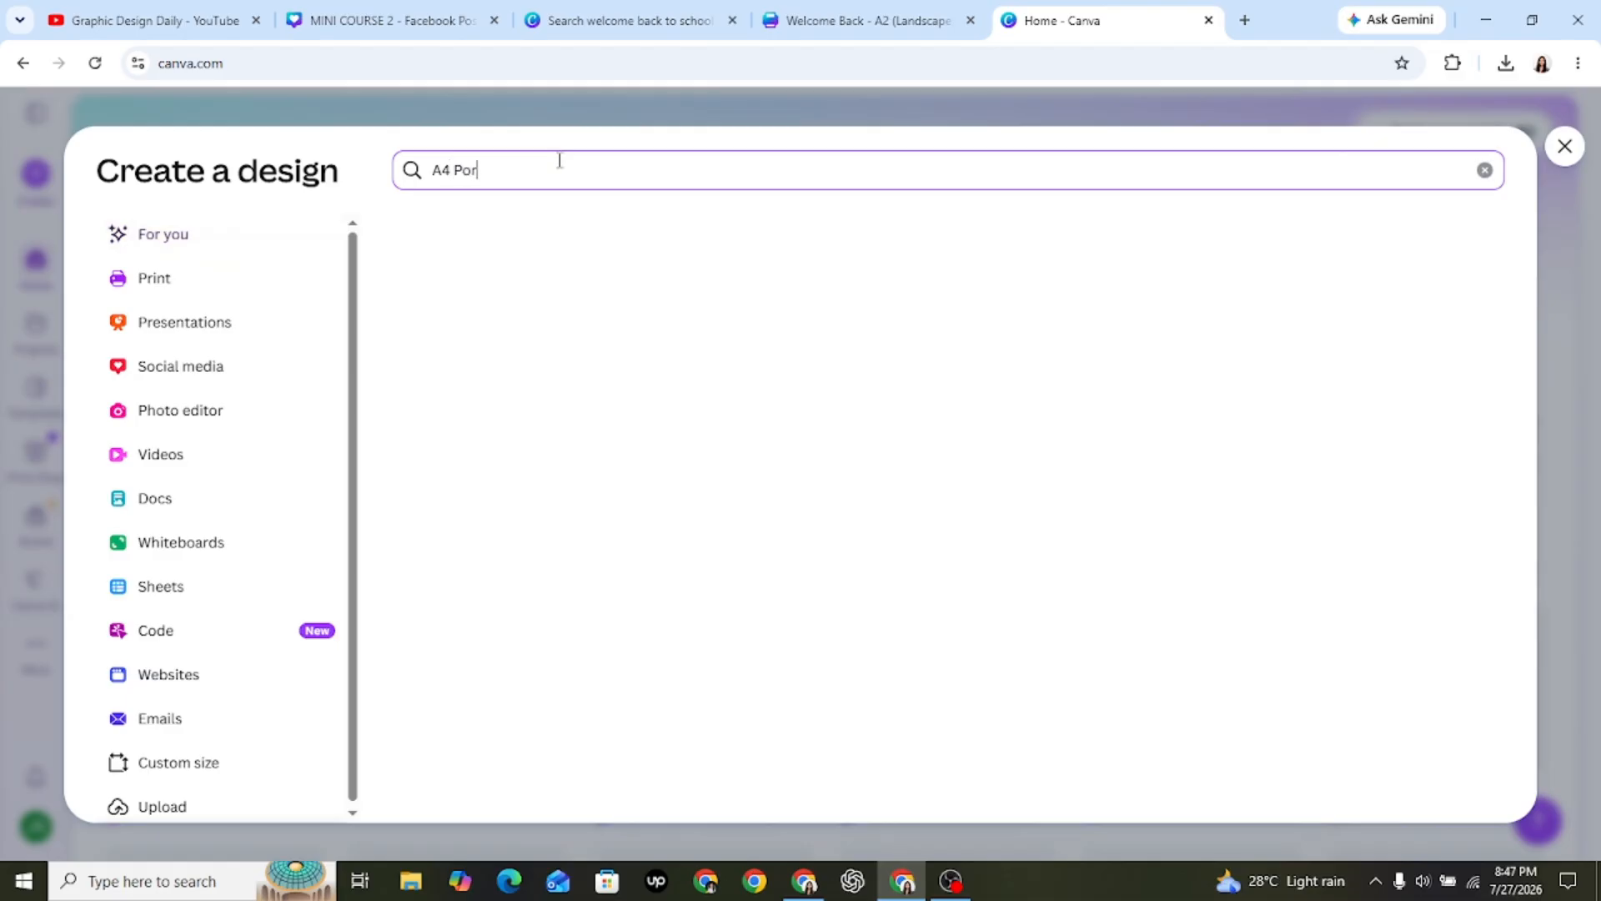
type("trait")
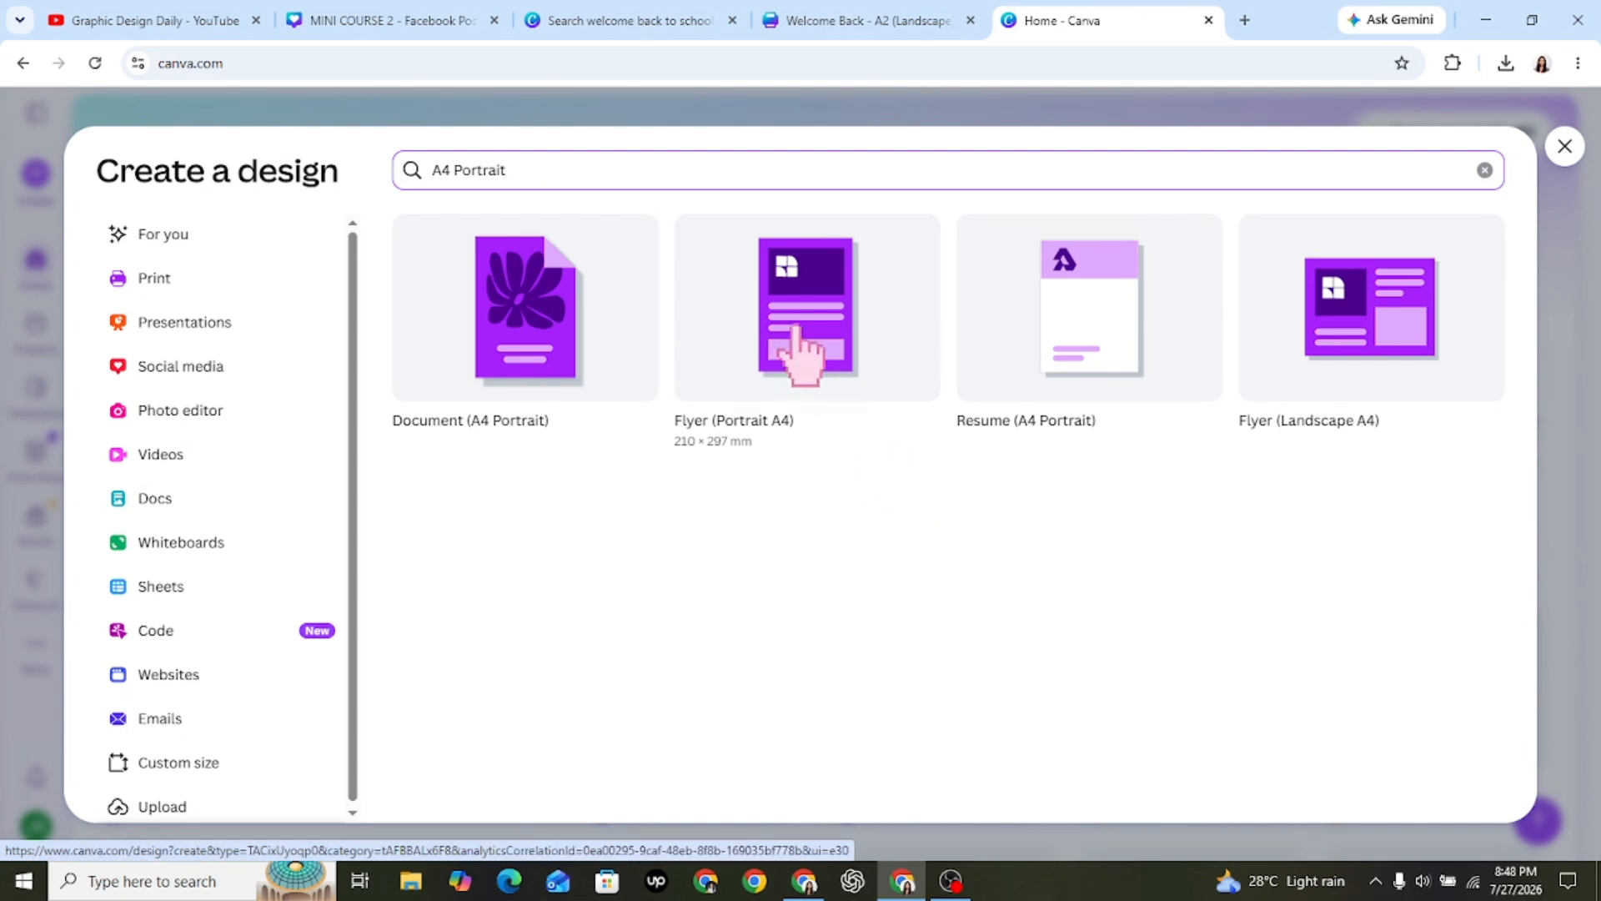
left_click(795, 332)
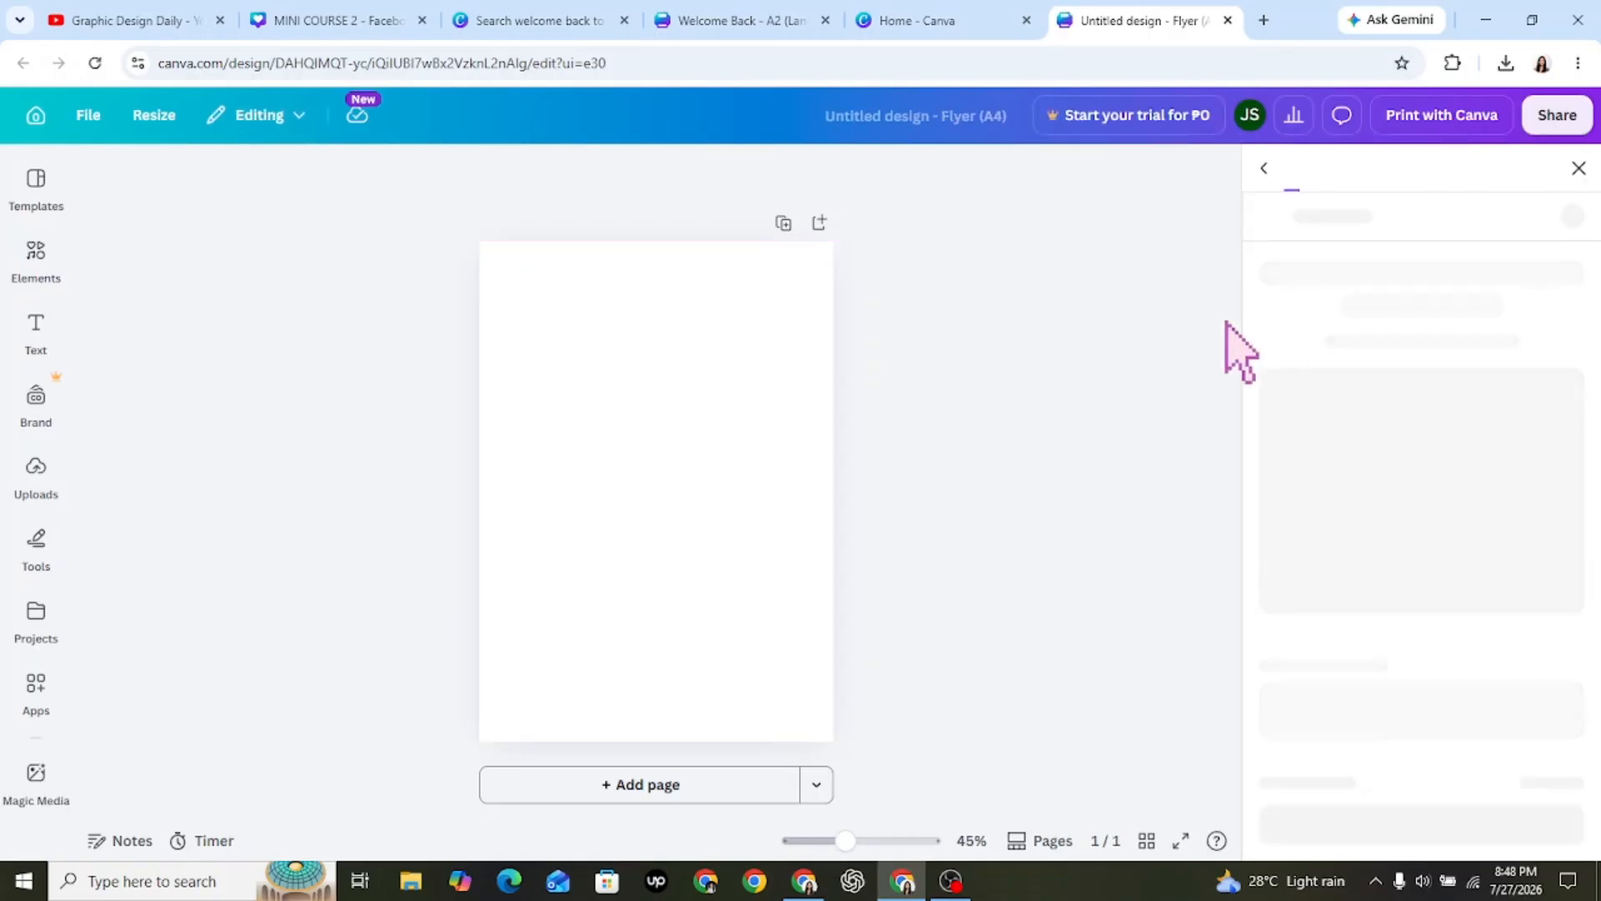
left_click(1580, 168)
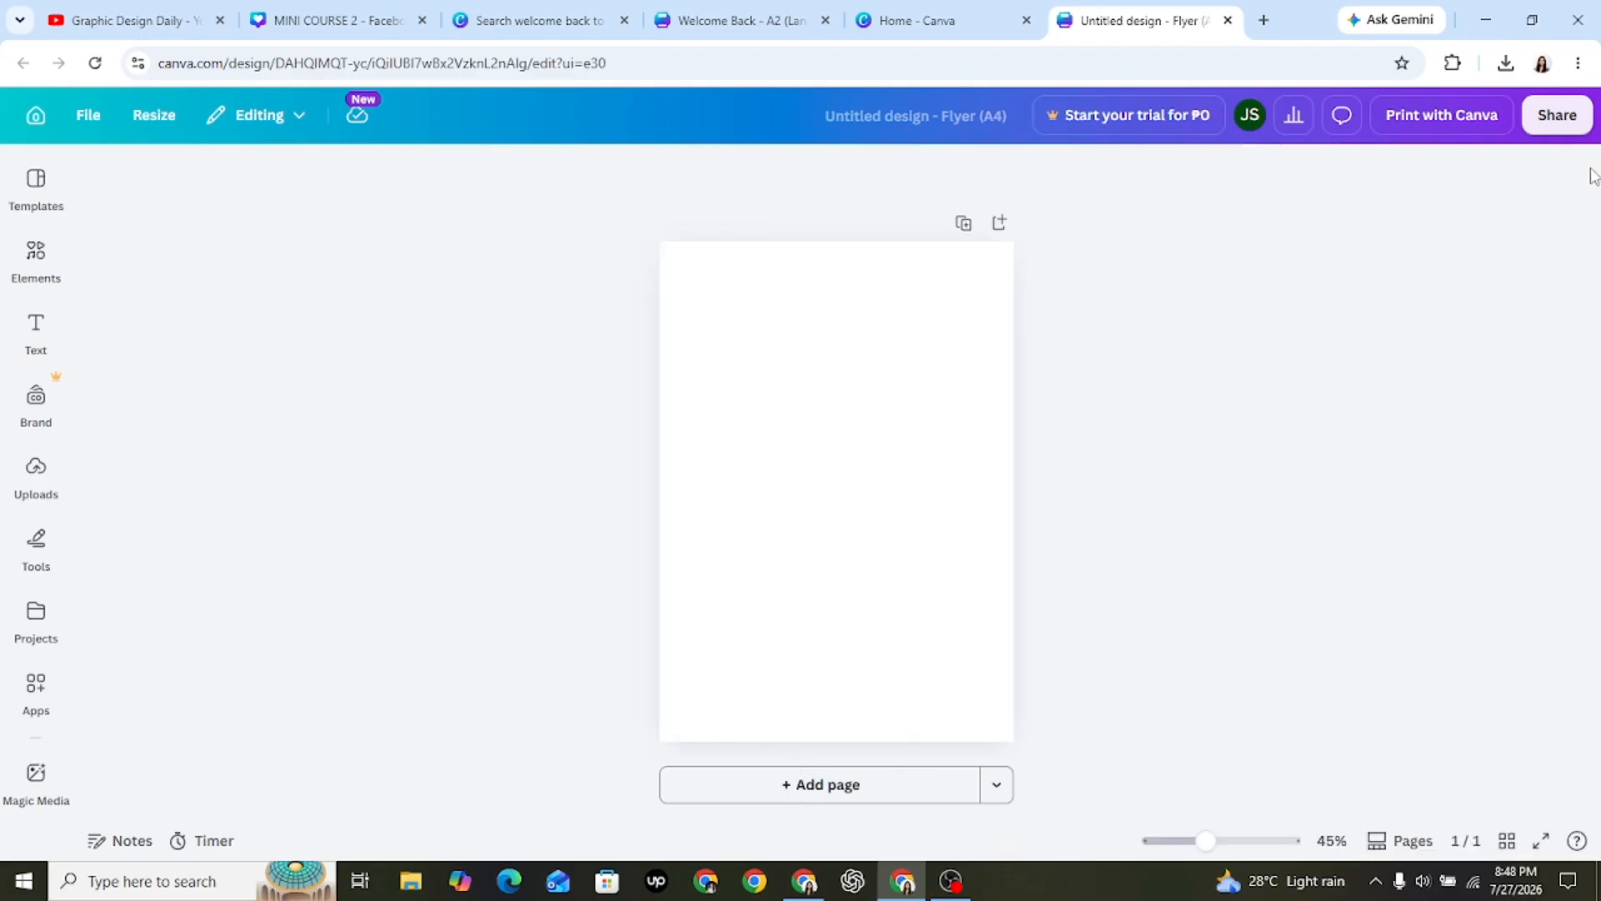
left_click(955, 452)
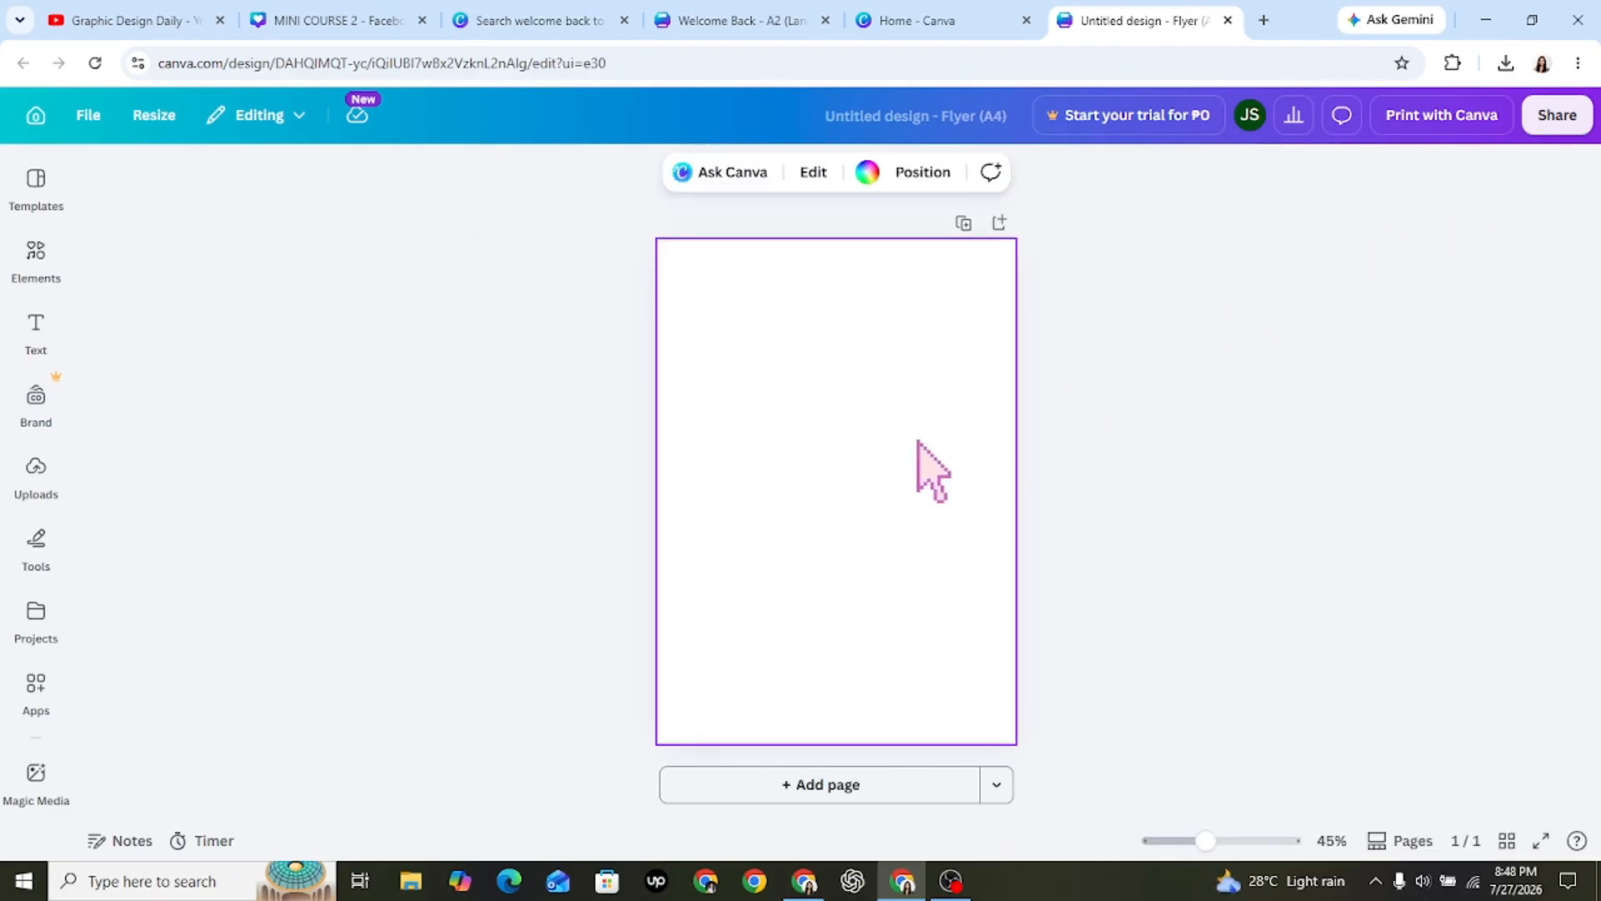
left_click(1168, 493)
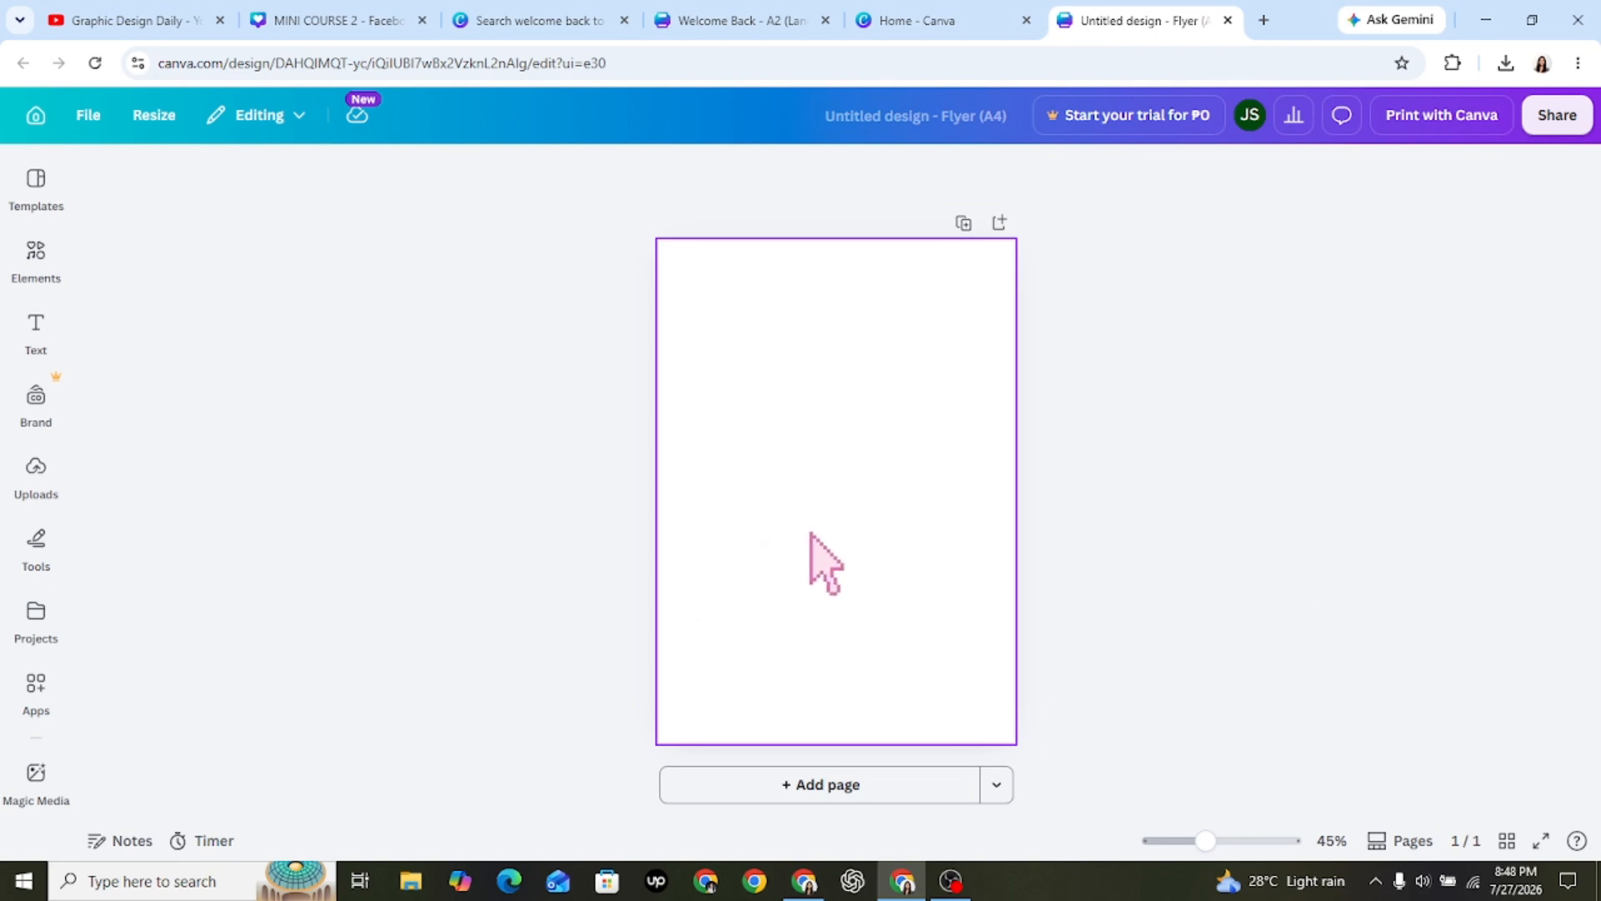
Search the template library for "welcome back to school" using the recent search.
left_click(36, 200)
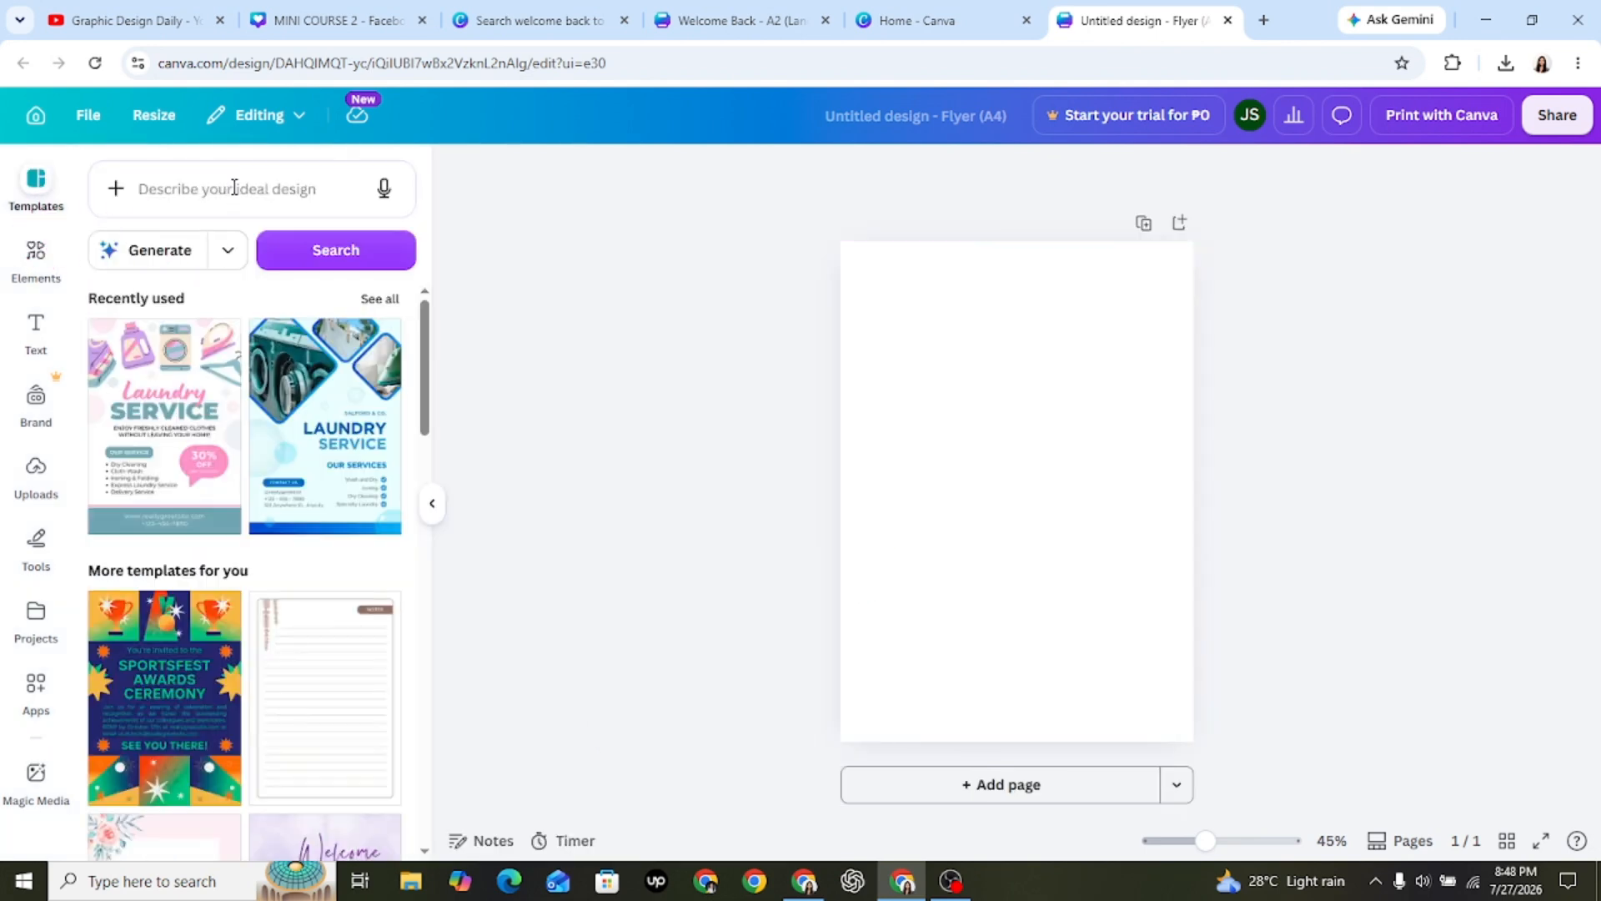
left_click(233, 187)
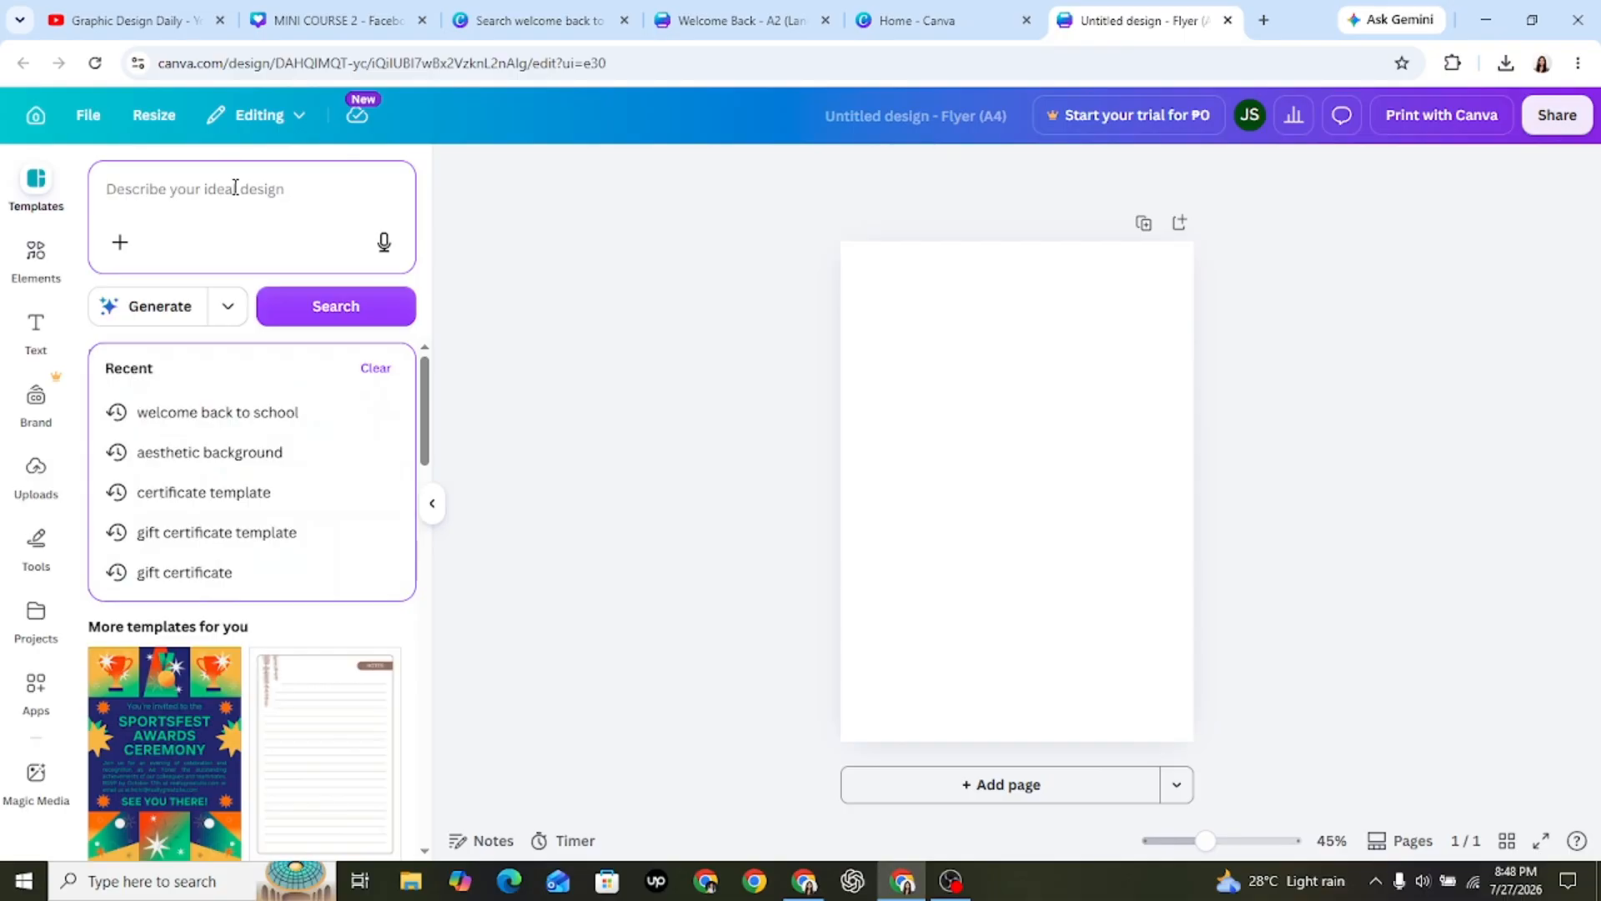
left_click(267, 412)
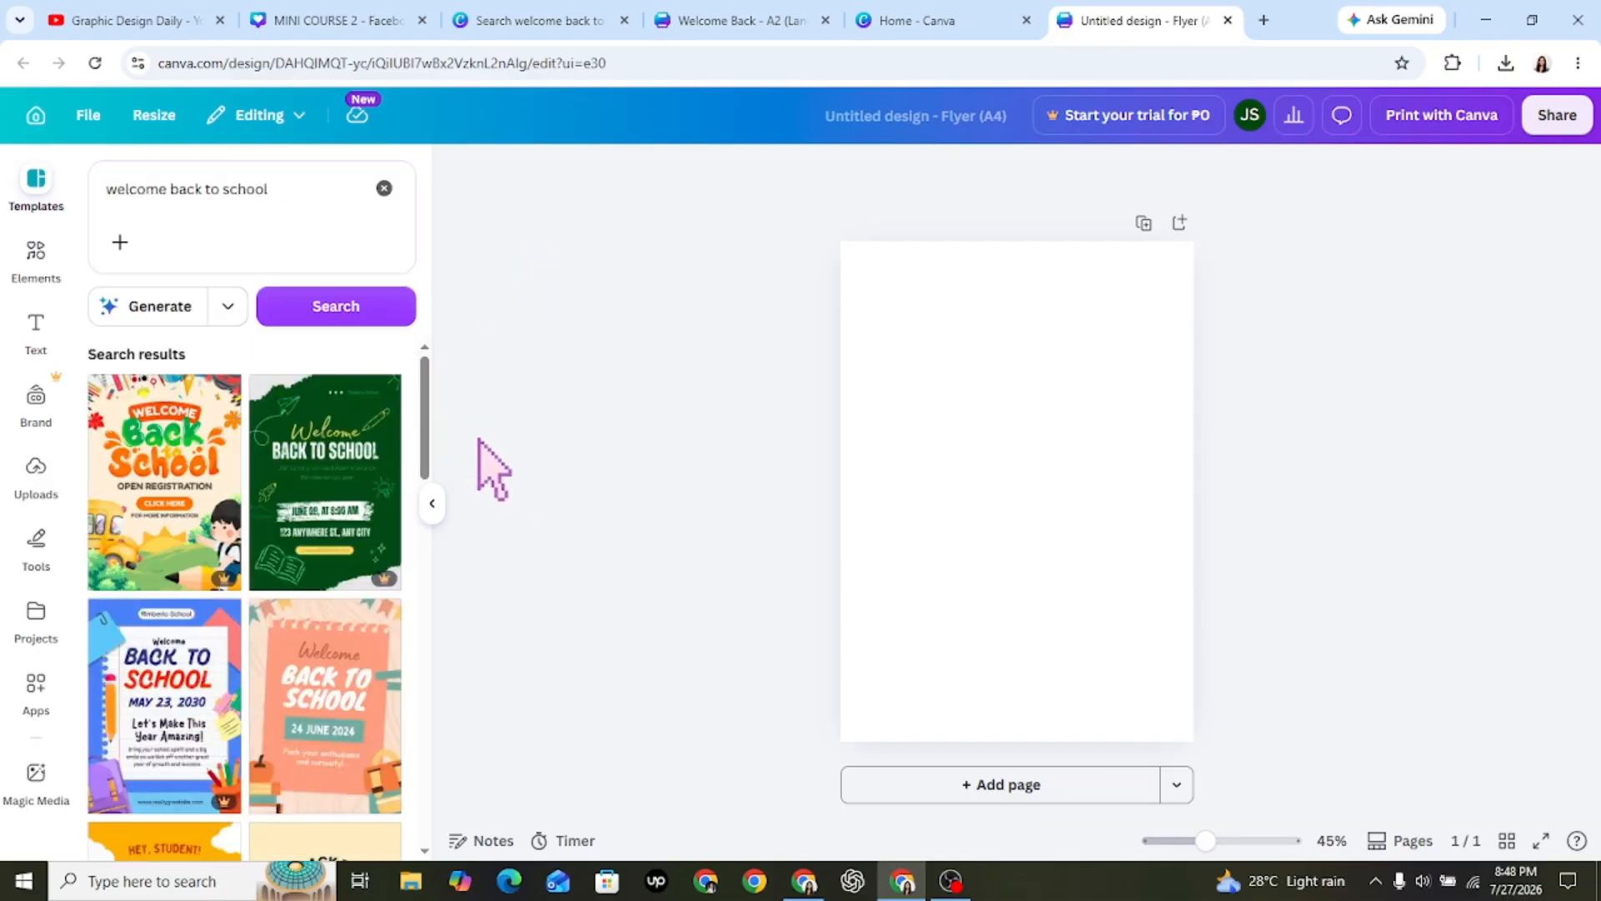
Apply the Beige and Orange Playful Welcome Back to School Flyer template to the page and return to the search results.
scroll(434, 504, "down", 3)
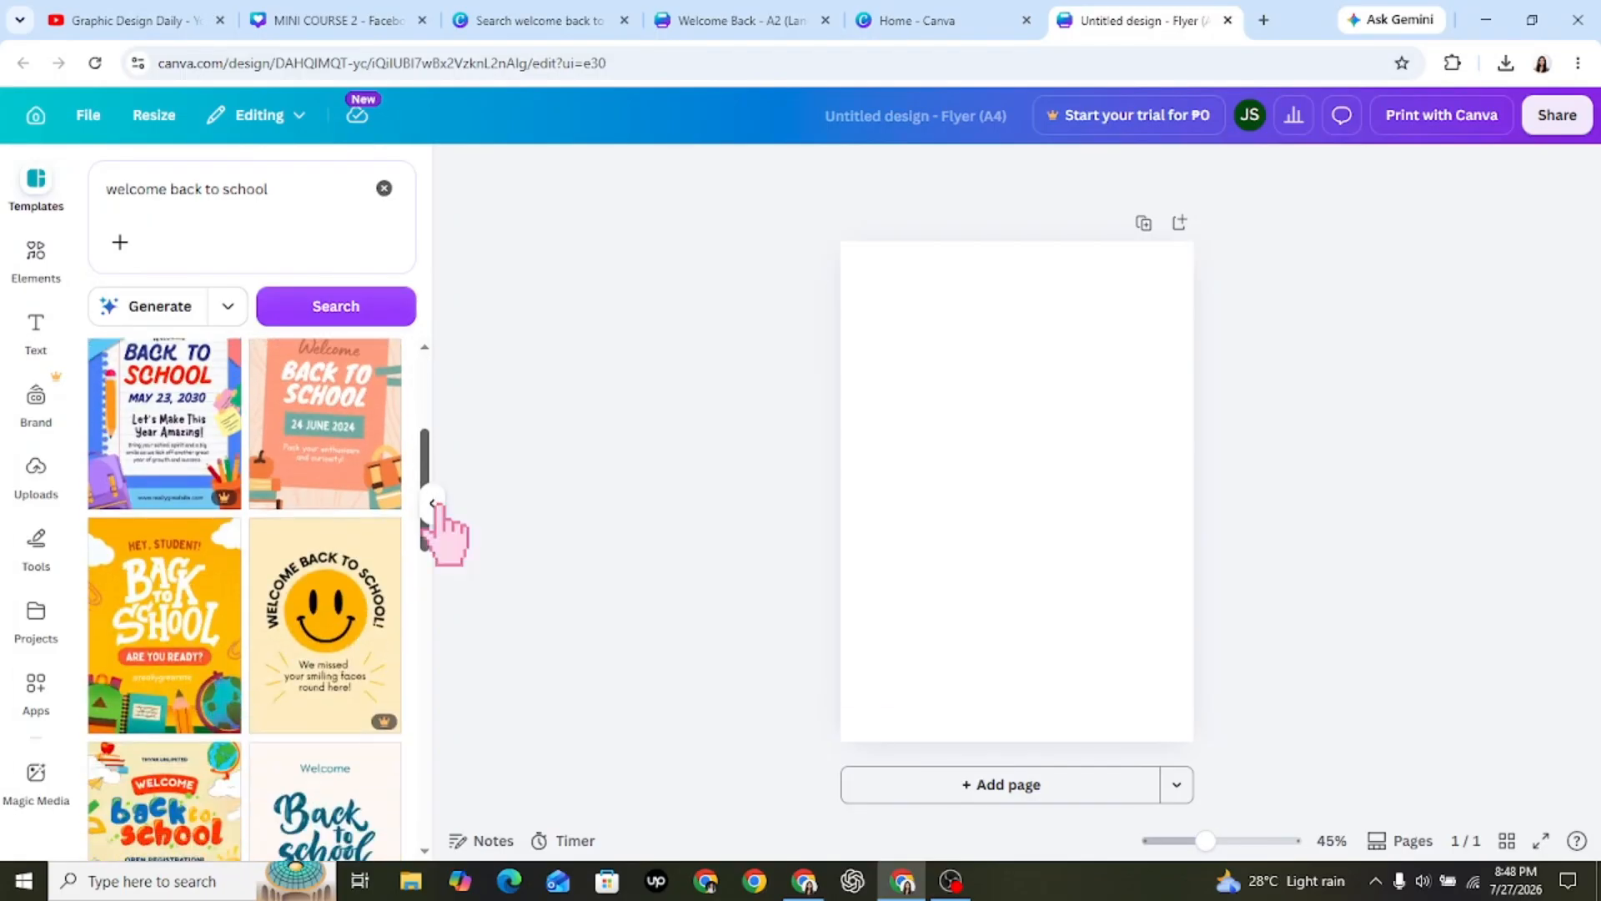
scroll(435, 504, "up", 2)
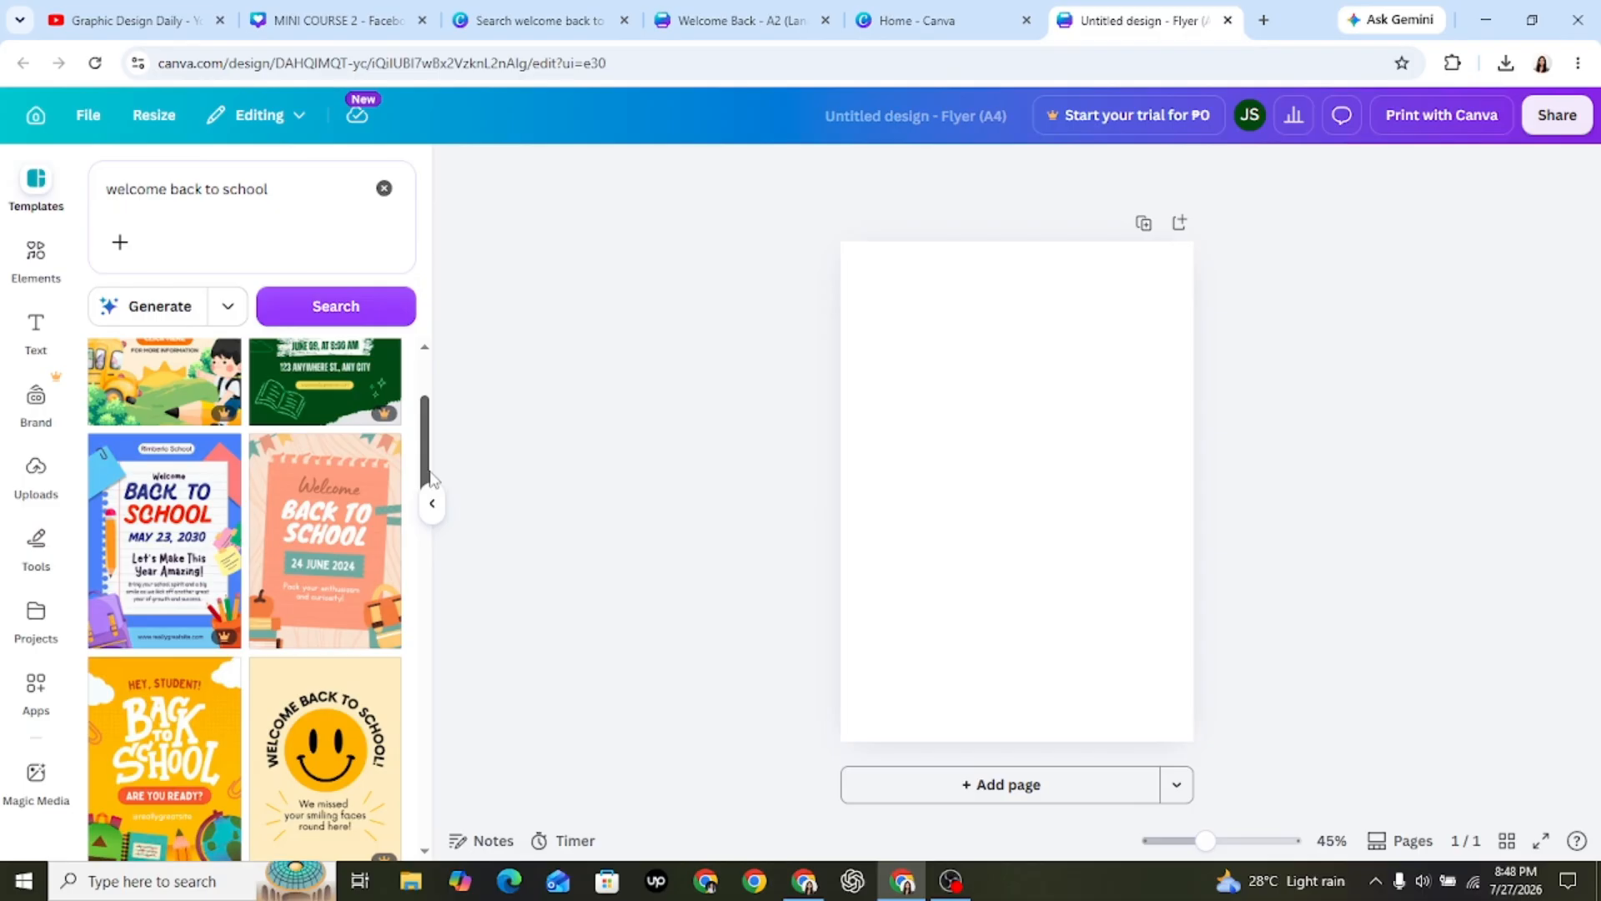
mouse_move(426, 477)
left_mouse_down()
mouse_move(461, 643)
mouse_move(446, 480)
left_mouse_up()
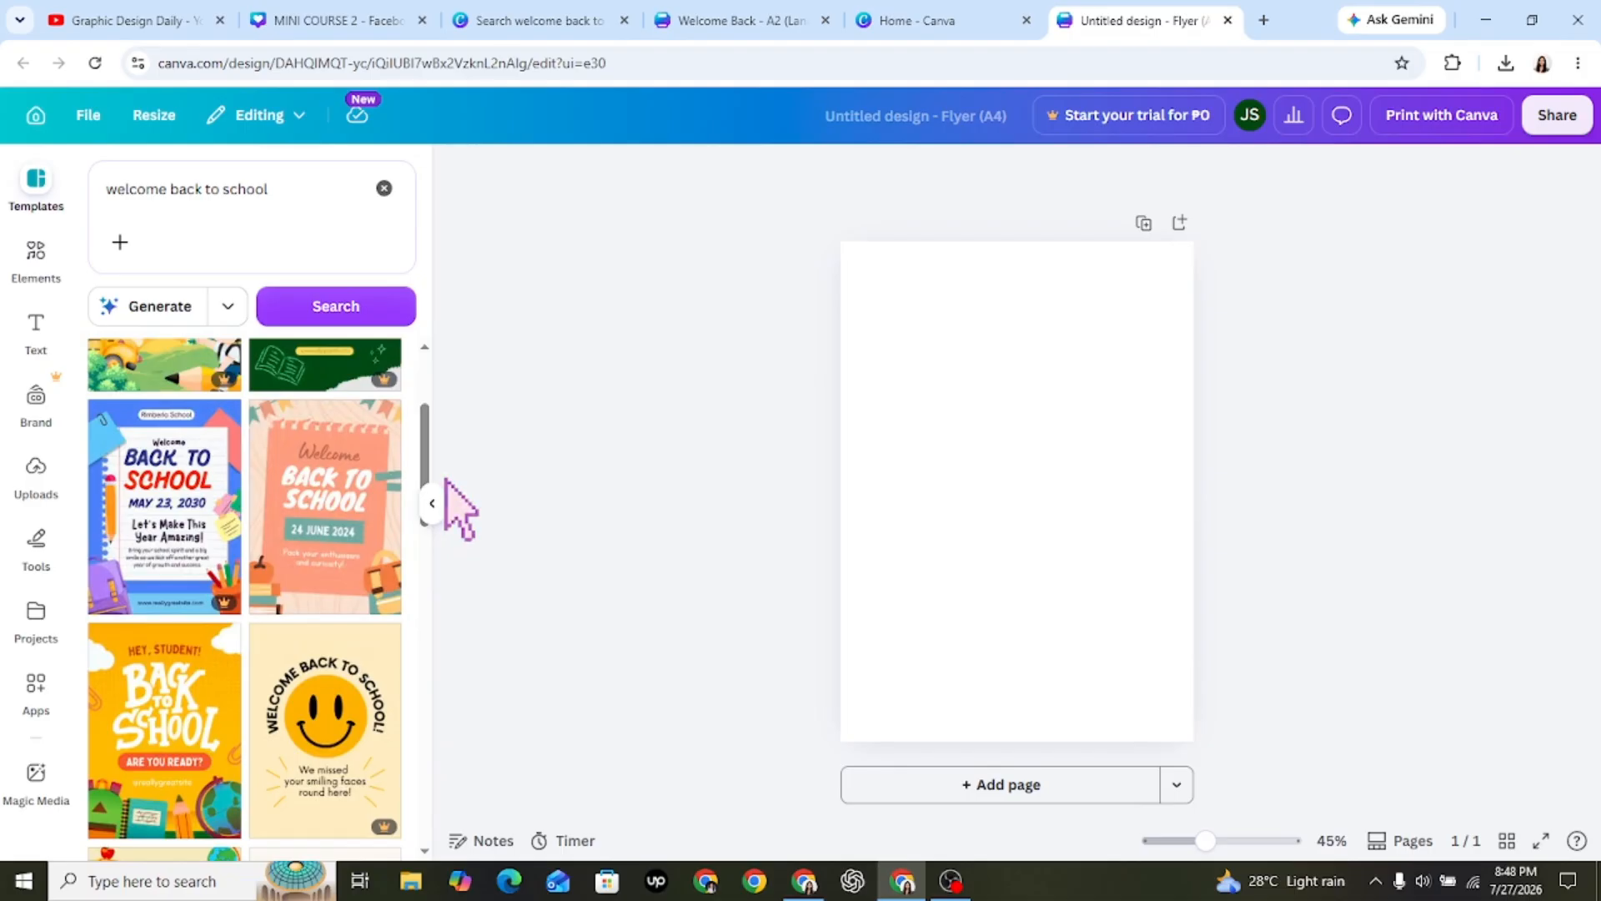
left_click(311, 479)
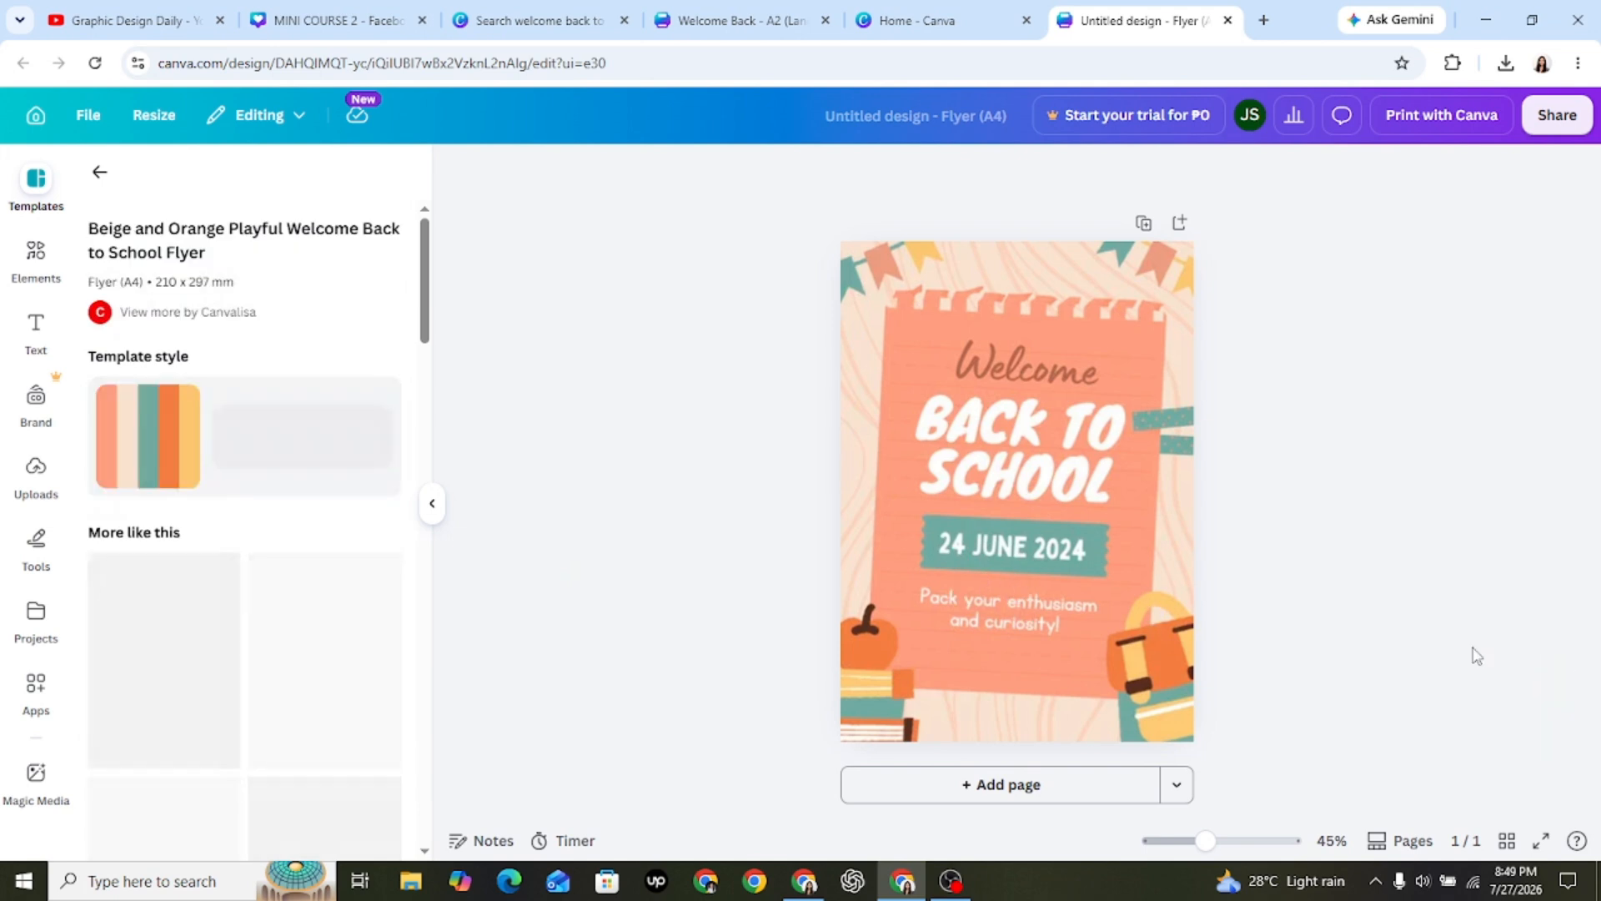
left_click(1018, 579)
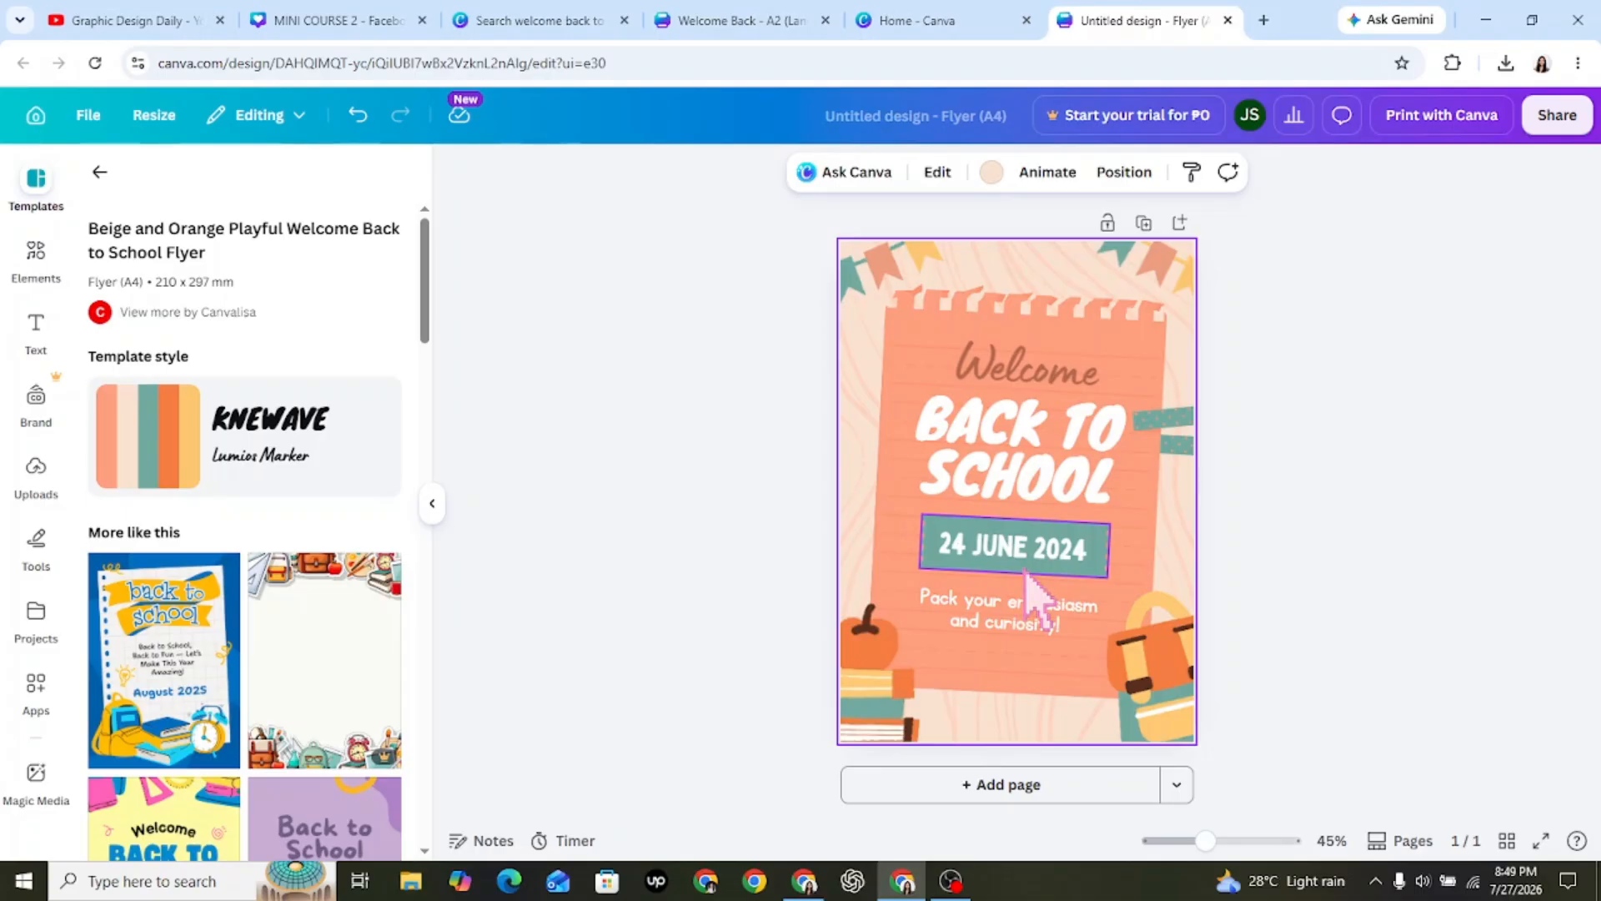
left_click(769, 542)
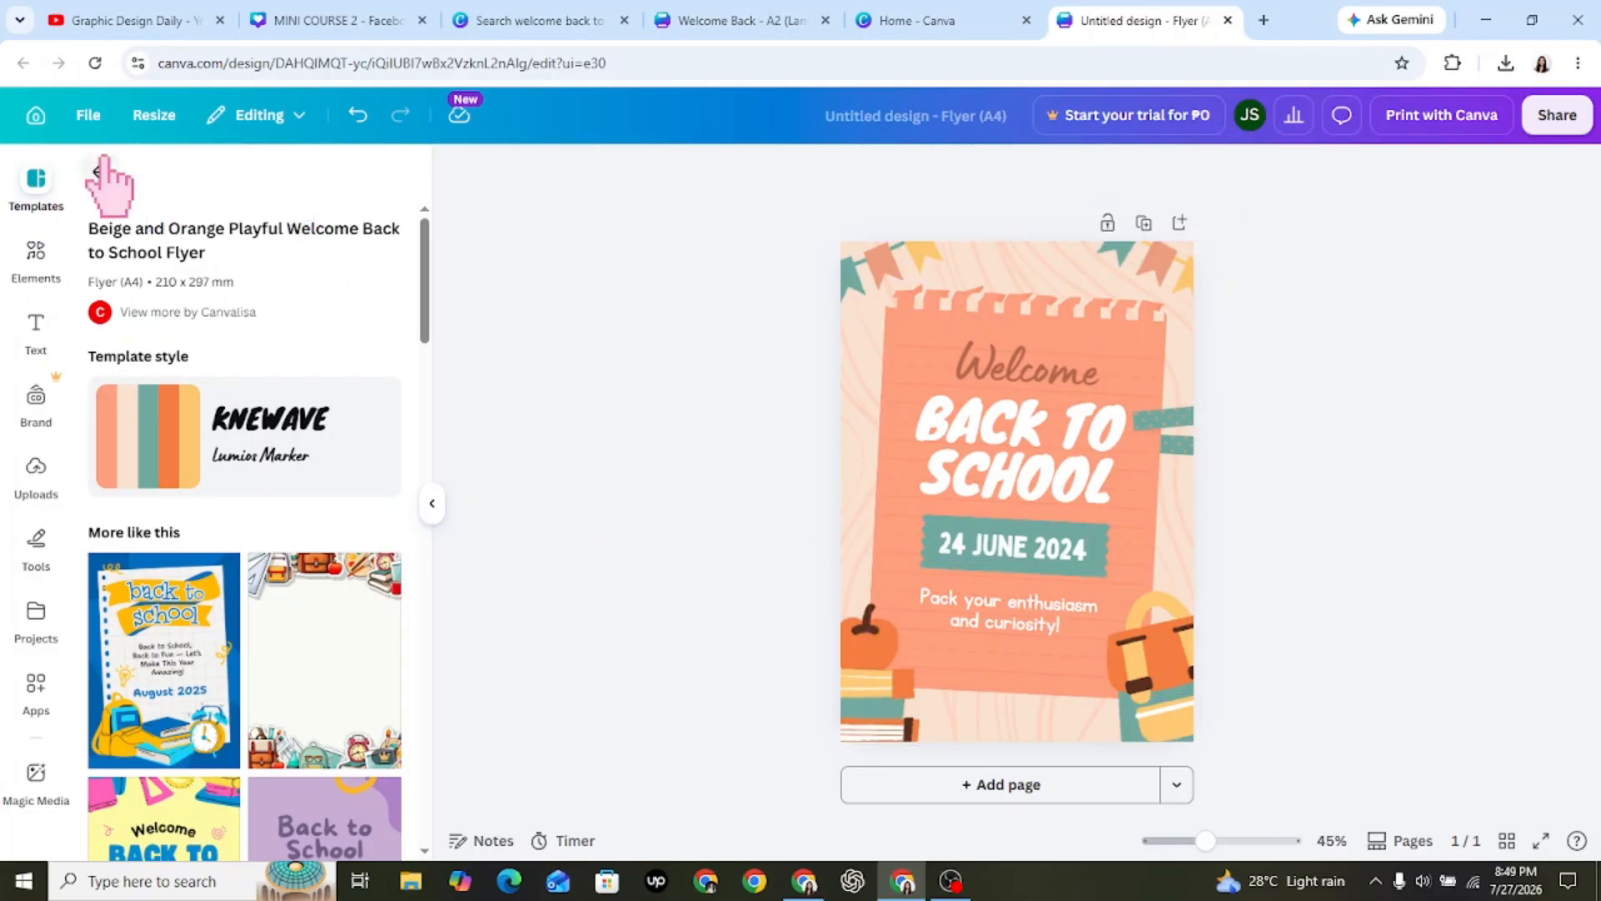
left_click(99, 170)
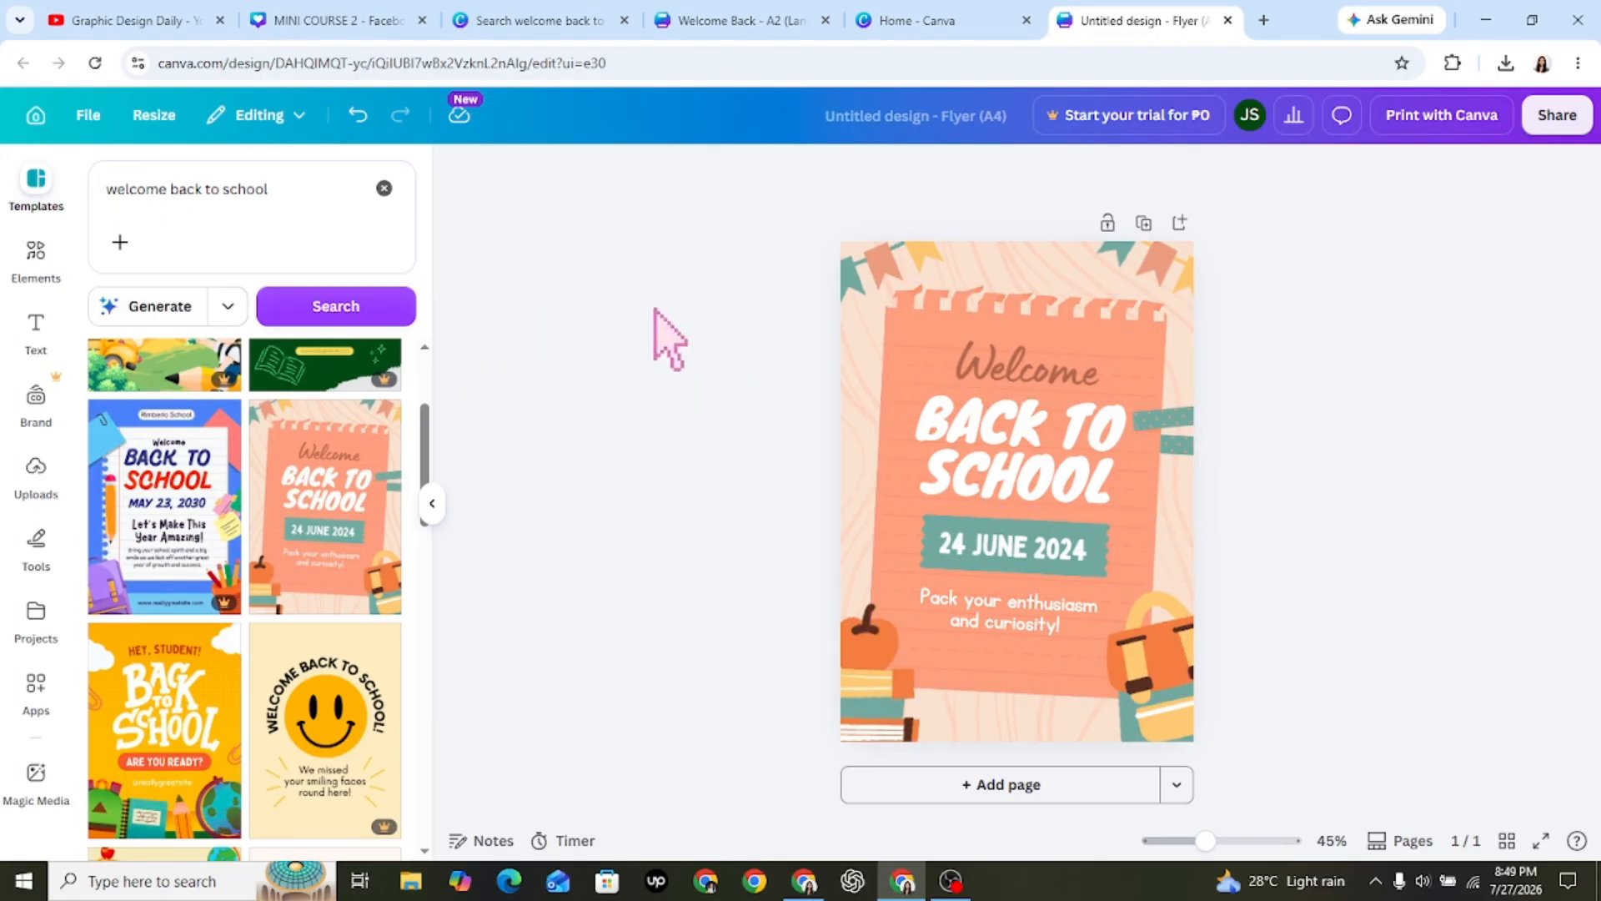
Review the file types offered for downloading the flyer and close the options without downloading.
left_click(1572, 131)
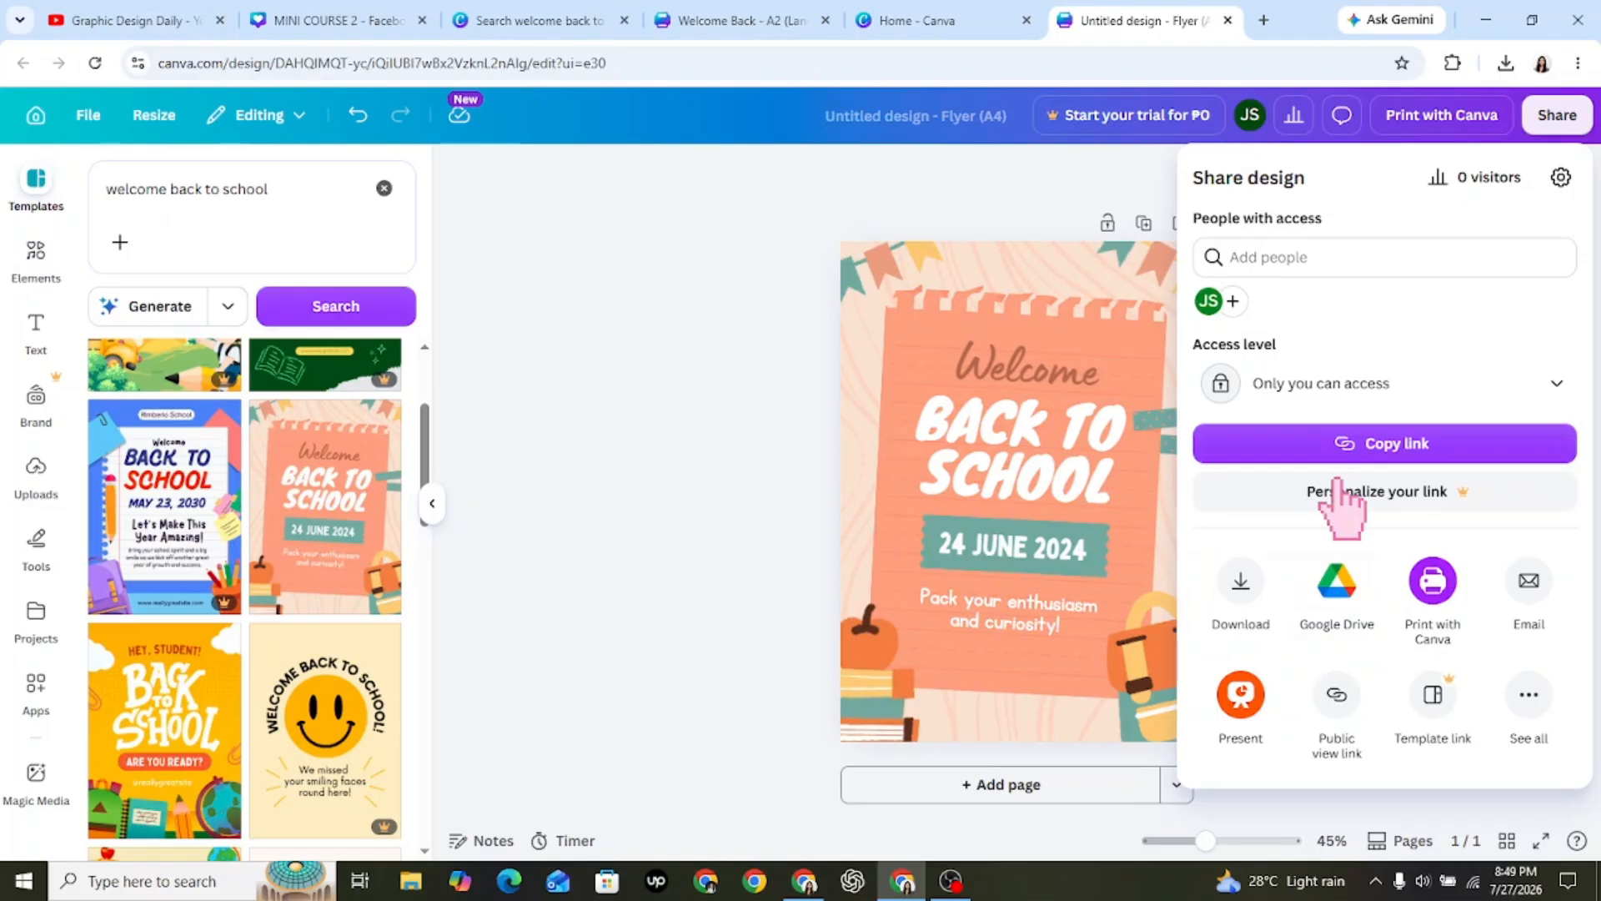
left_click(1248, 600)
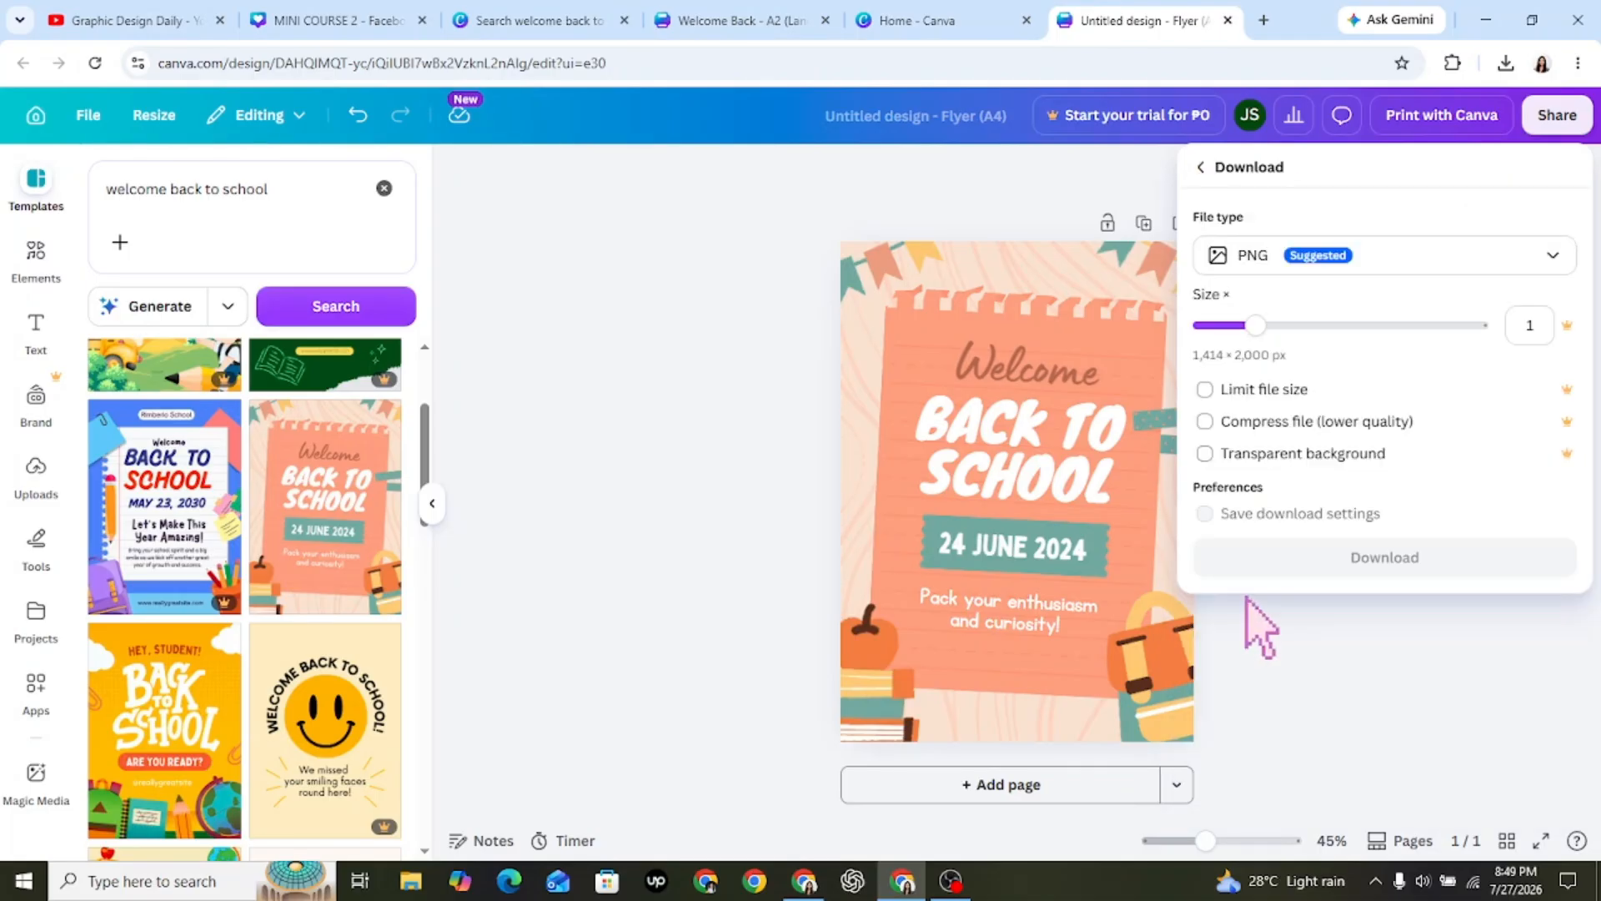
left_click(1318, 260)
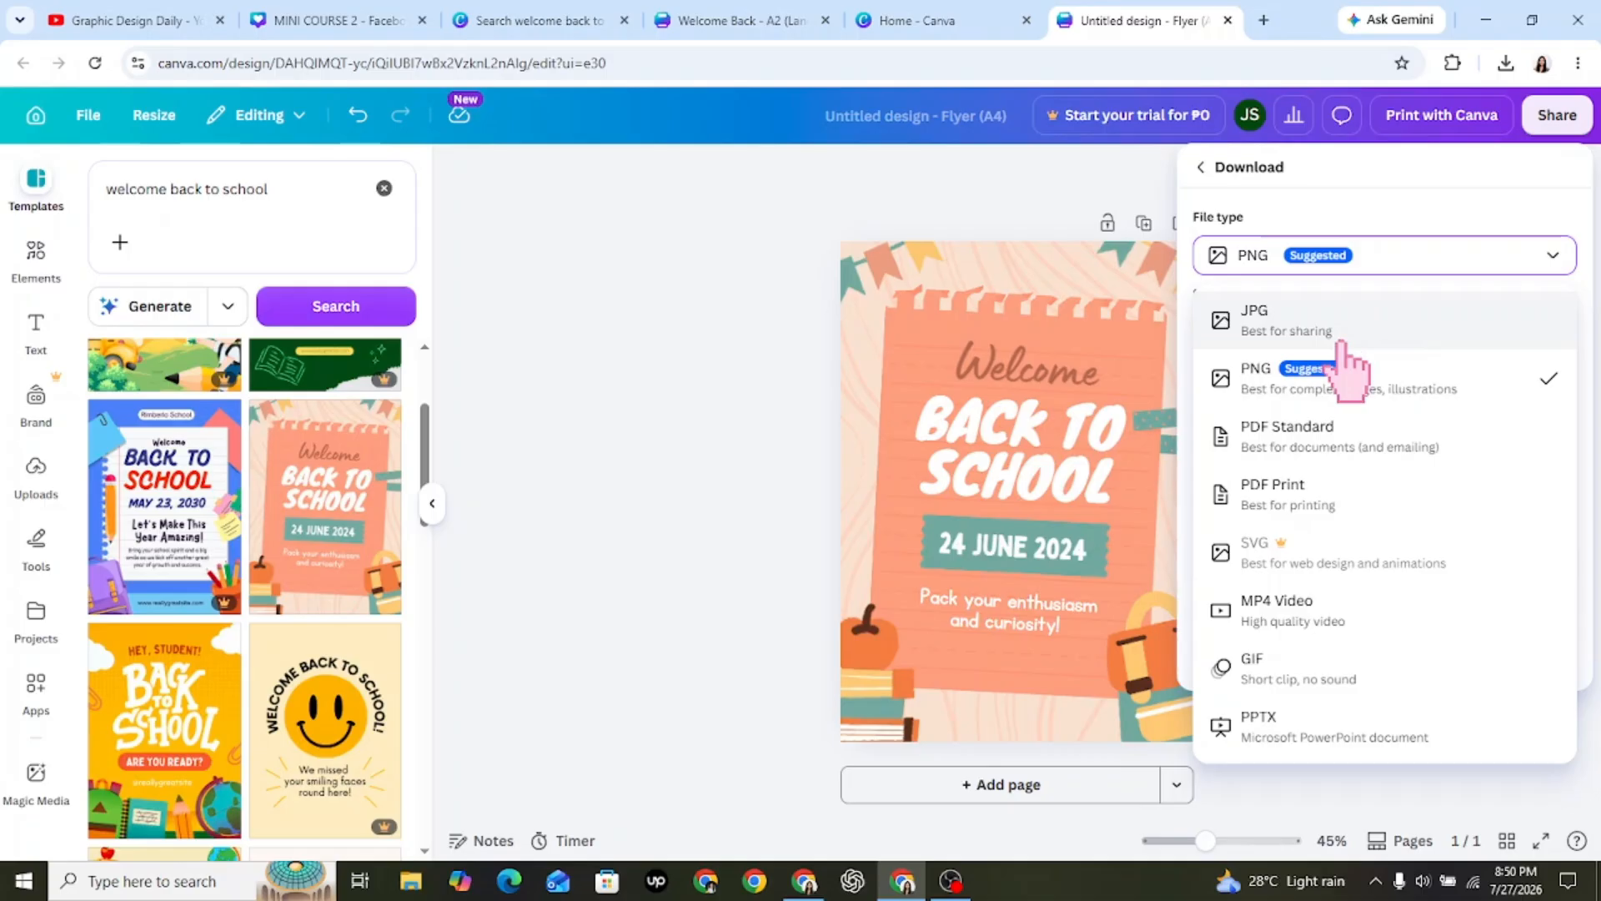
left_click(730, 443)
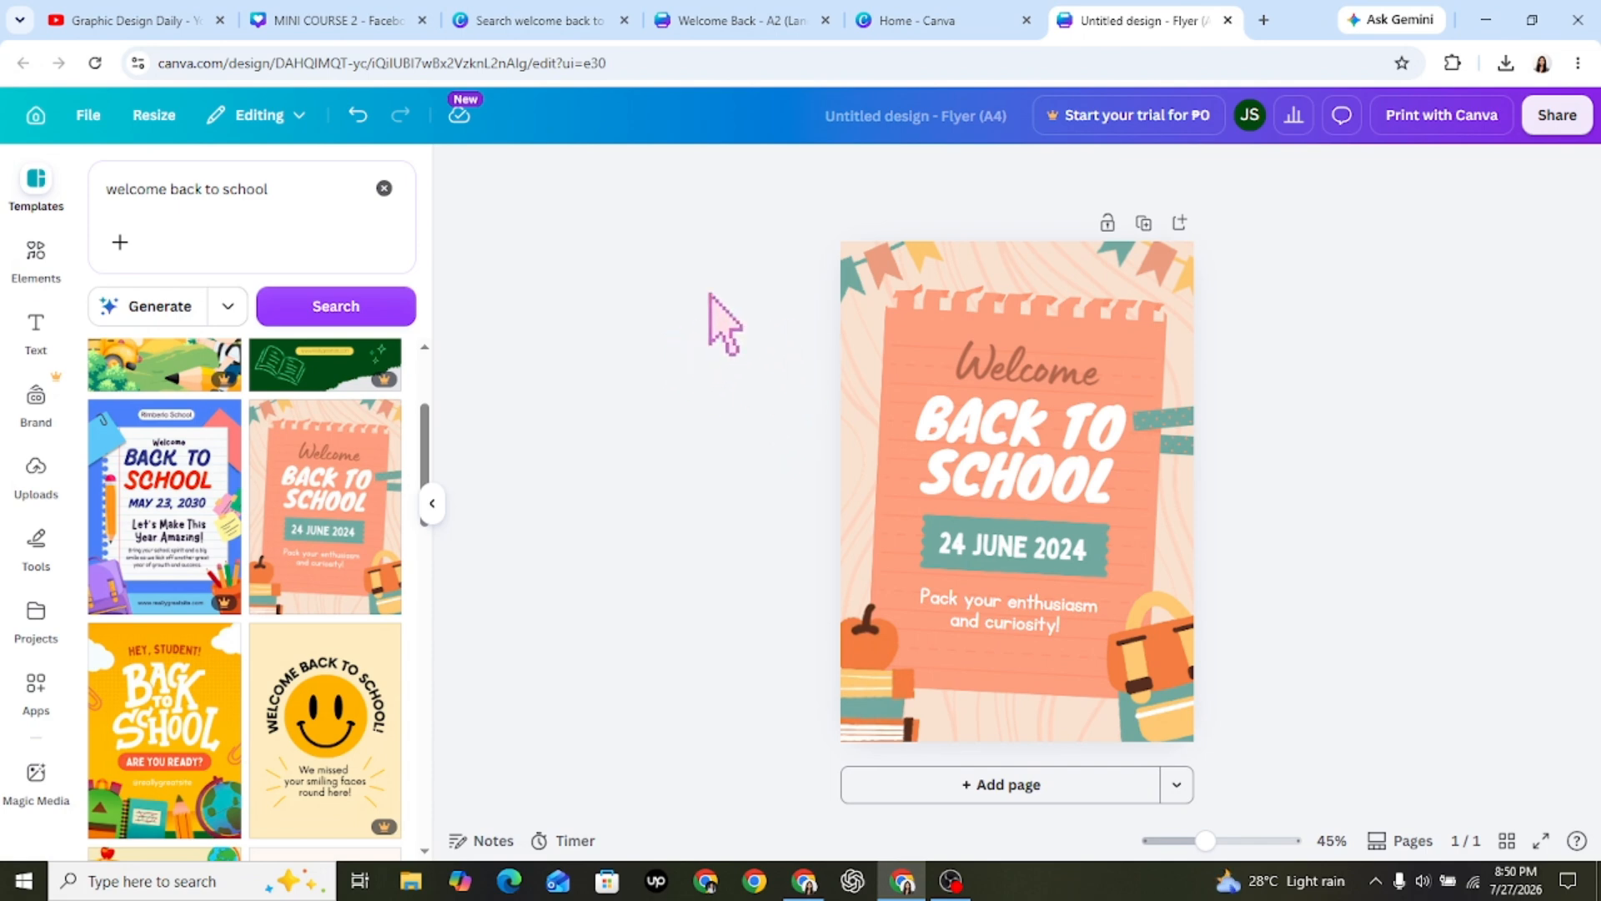
Apply the White Colorful Playful Welcome Back to School Flyer template with the green and orange books, leaving nothing selected.
left_click_drag(425, 454, 494, 473)
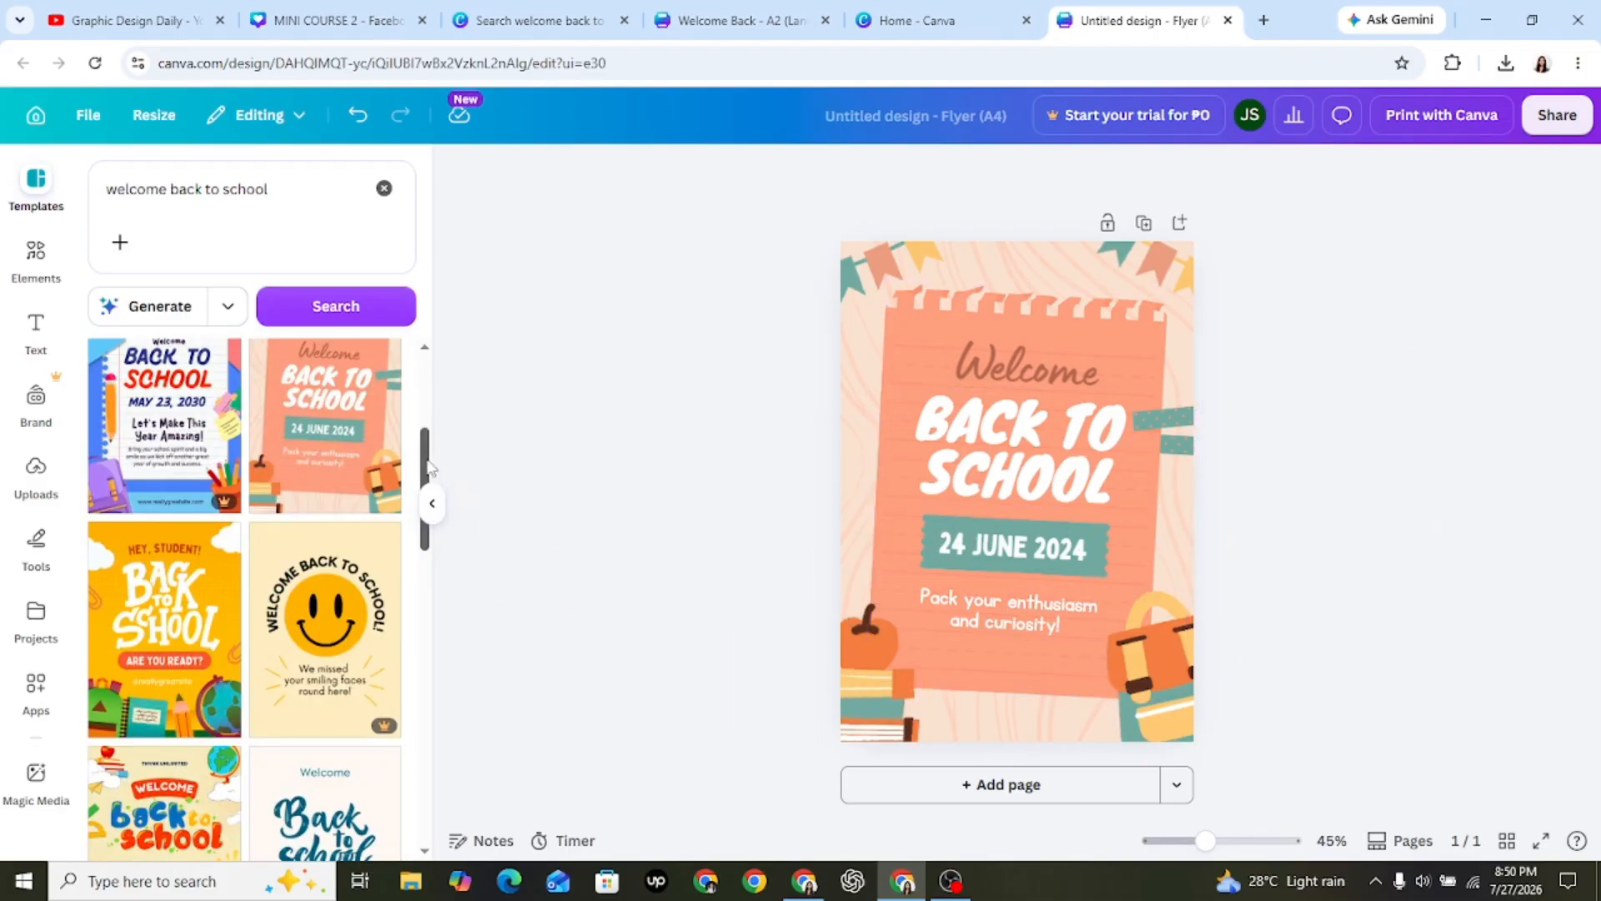
left_click_drag(431, 469, 441, 551)
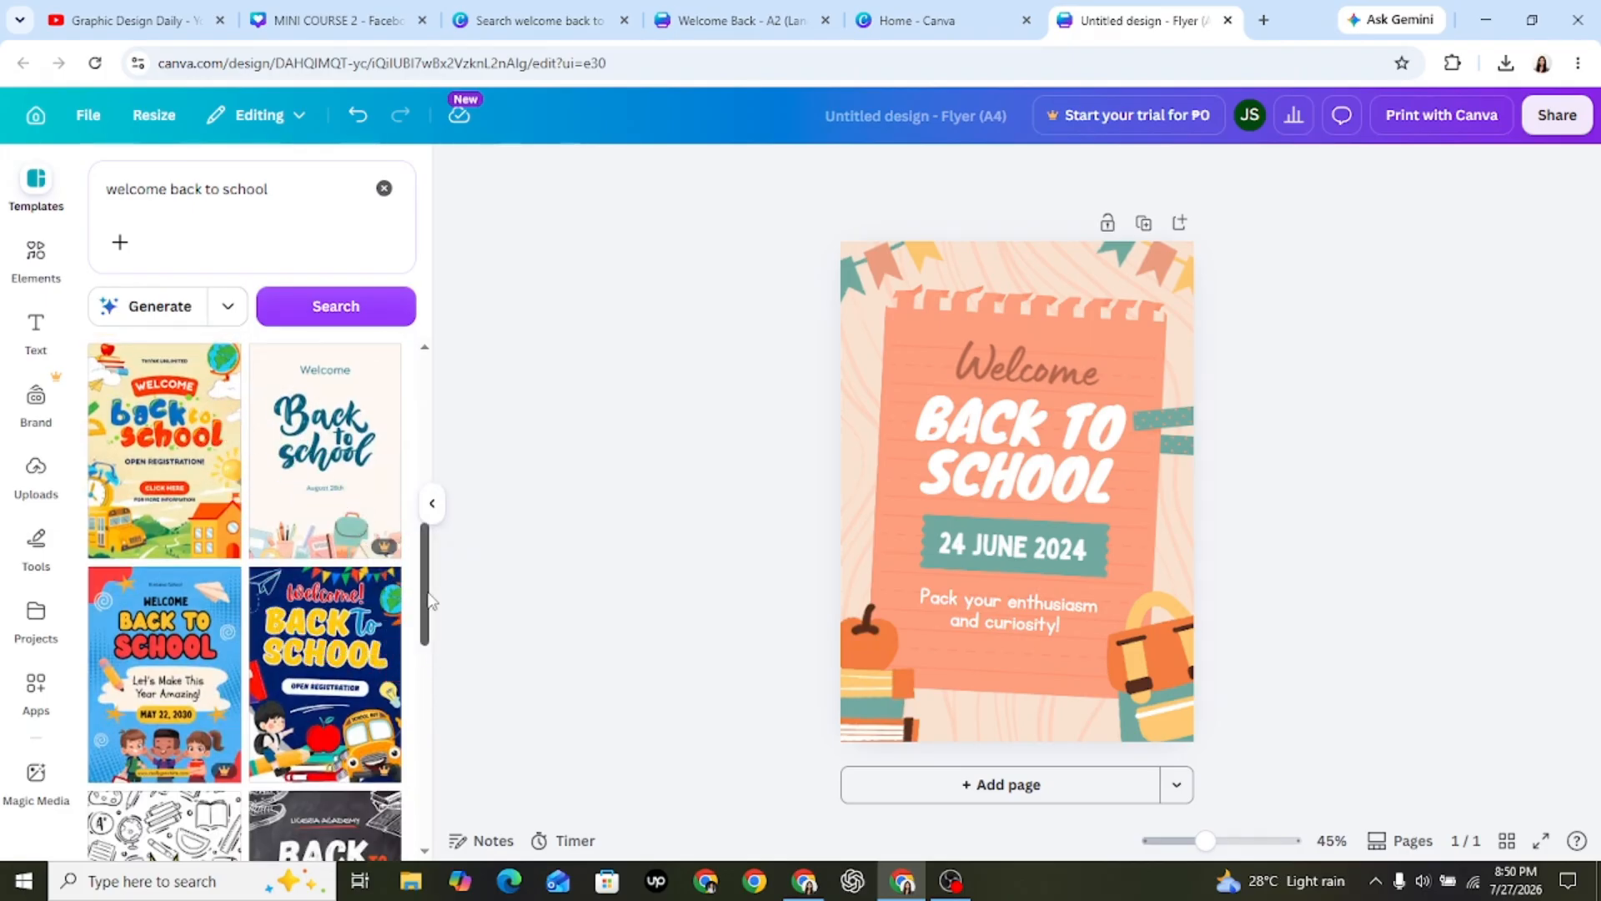
left_click_drag(431, 599, 450, 649)
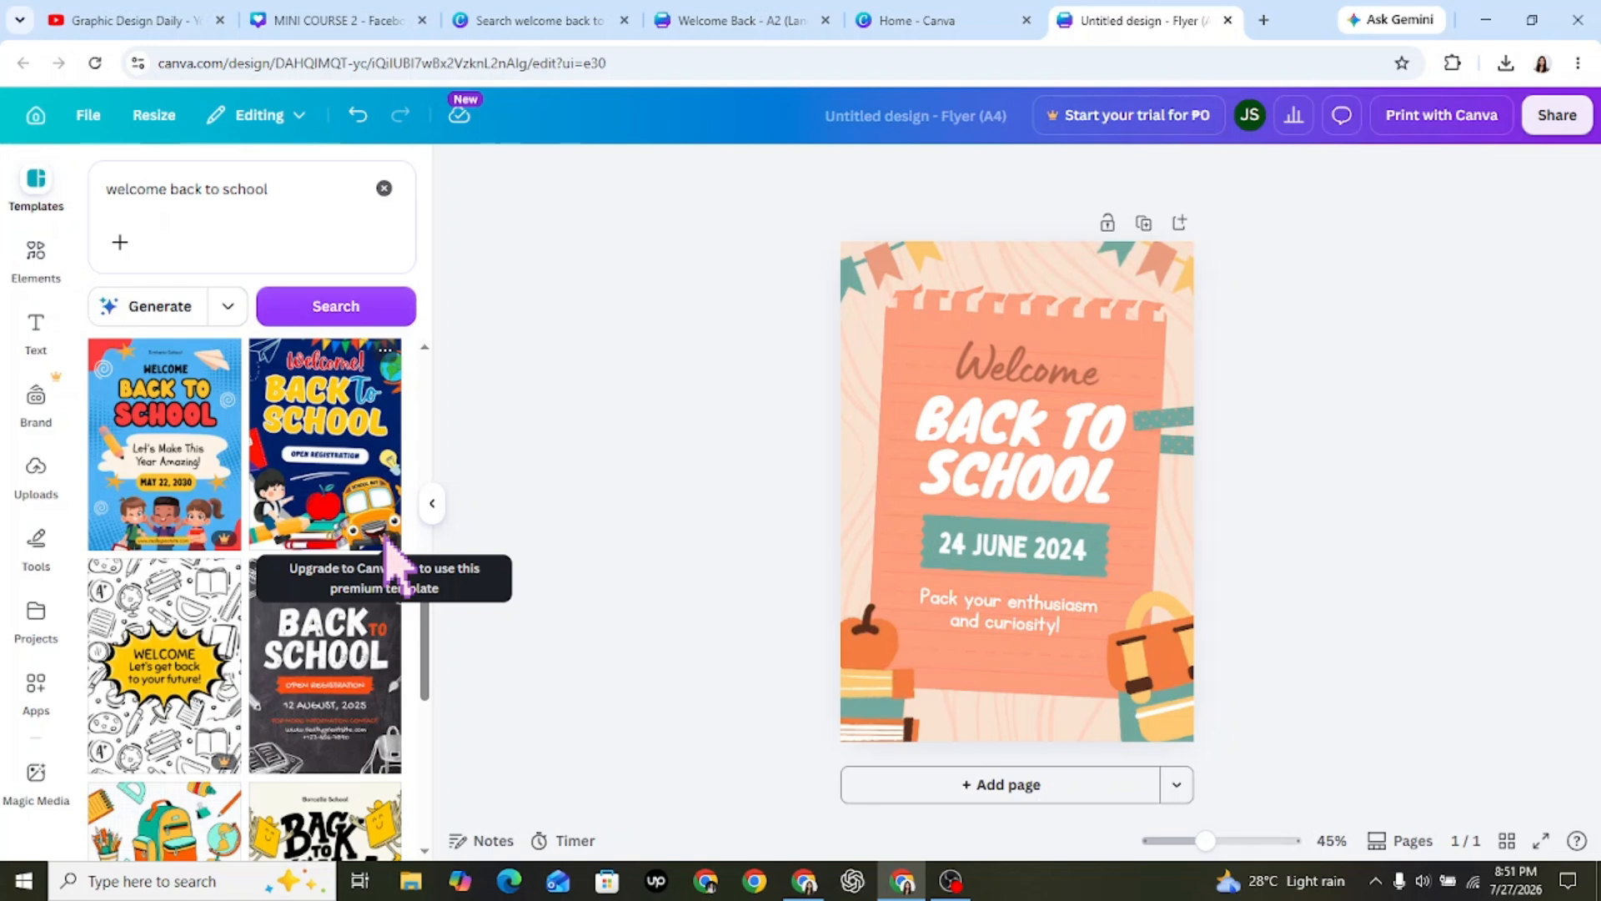
left_click_drag(431, 628, 444, 713)
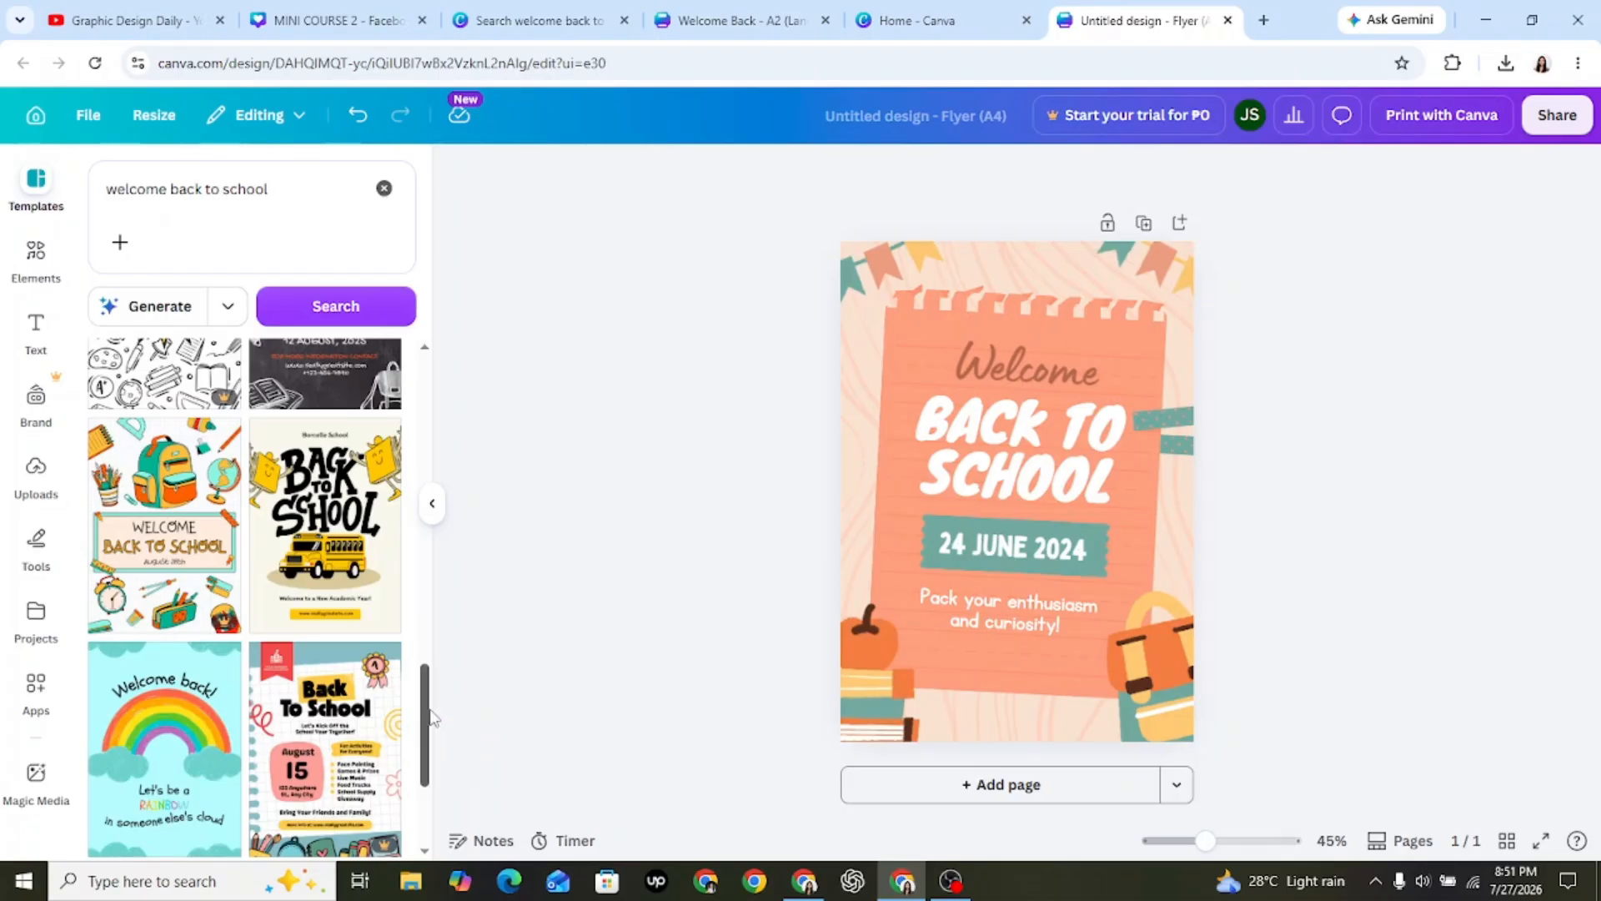
left_click_drag(431, 723, 428, 777)
left_click_drag(428, 600, 435, 768)
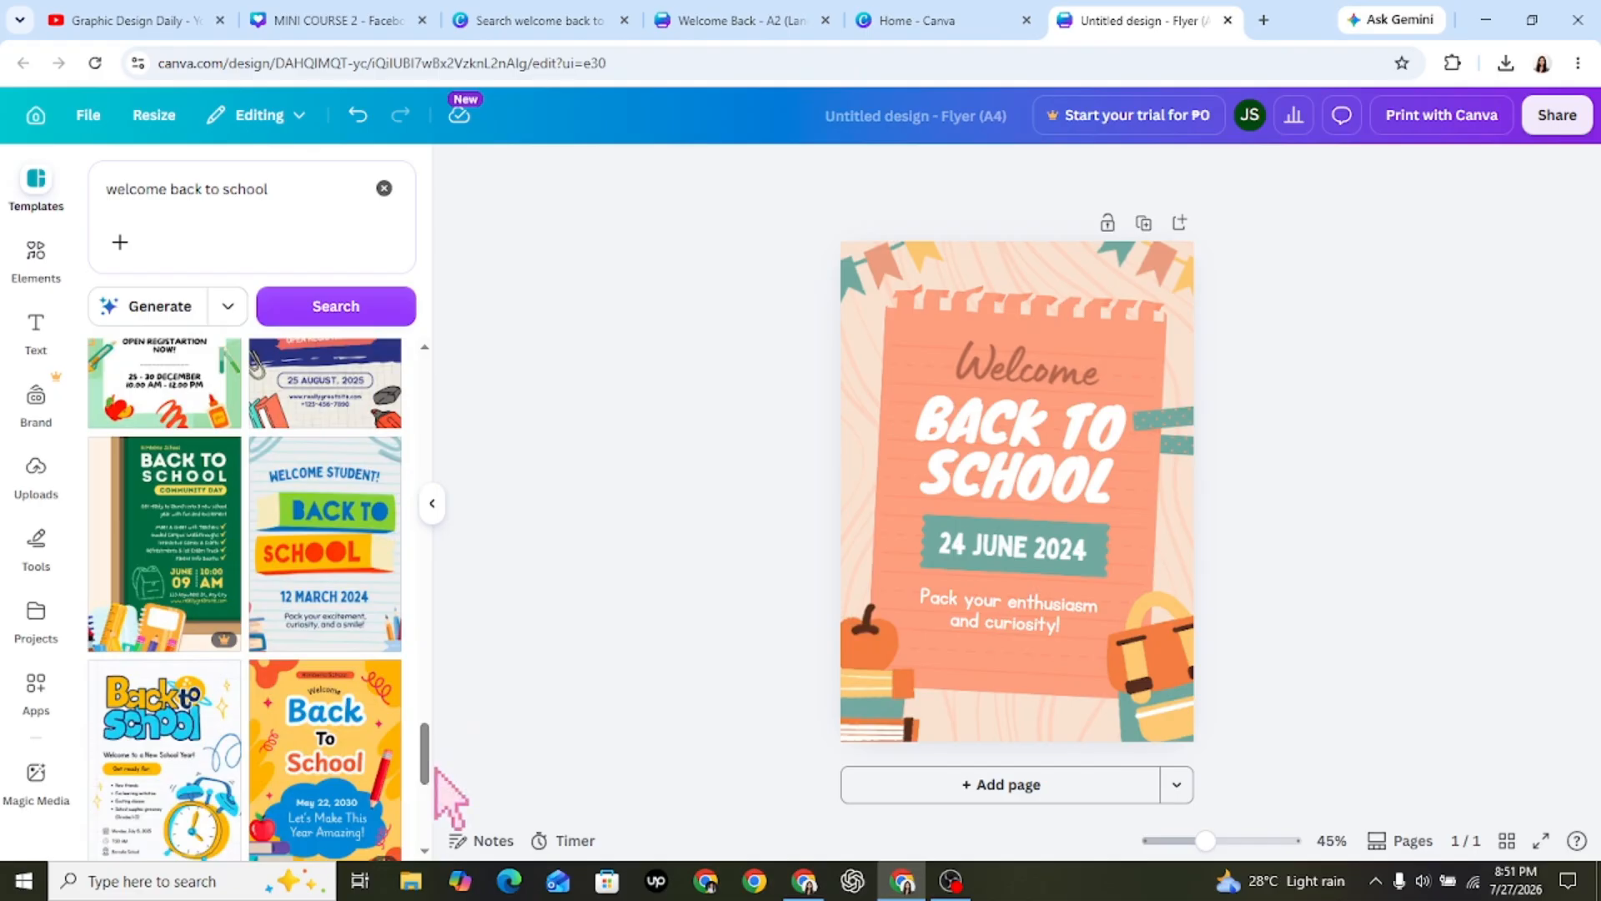
left_click(348, 557)
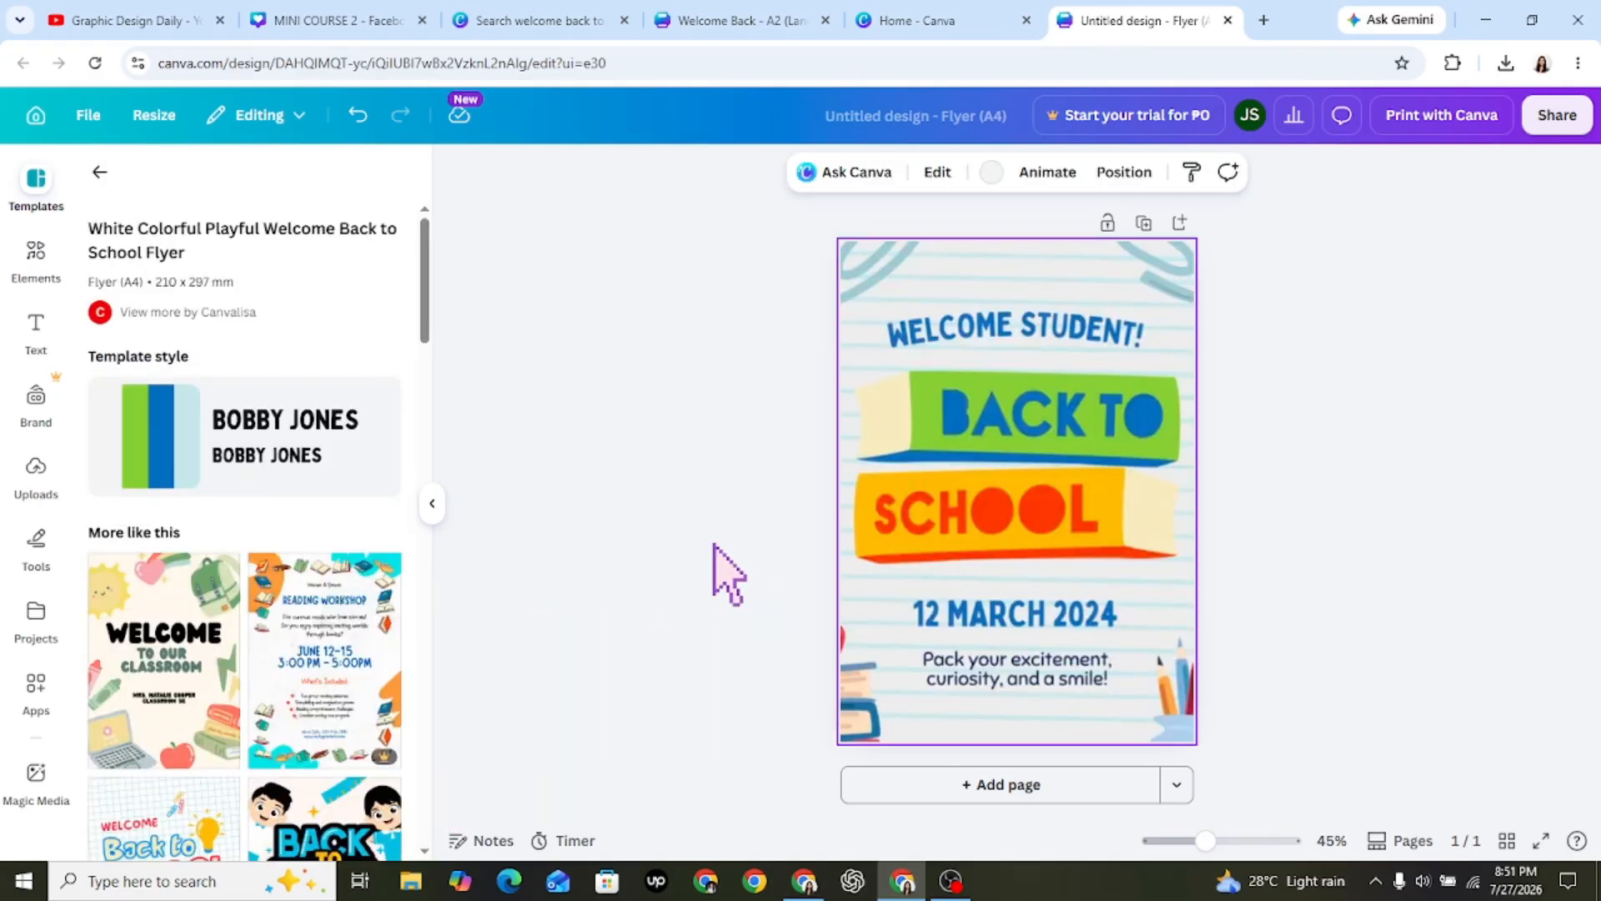
left_click(728, 575)
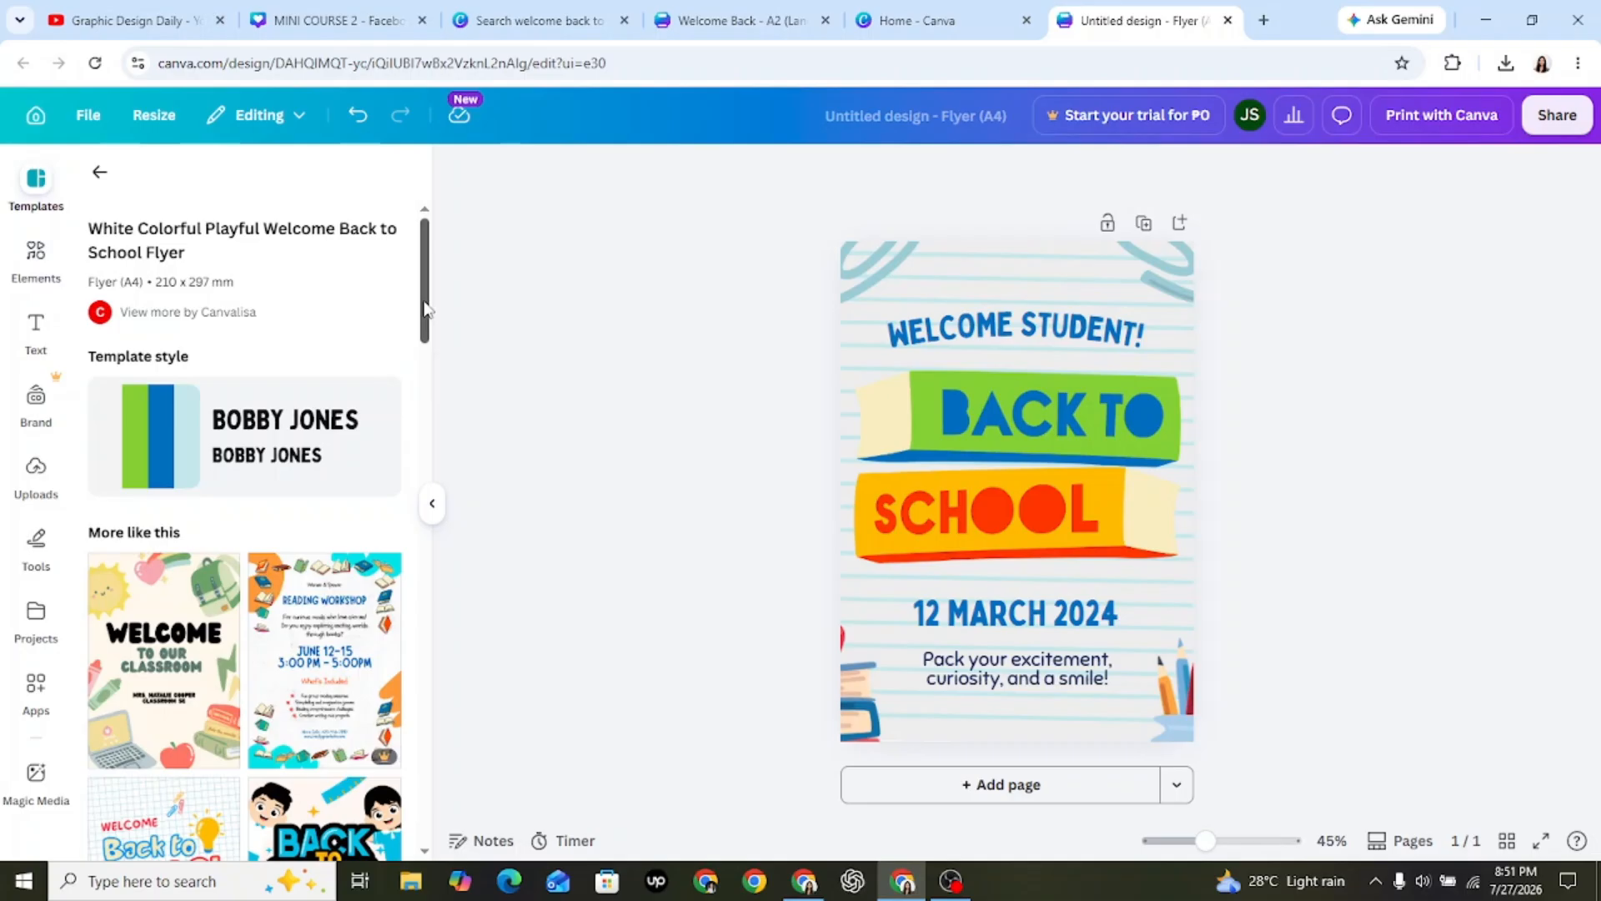
Look through the text styles and the uploaded images available for customizing the flyer.
scroll(424, 309, "down", 3)
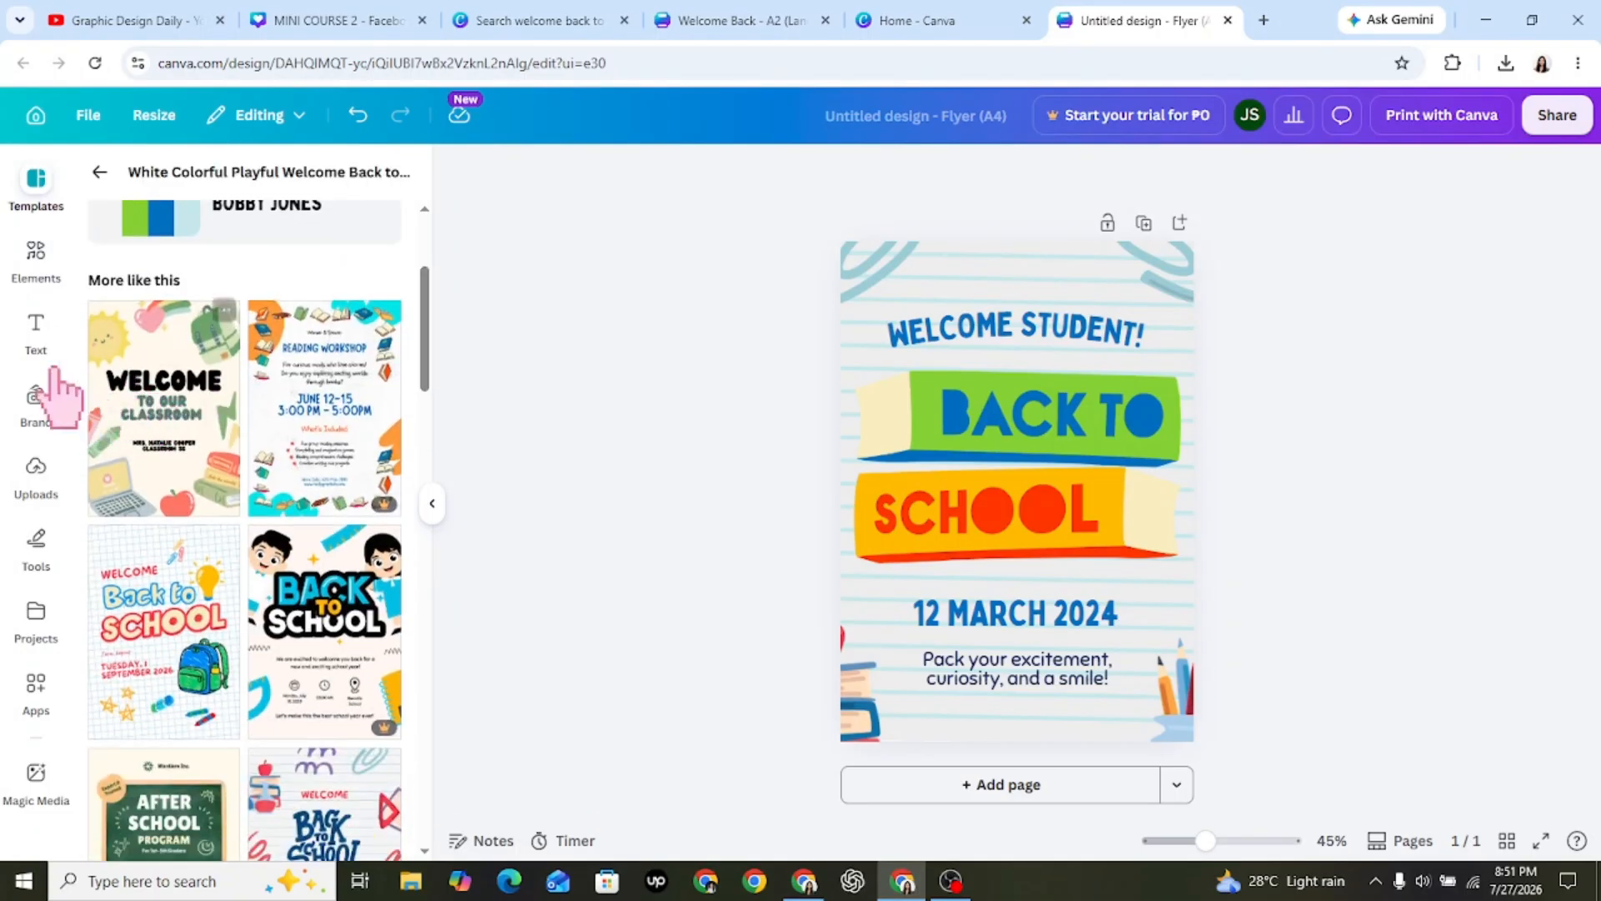
left_click(39, 334)
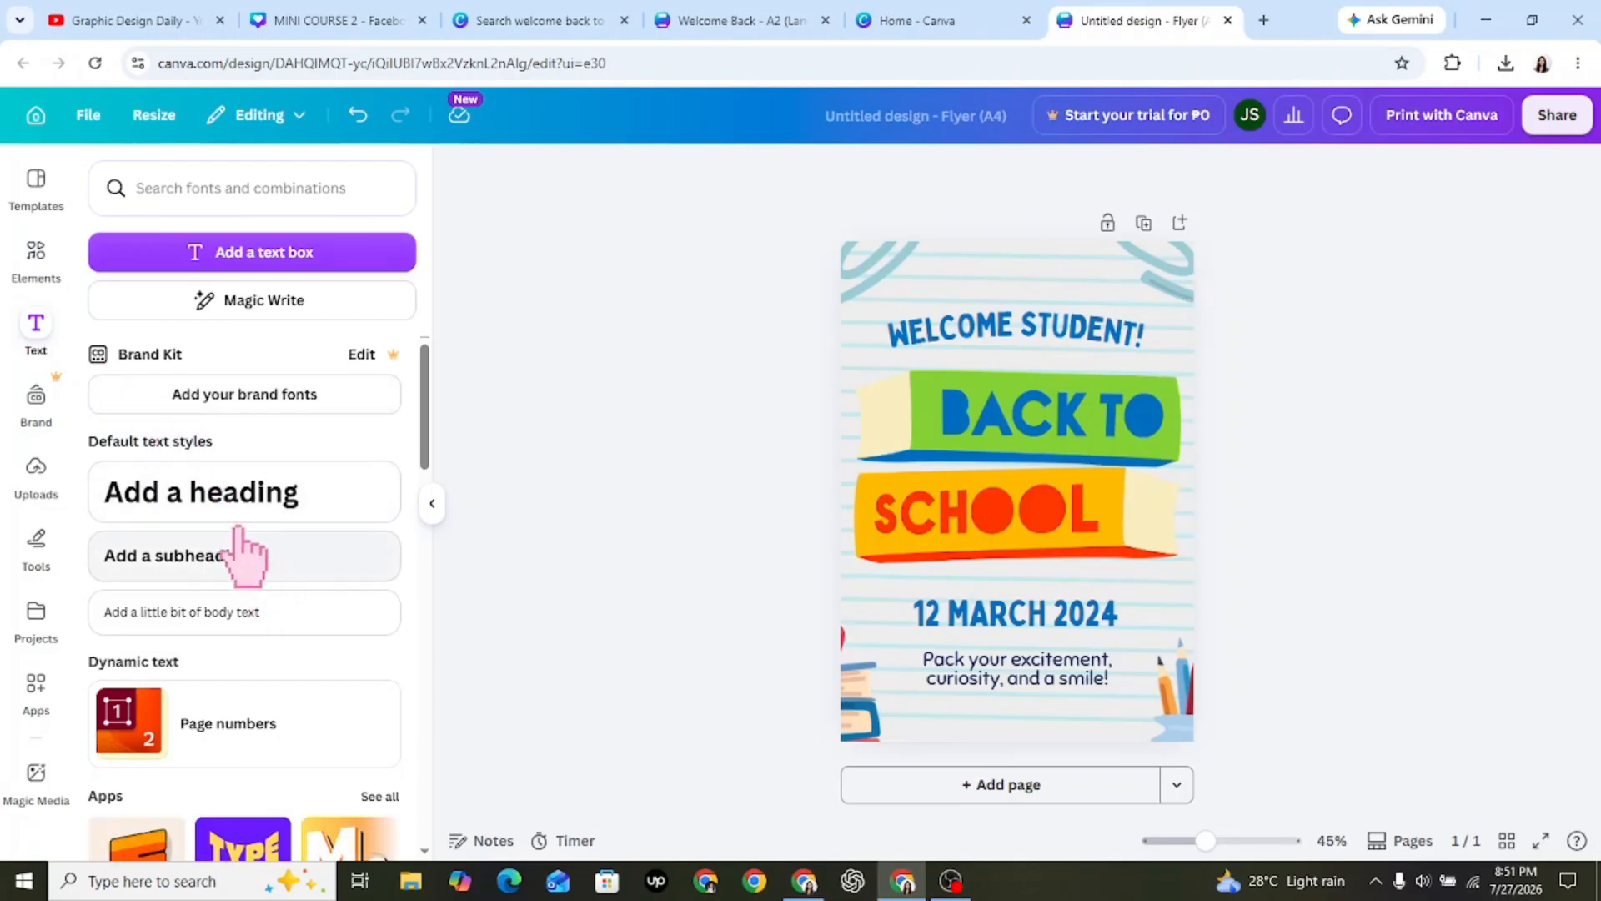
left_click(36, 468)
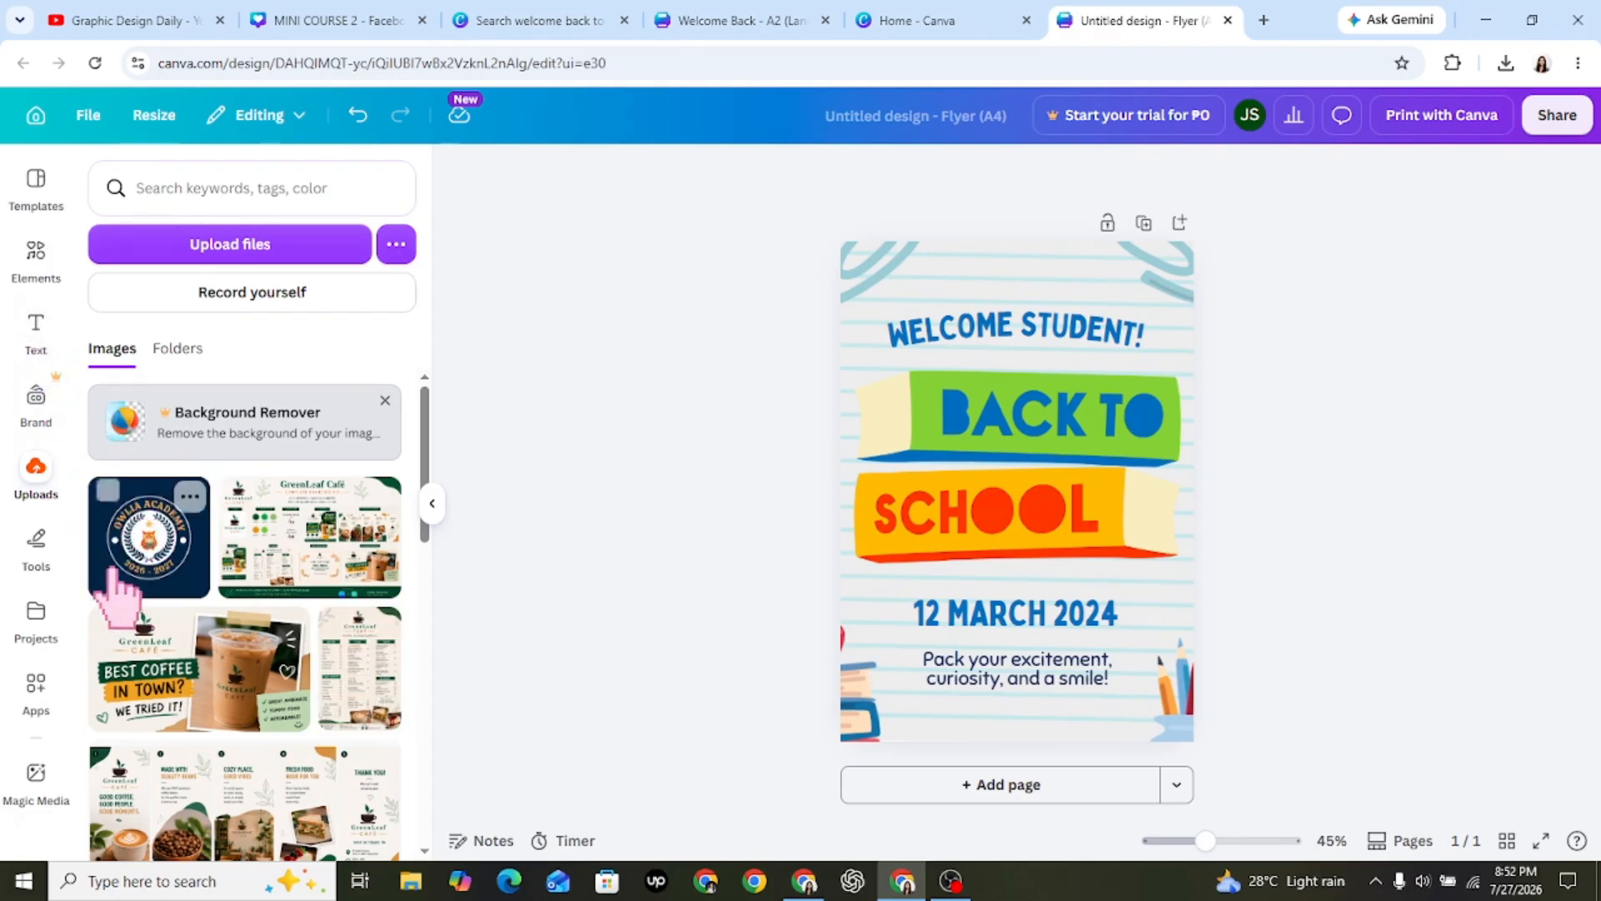
Add a circular frame from the basic frame shapes to the flyer page.
left_click(40, 251)
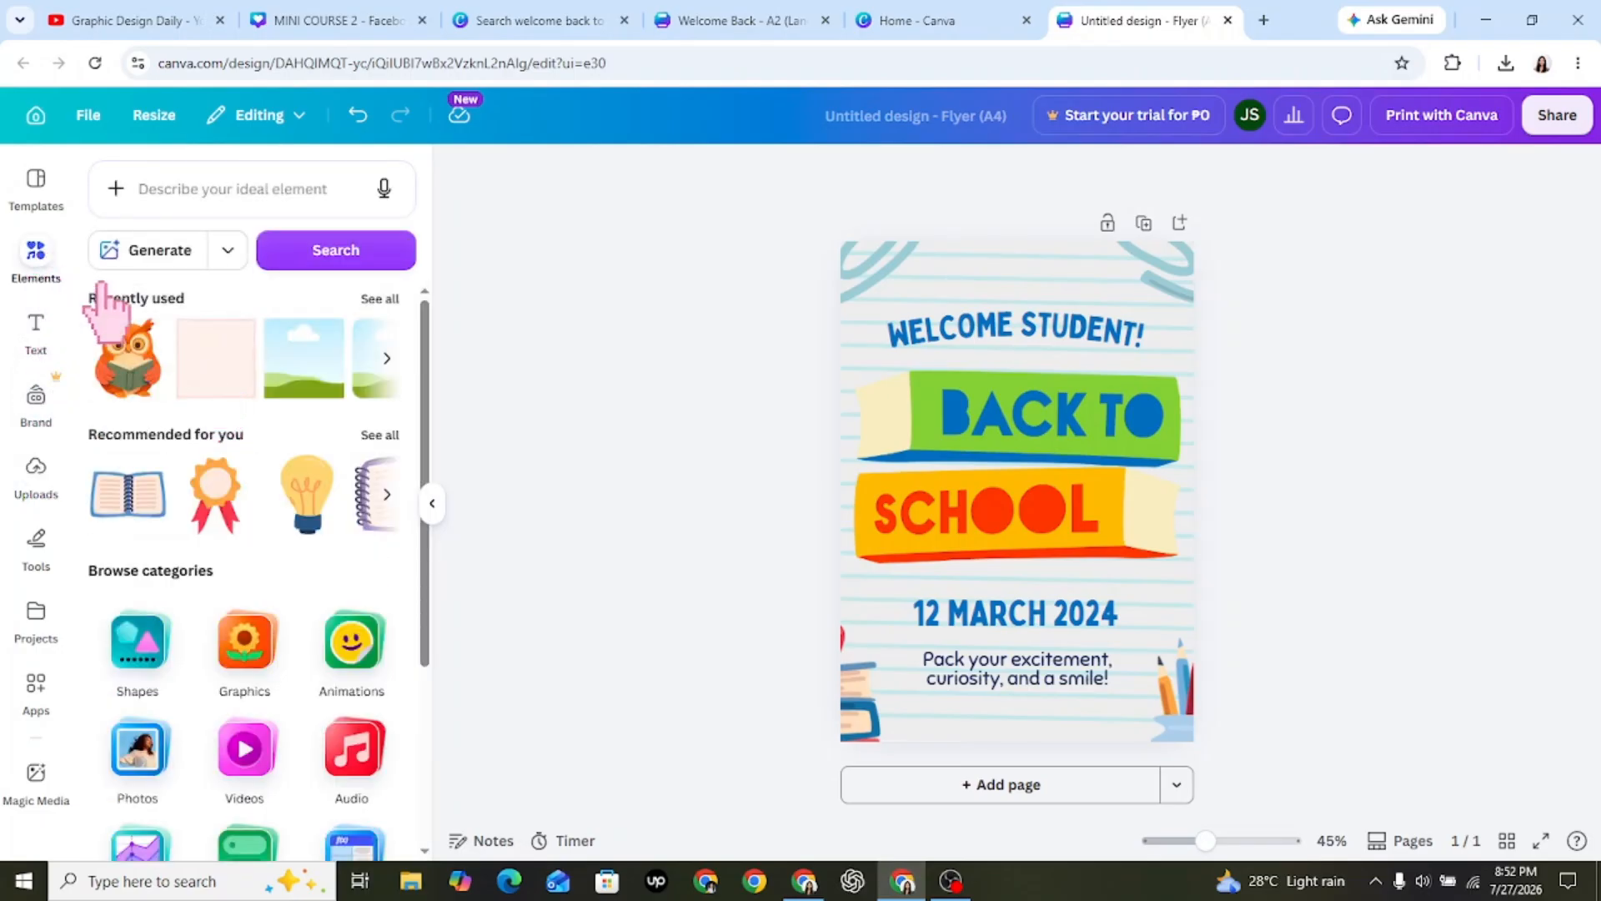
scroll(401, 501, "down", 4)
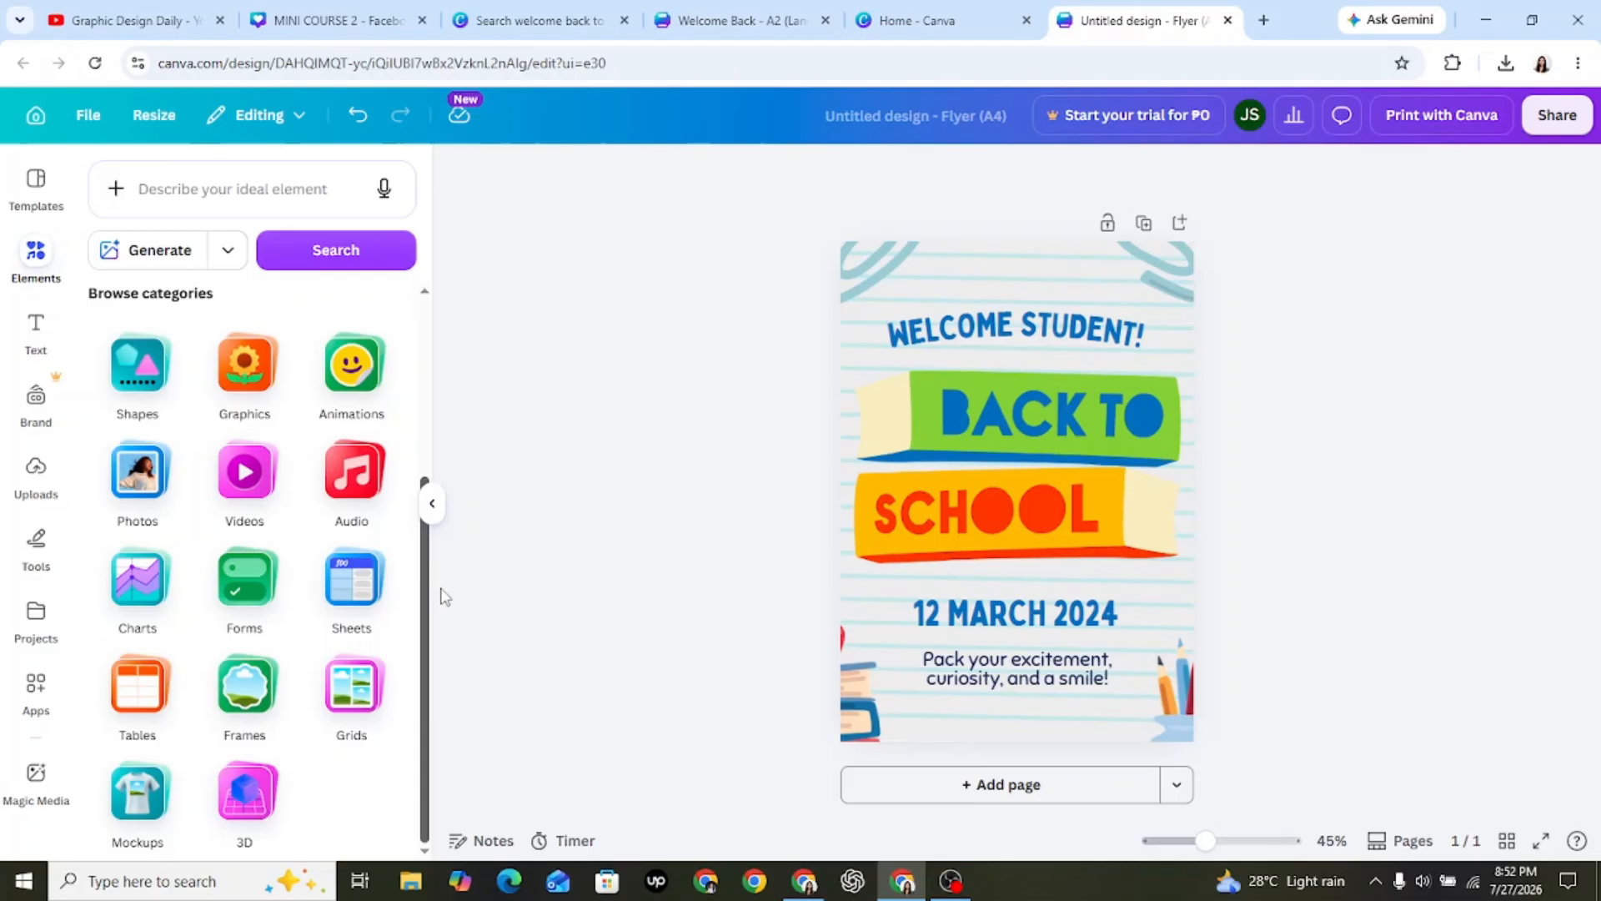
left_click(268, 724)
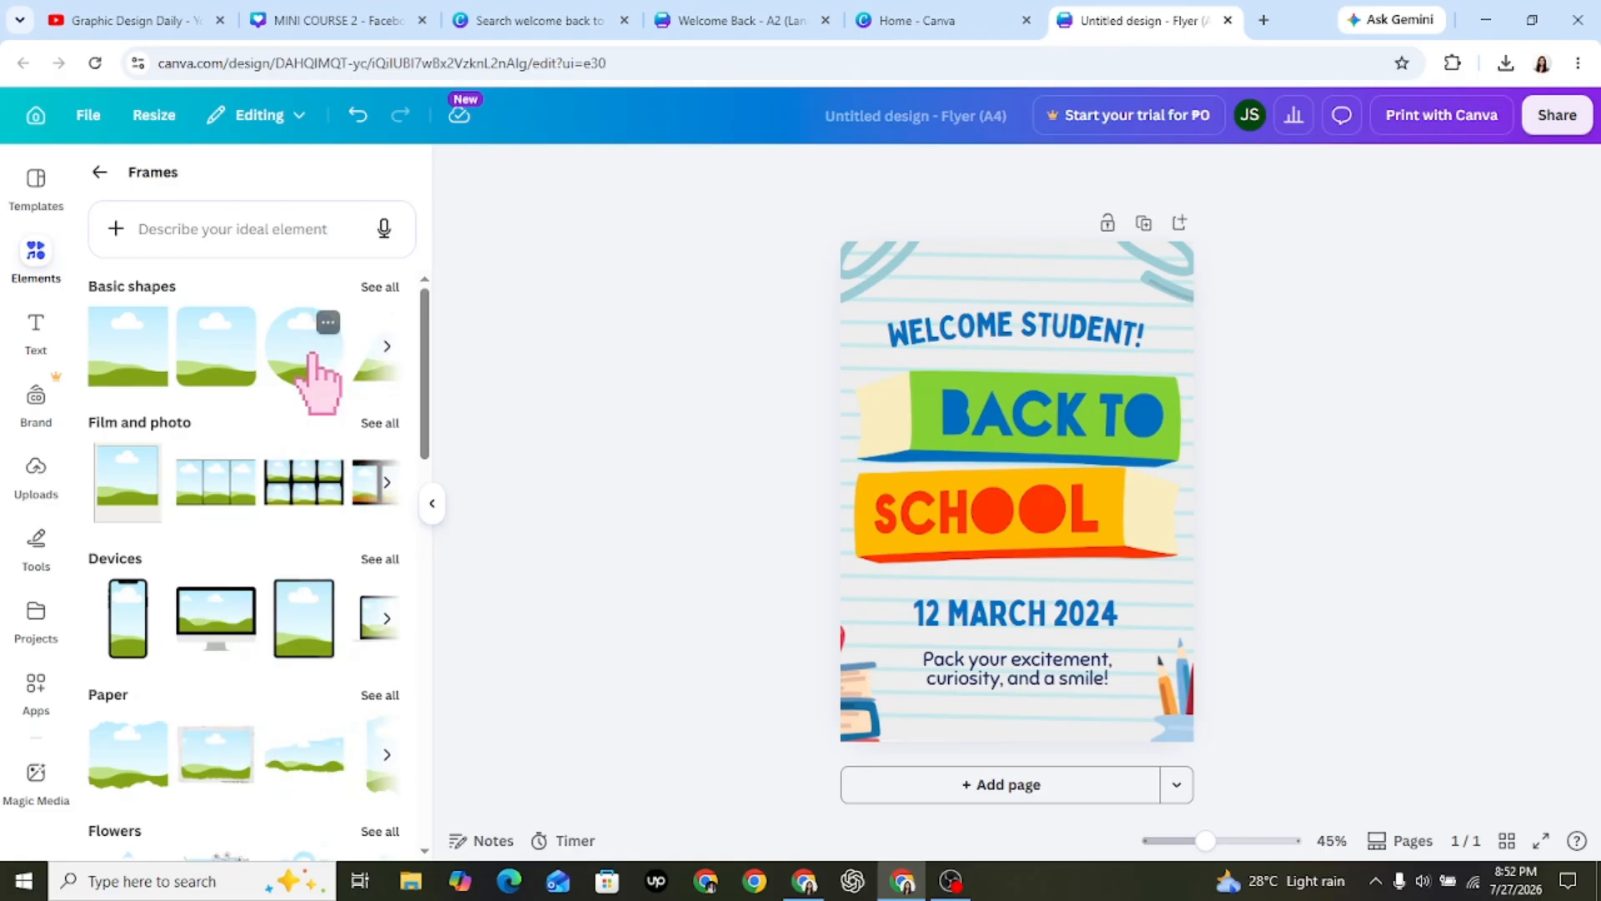
left_click(310, 357)
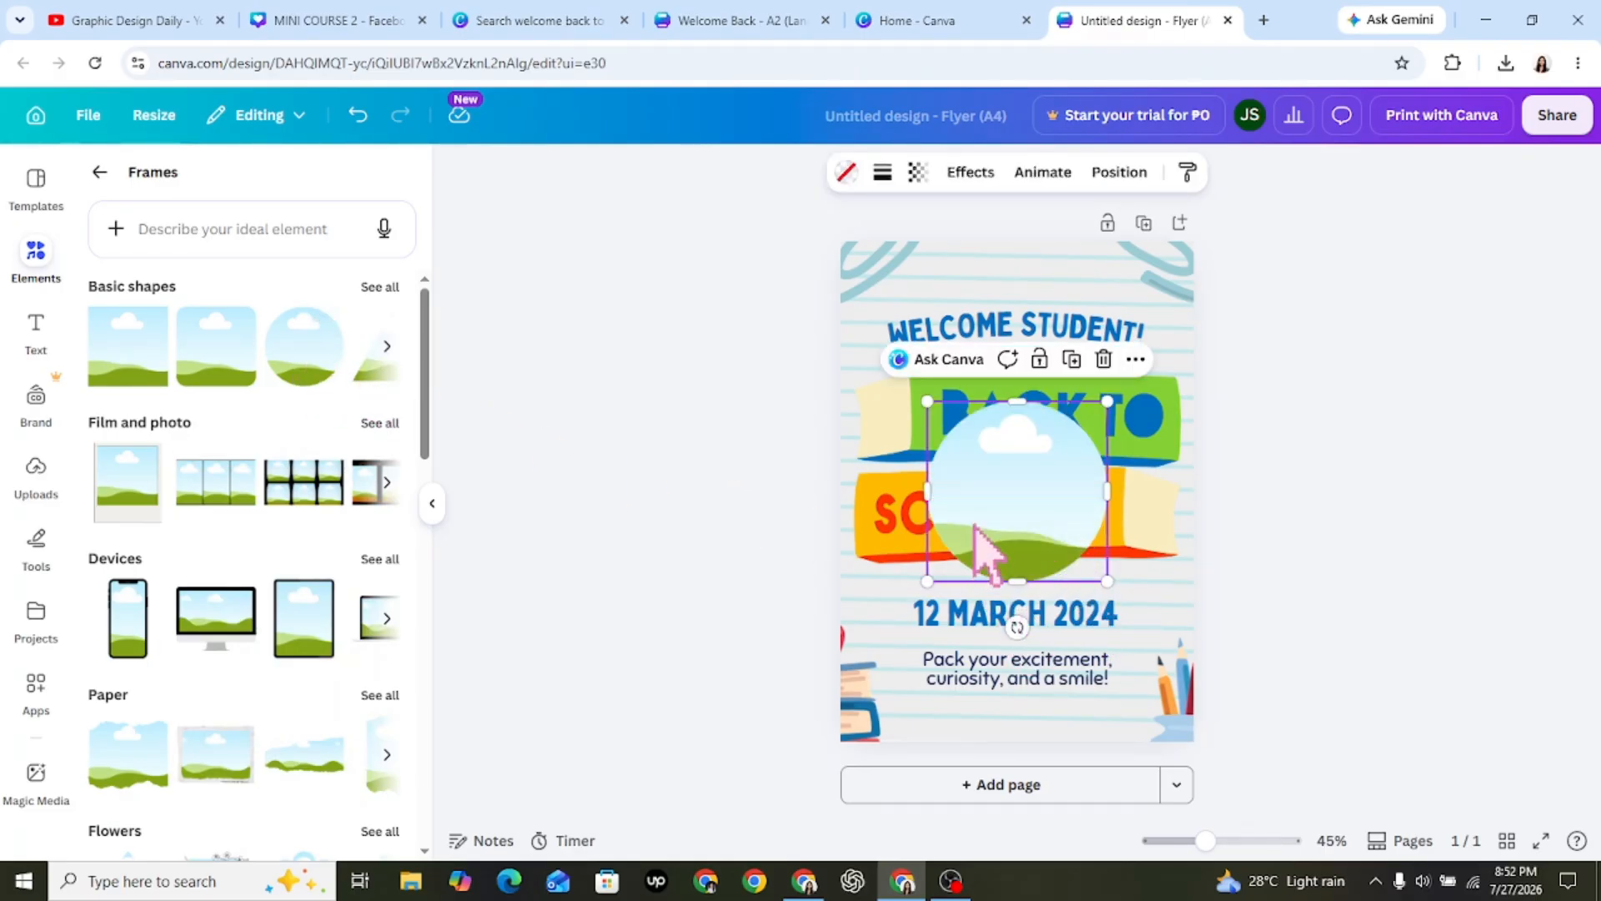
Delete the circular frame from the middle of the flyer.
key("Delete")
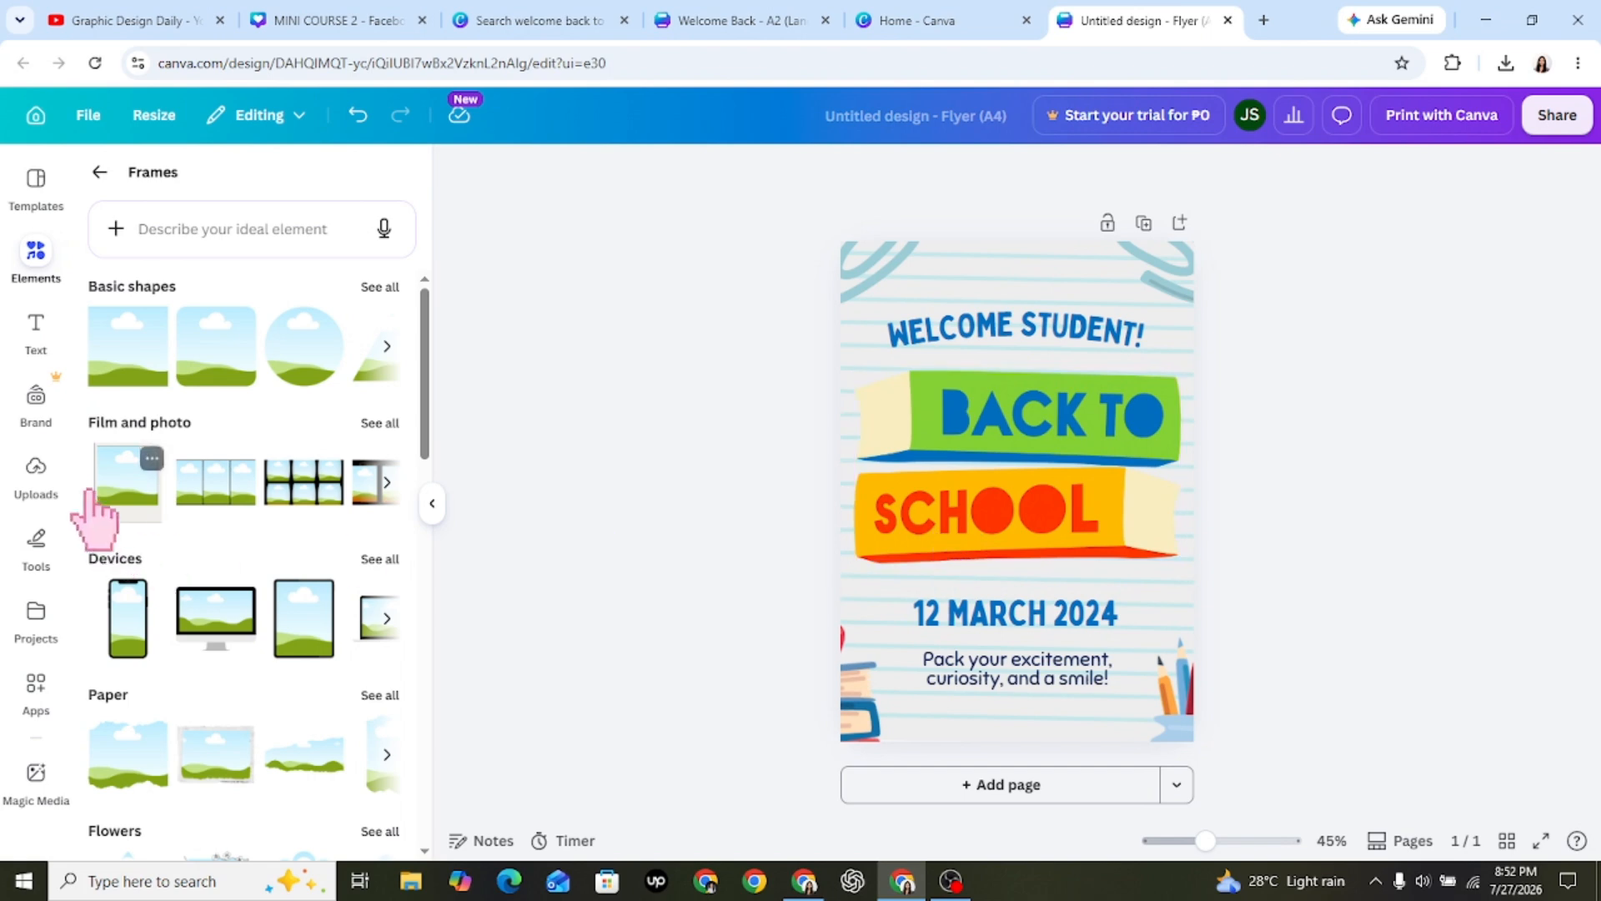
Try the uploaded Owlia Academy logo as a small image above the flyer's heading, and delete it.
left_click(36, 467)
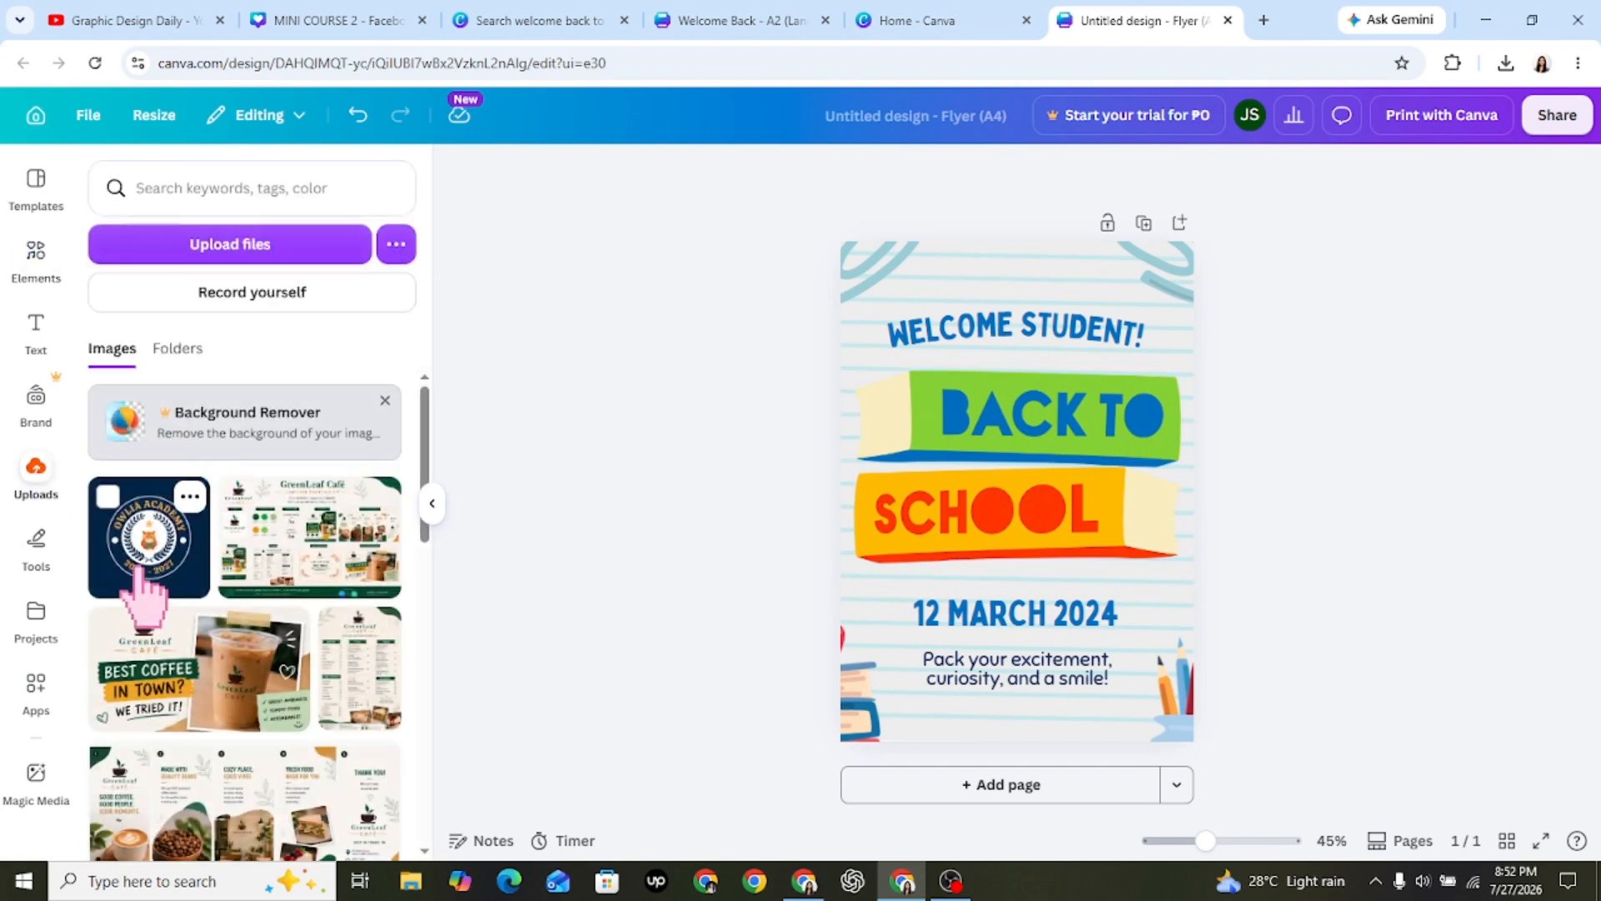
left_click_drag(146, 575, 1084, 576)
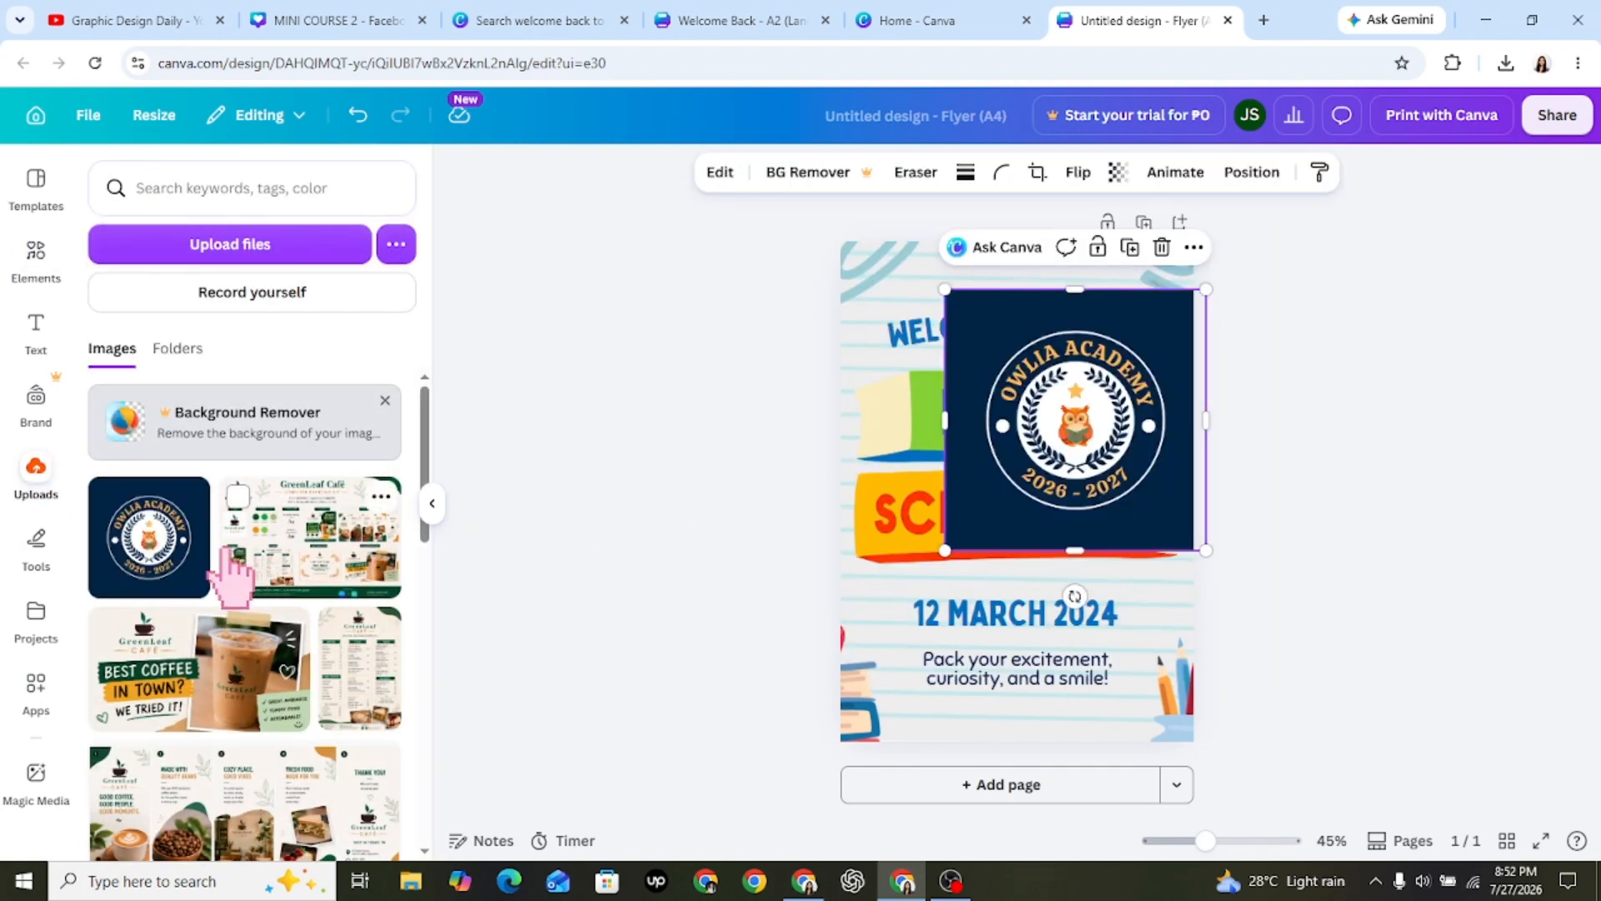
left_click_drag(1207, 551, 1037, 402)
left_click_drag(1008, 346, 1034, 312)
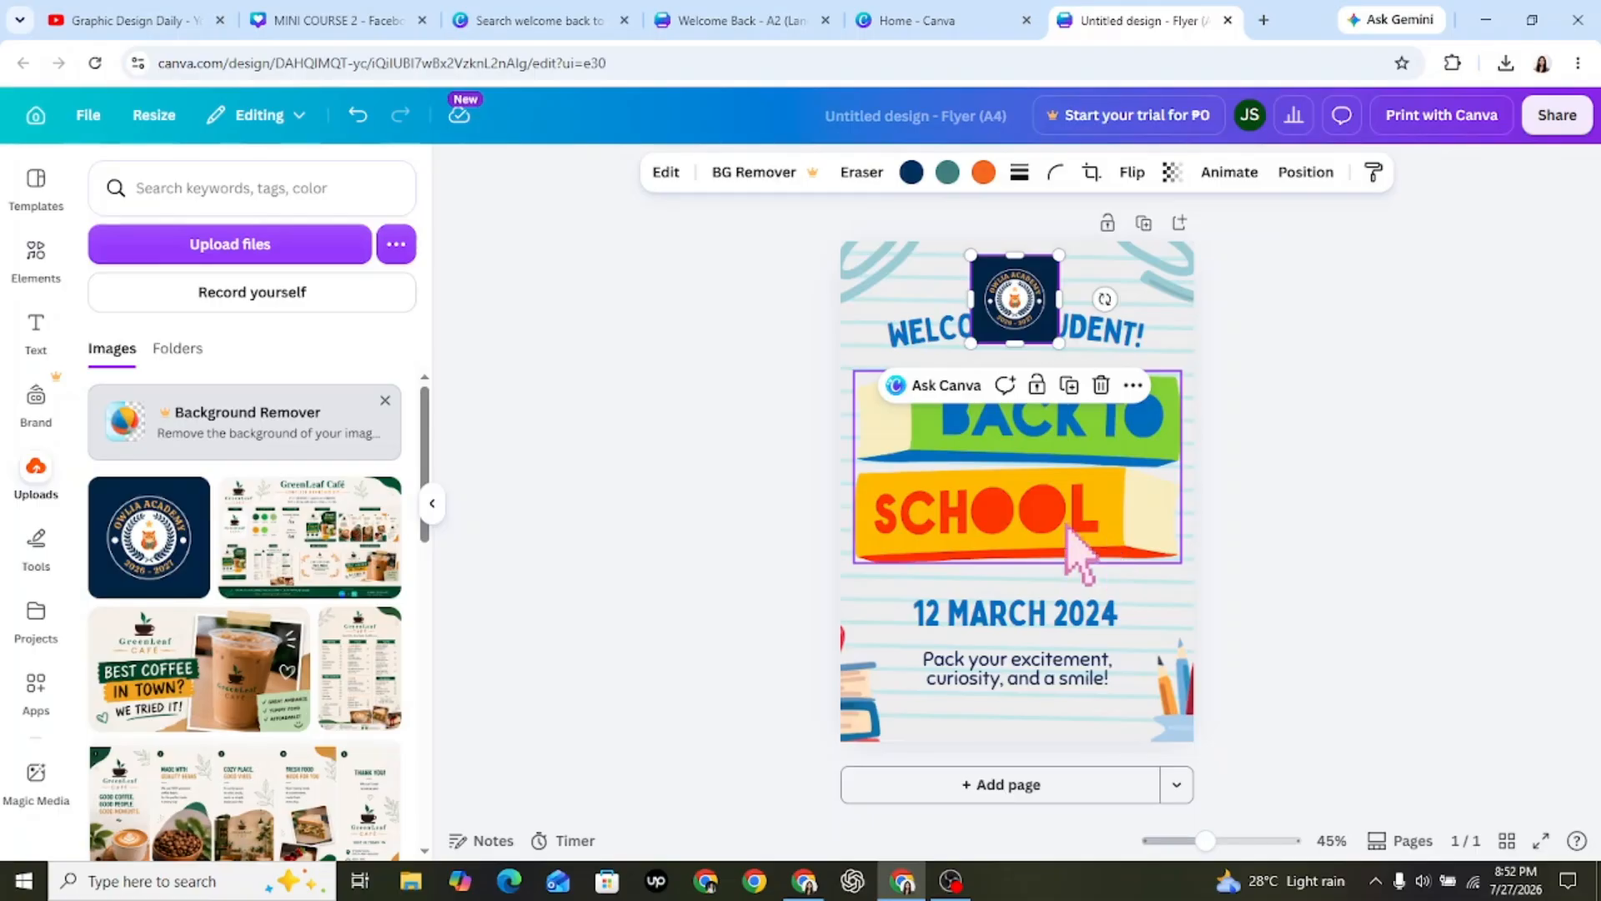
key("Delete")
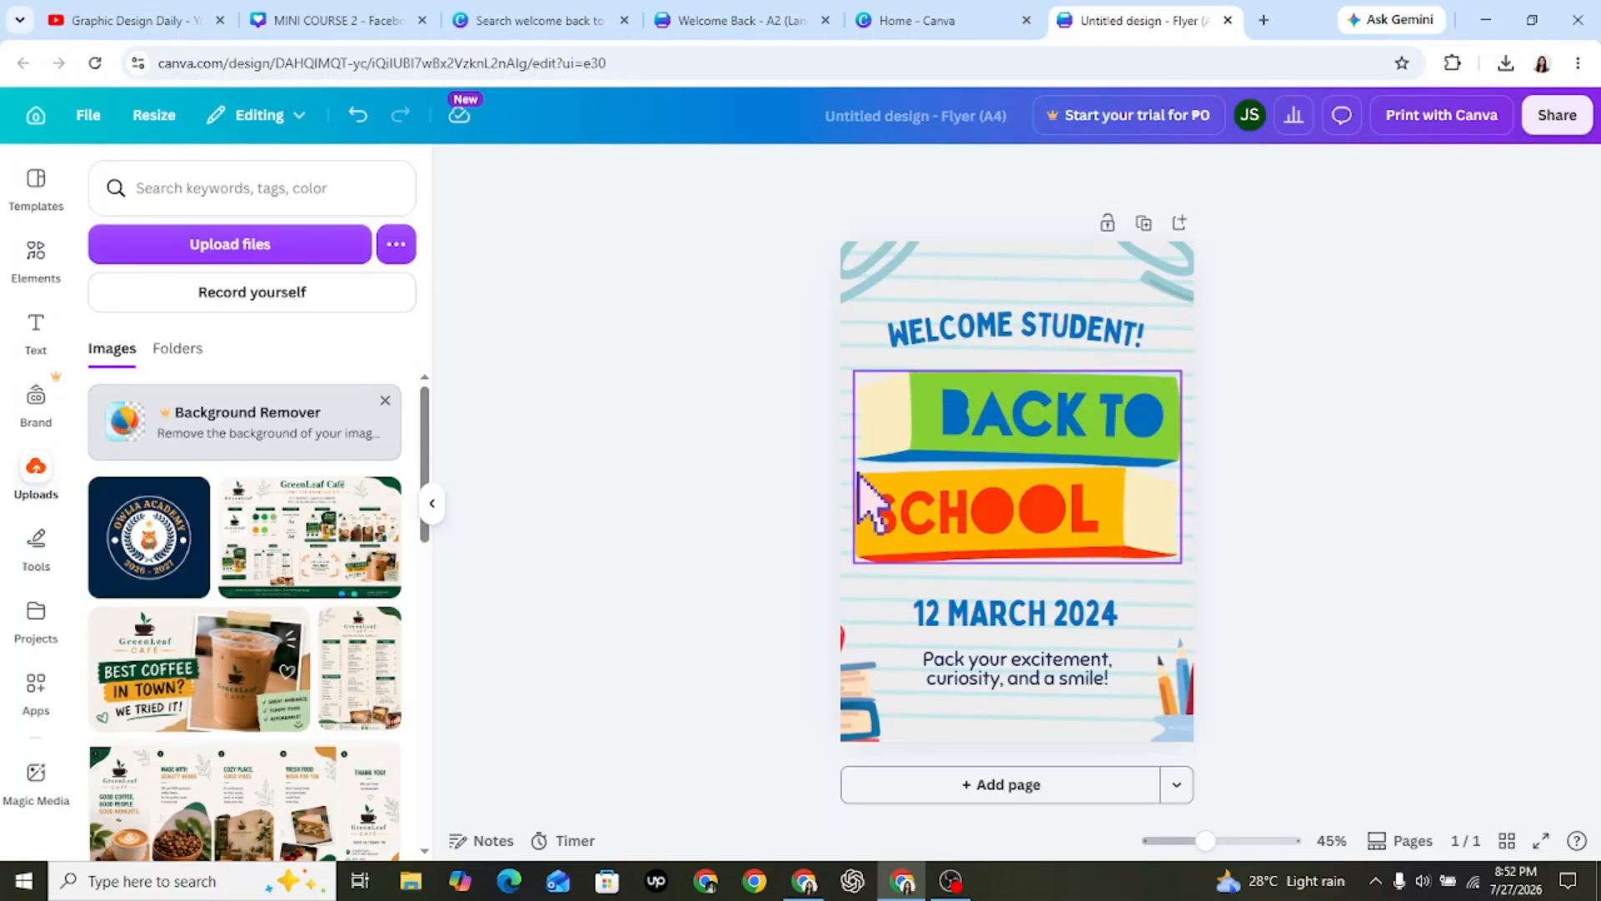
Add a subheading reading "OWLIA ACADEMY" and place it centered above the "WELCOME STUDENT!" heading.
left_click(32, 263)
left_click(35, 325)
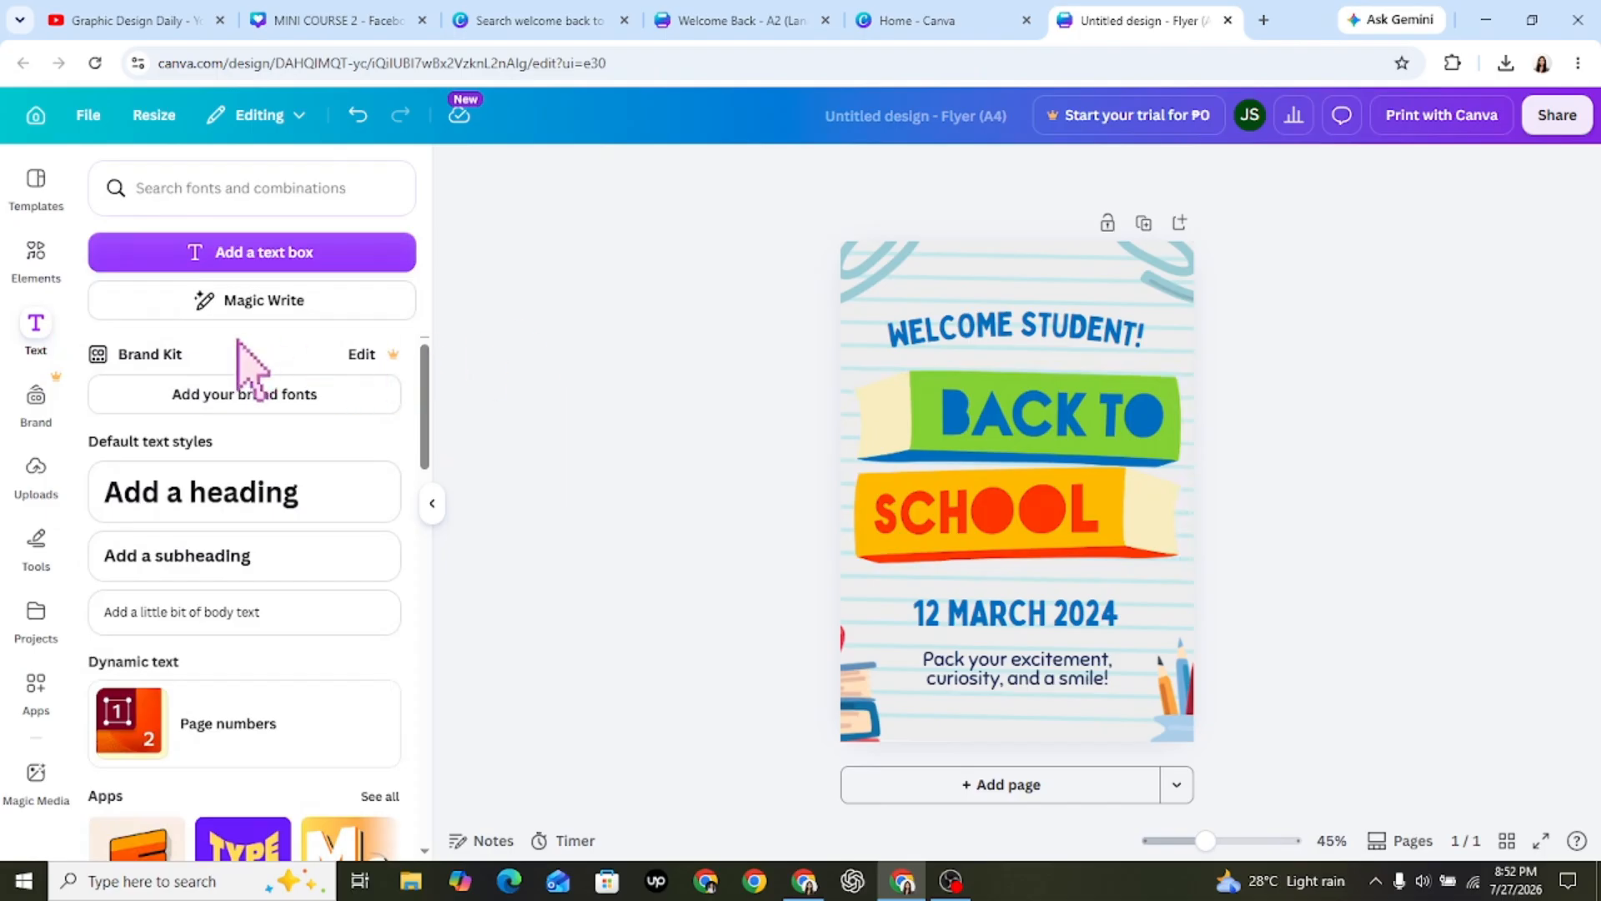
left_click(255, 559)
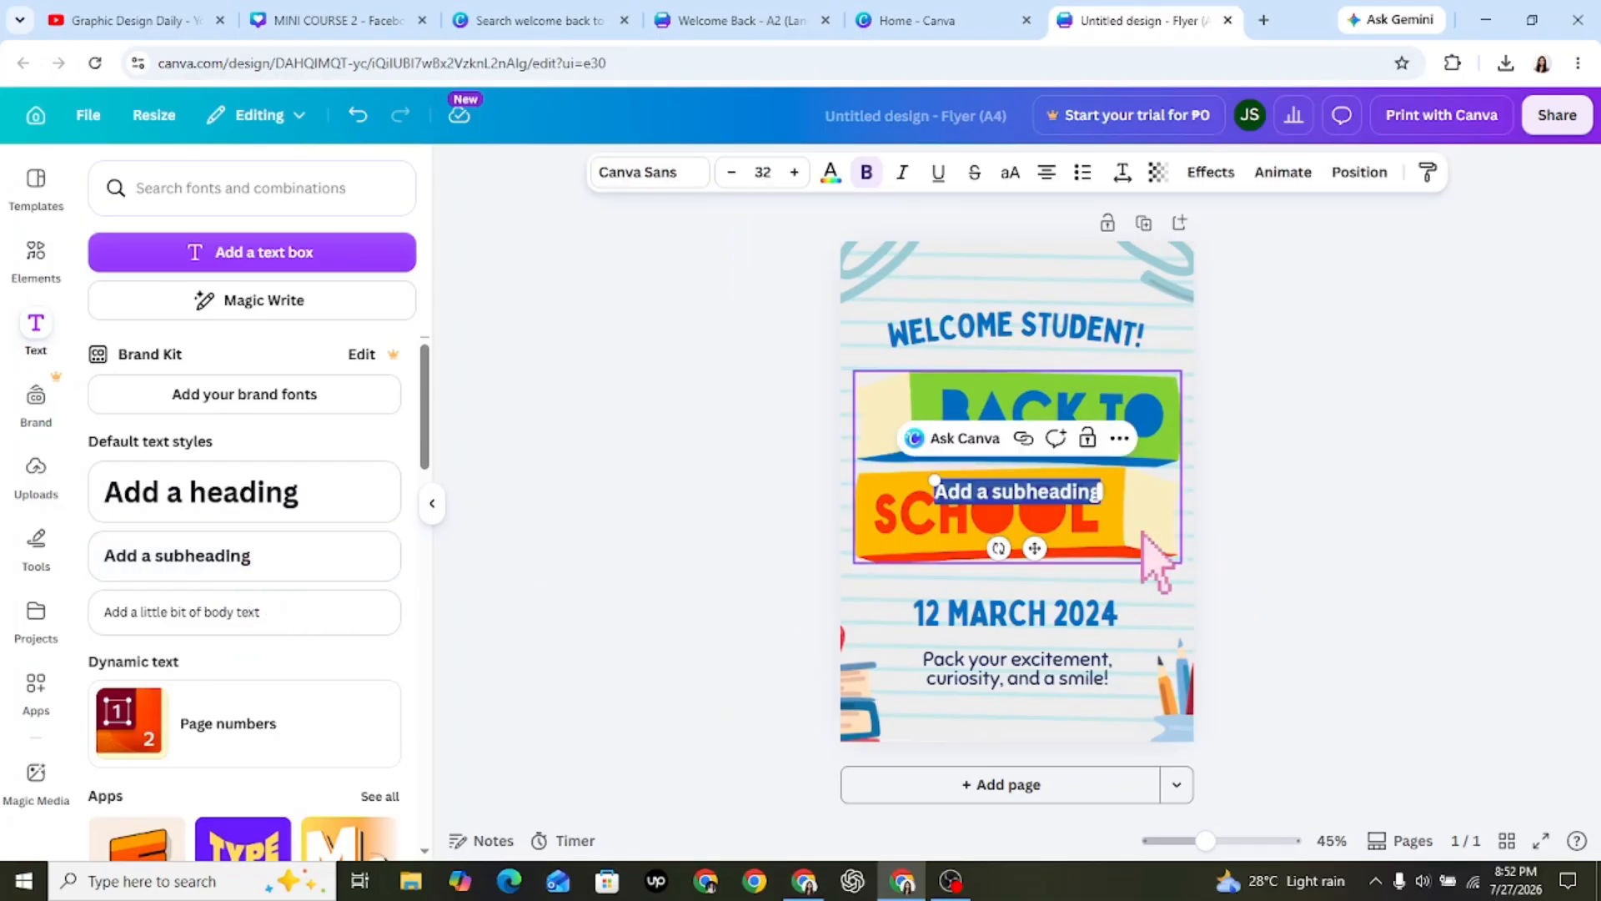
type("W")
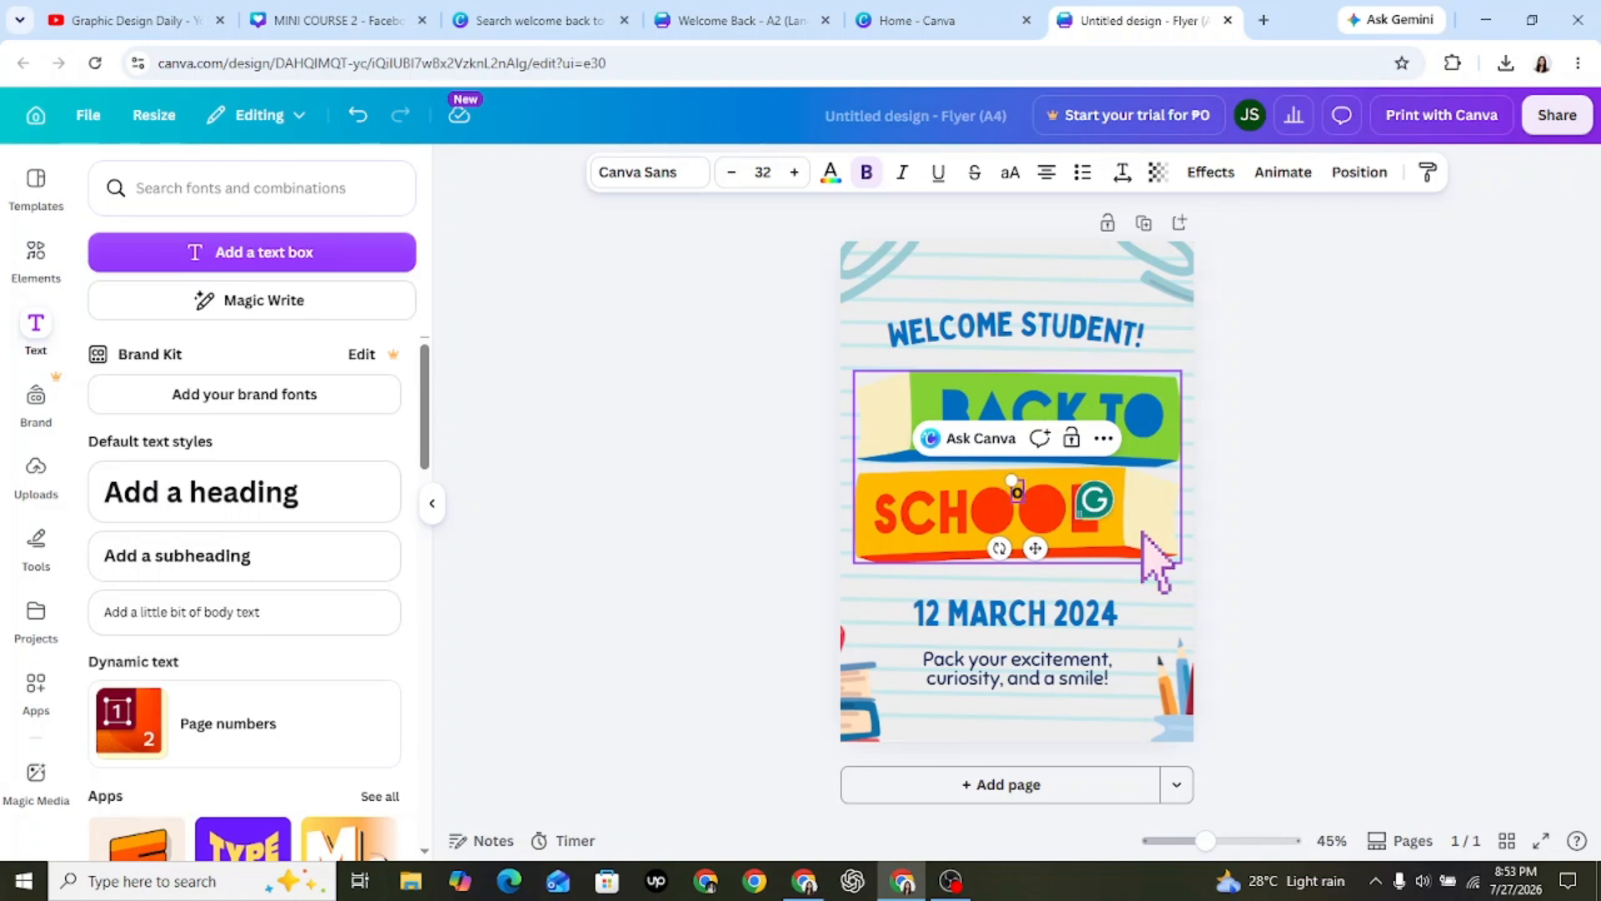
type("OWLIA")
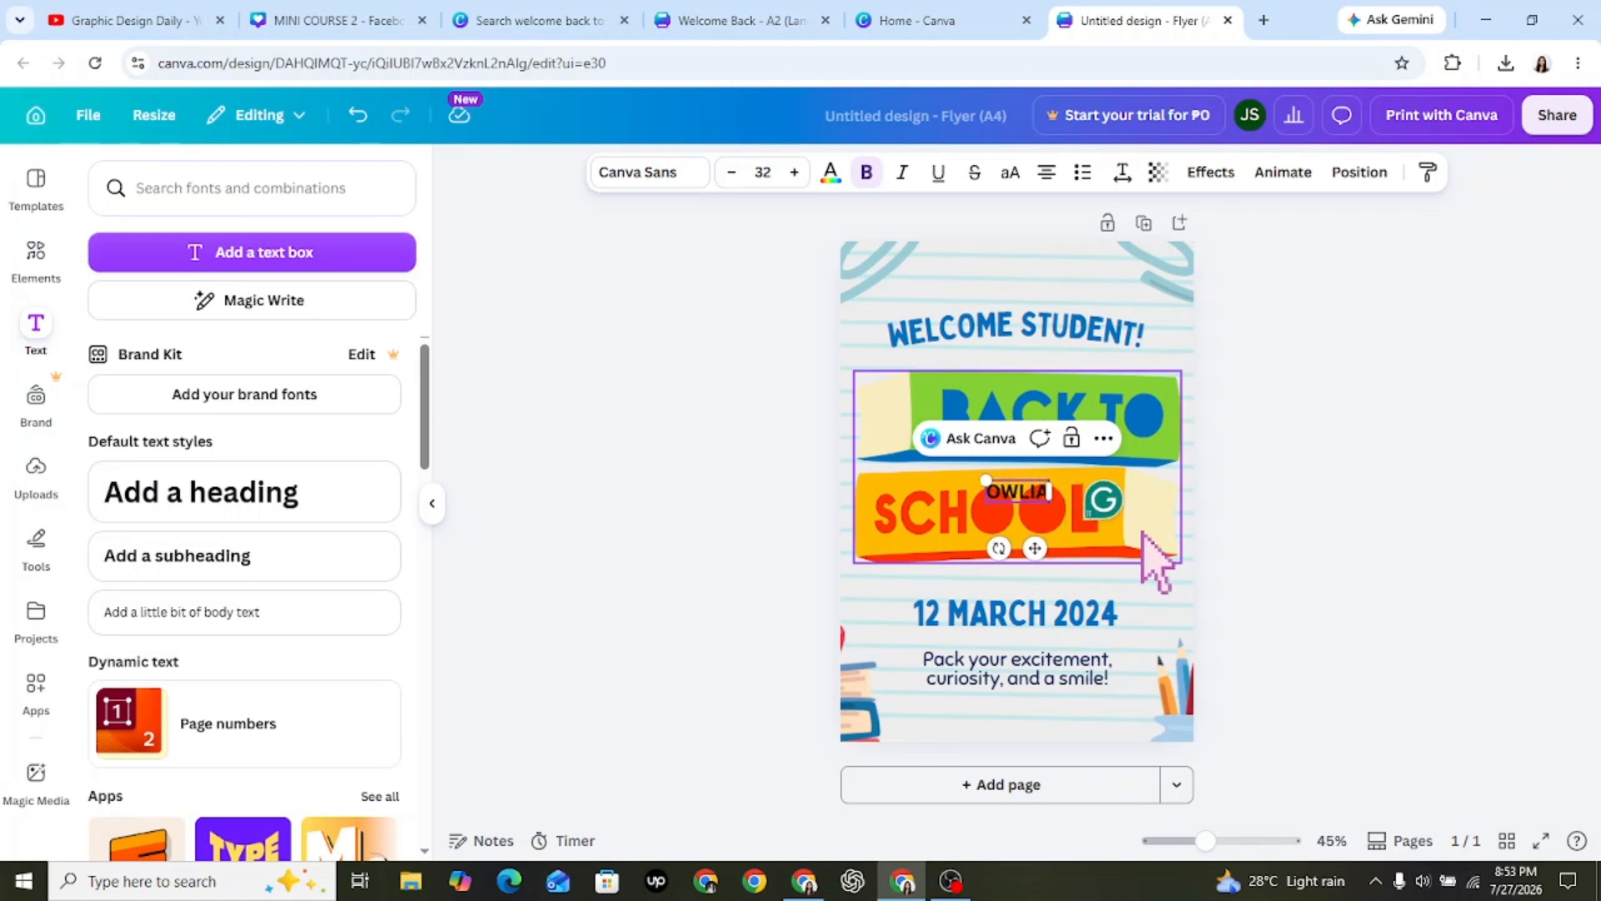
type(" ACADEMY")
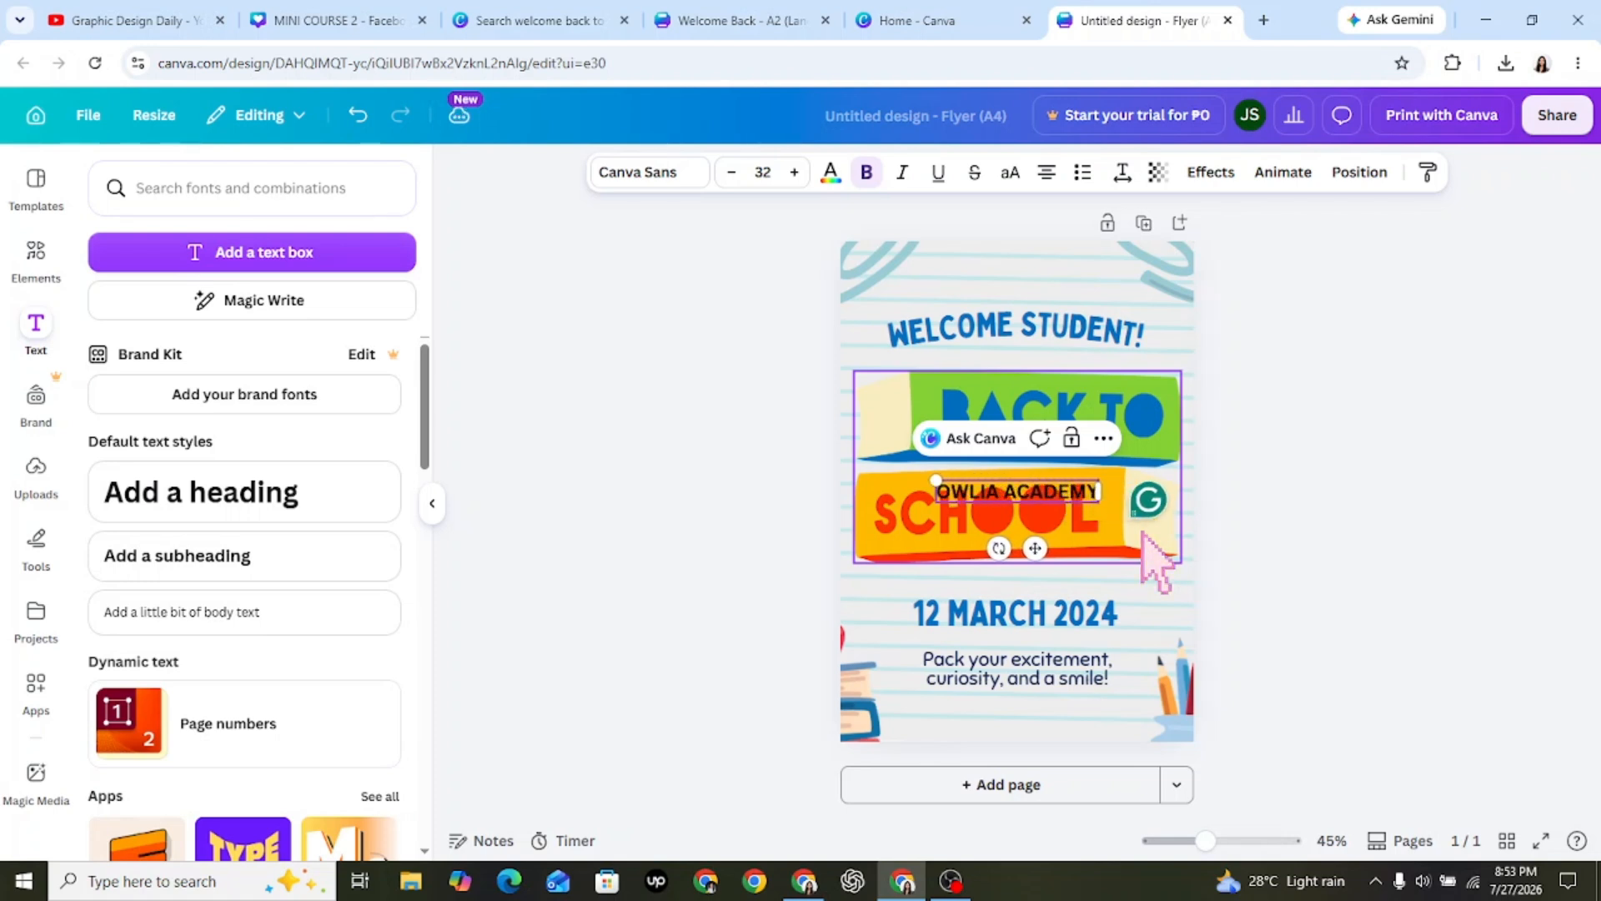
left_click(634, 484)
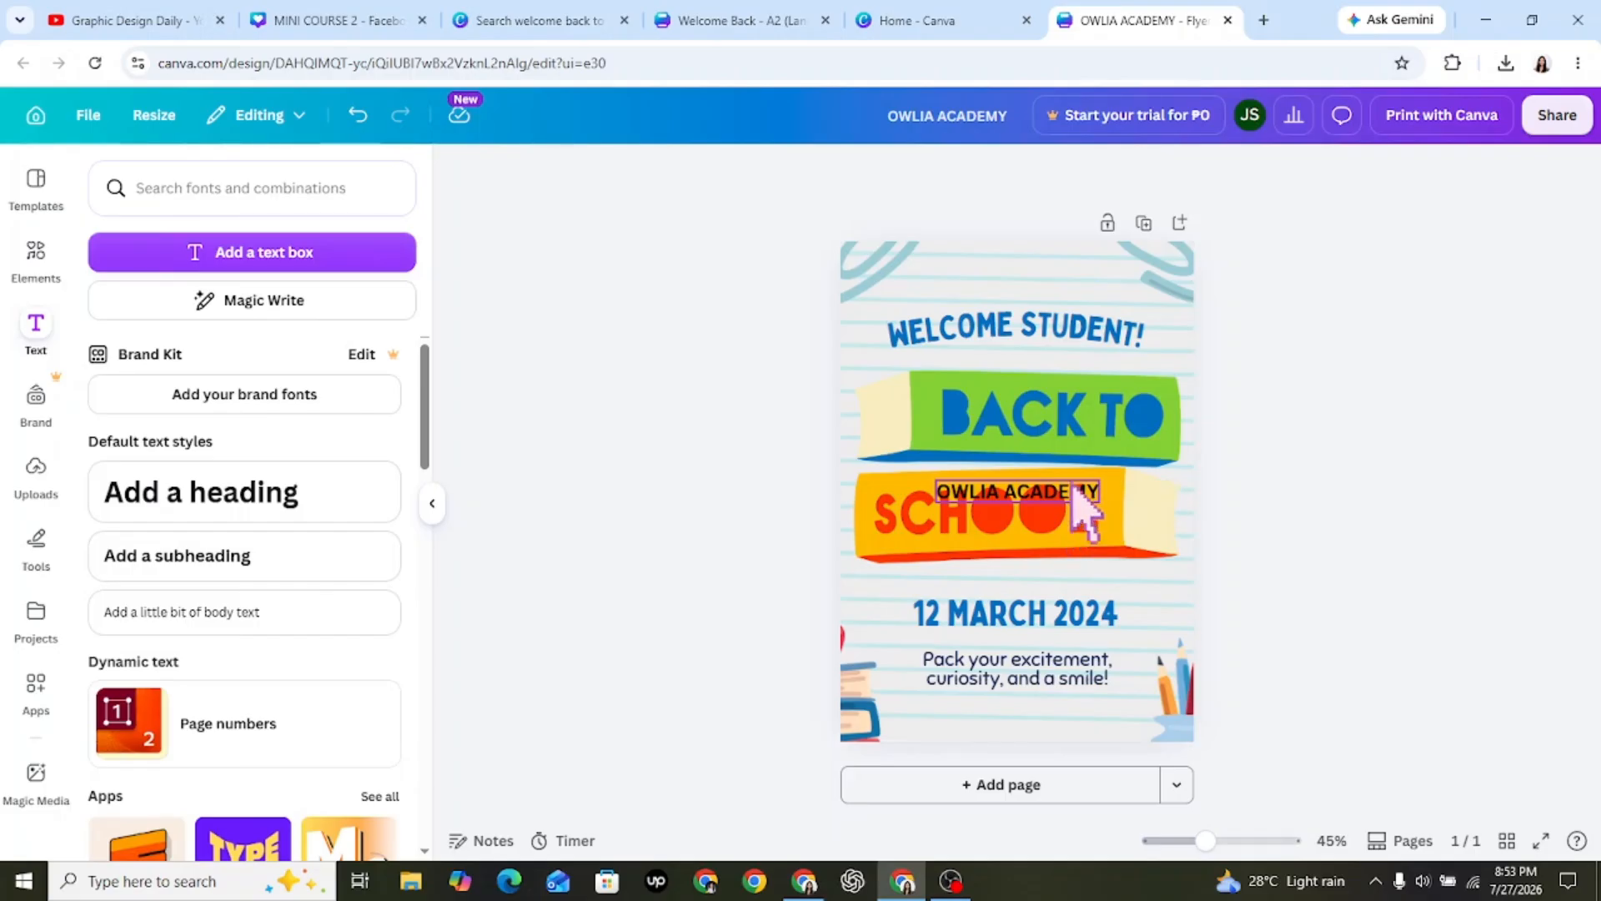
left_click_drag(1079, 501, 1075, 279)
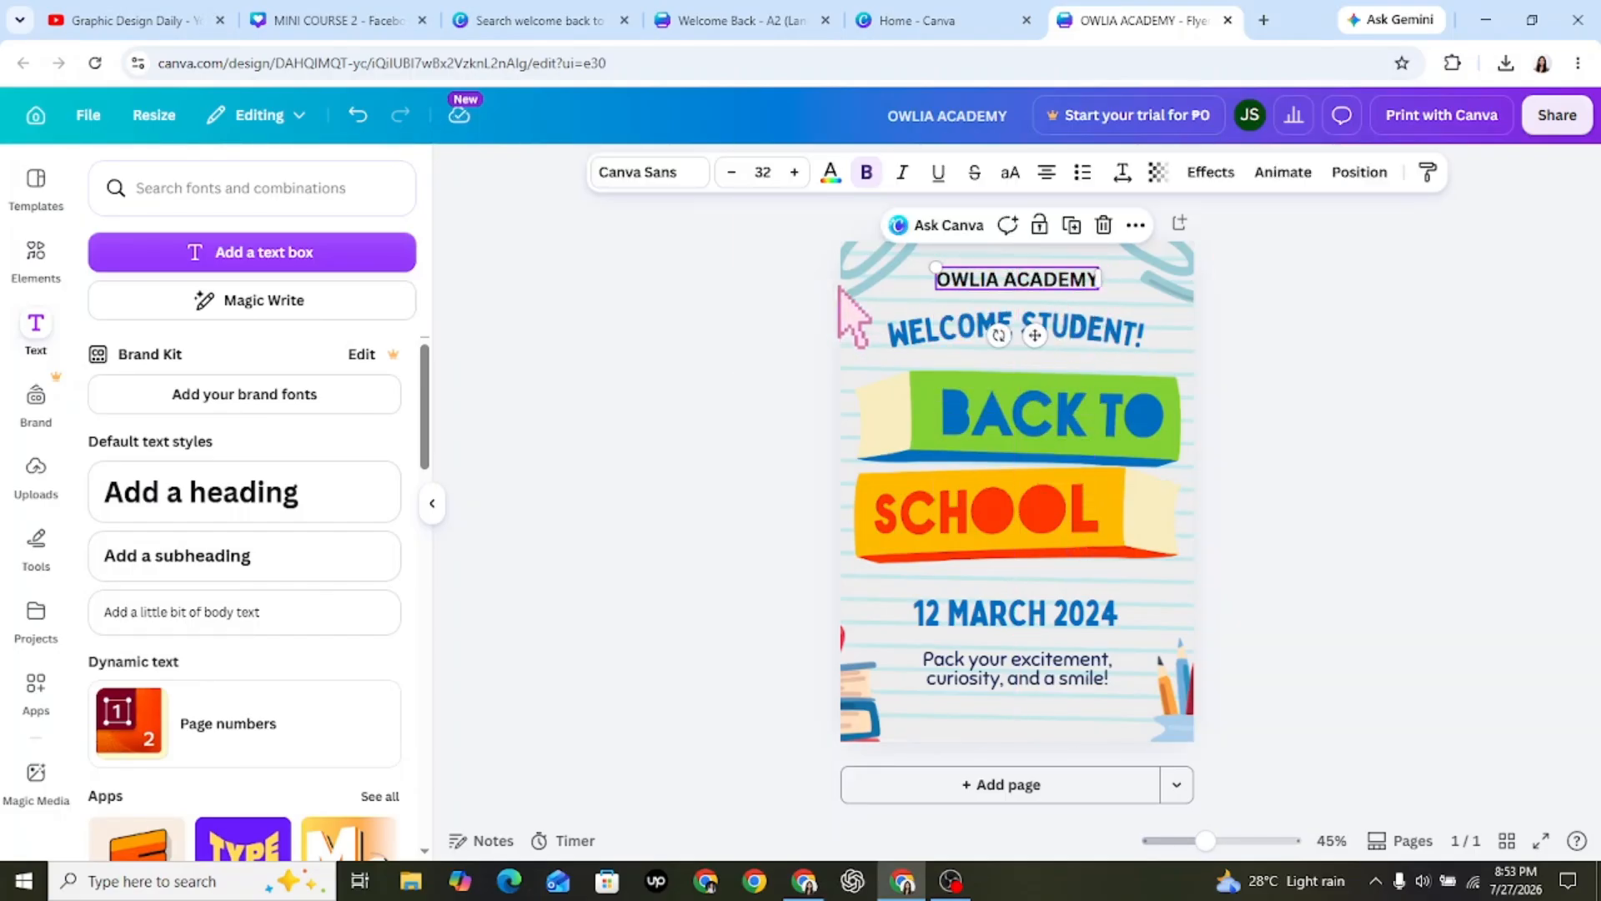
left_click(724, 350)
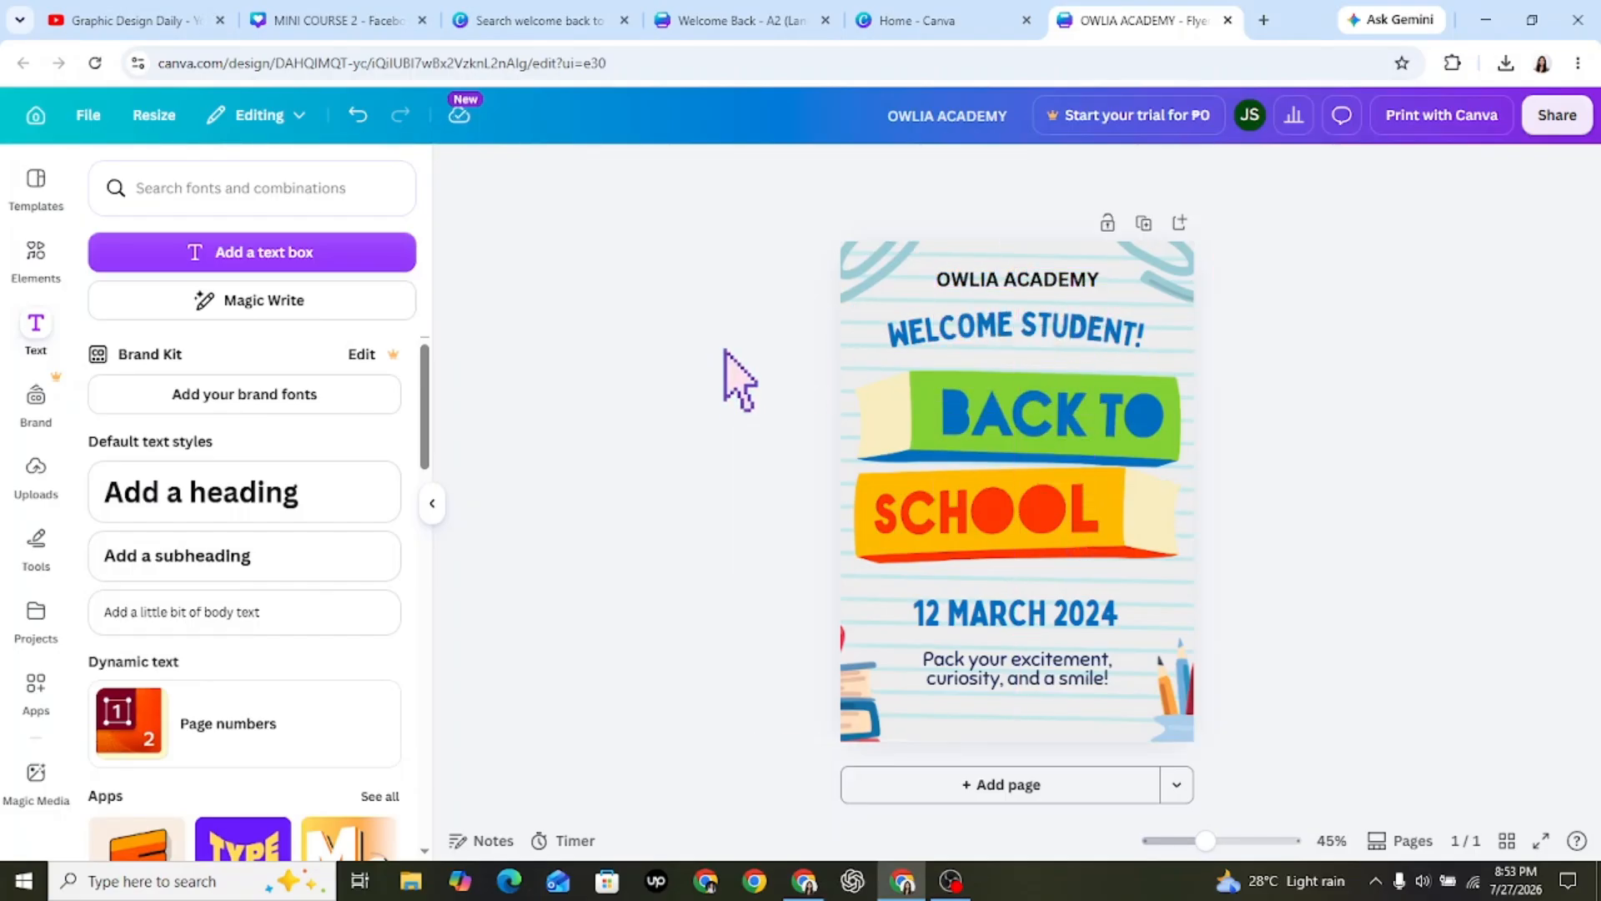
Color the word "OWLIA" in the school name with the flyer's dark navy blue.
left_click(990, 279)
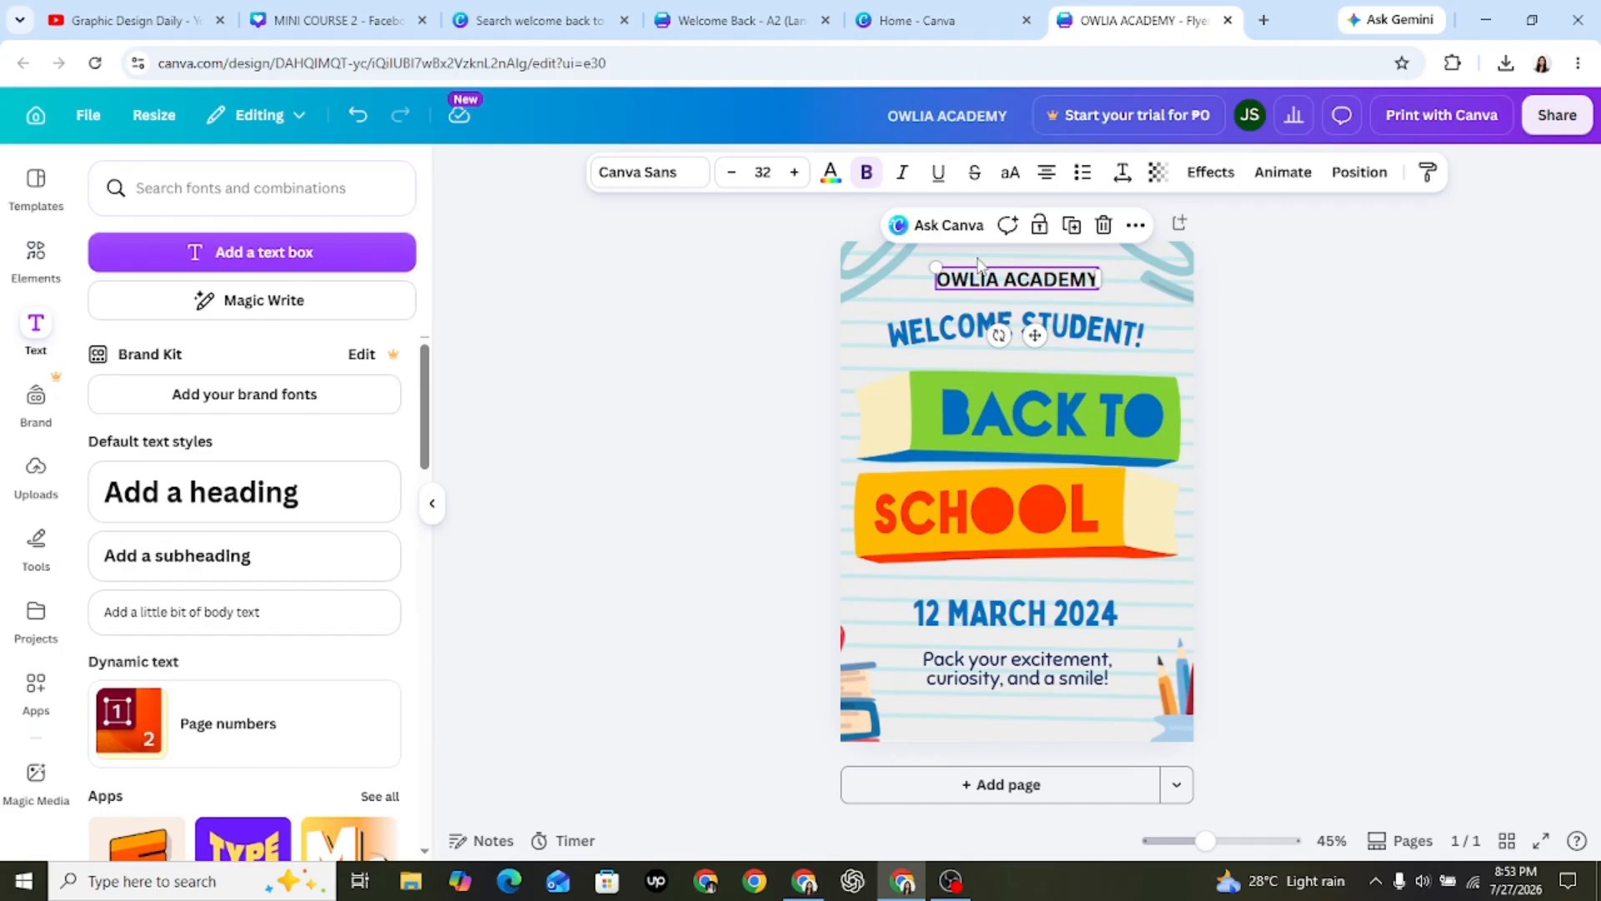
left_click(836, 174)
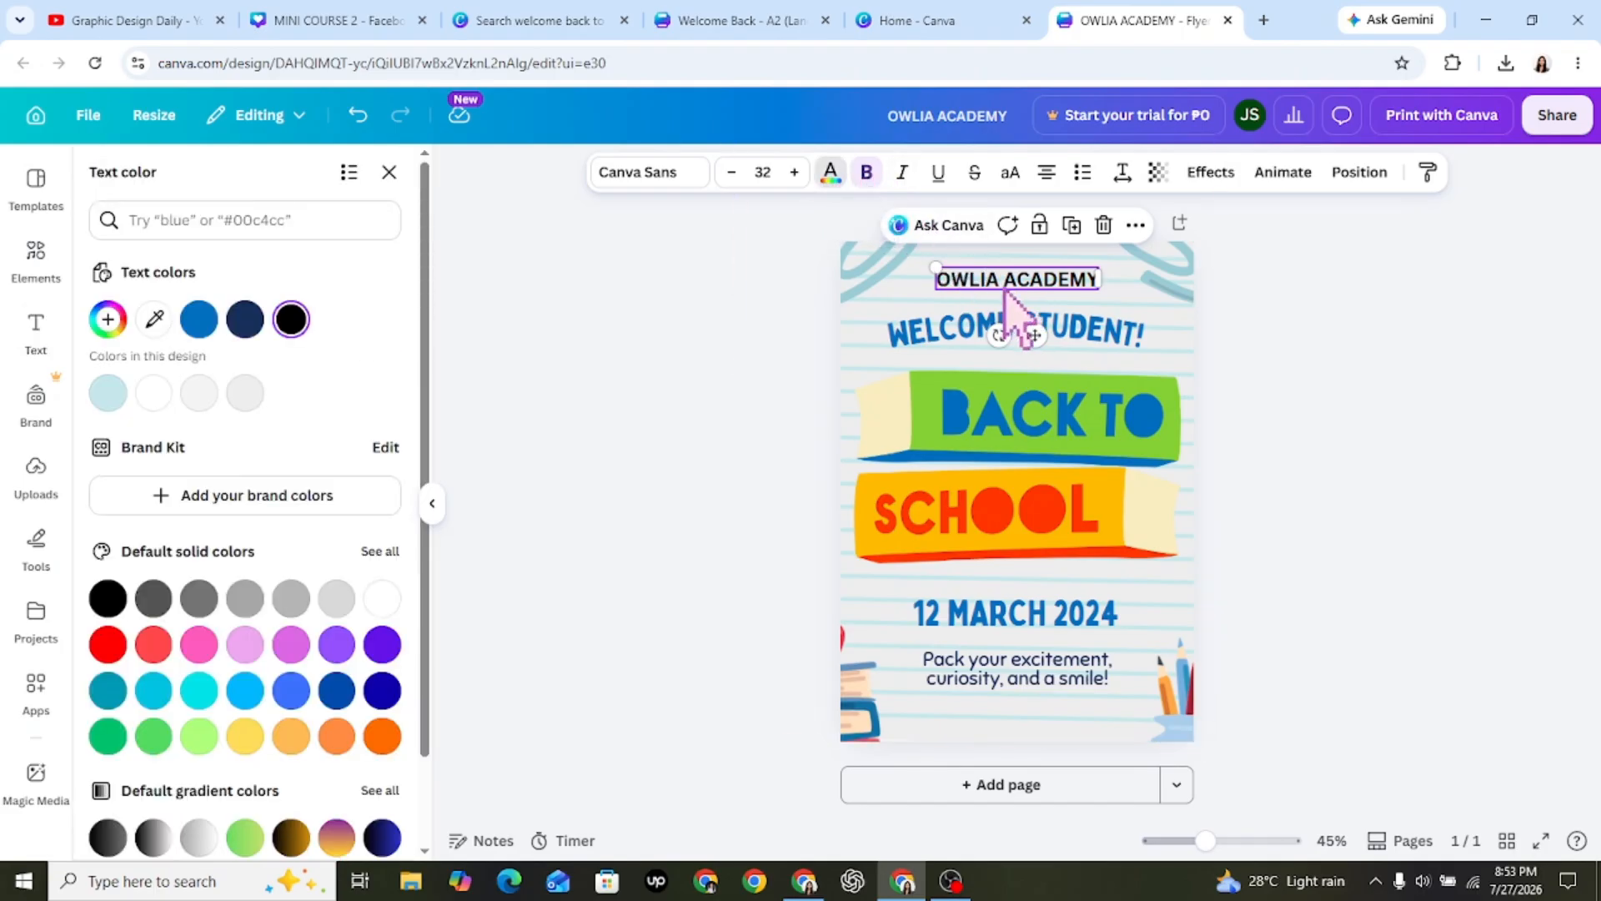
double_click(1000, 281)
left_click(999, 284)
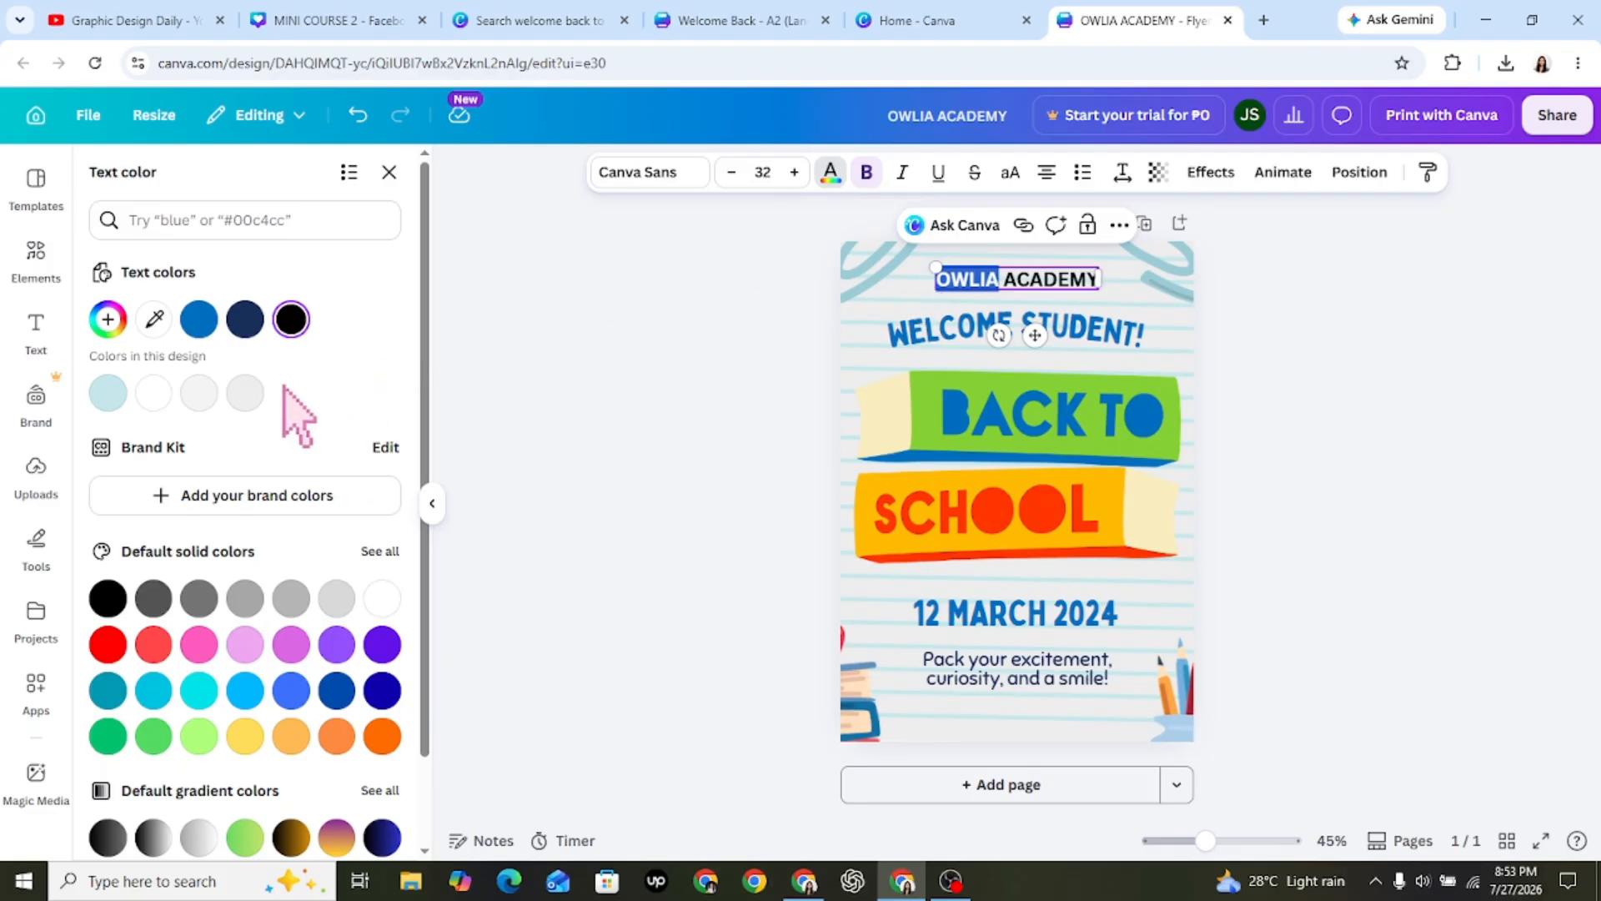
left_click(247, 320)
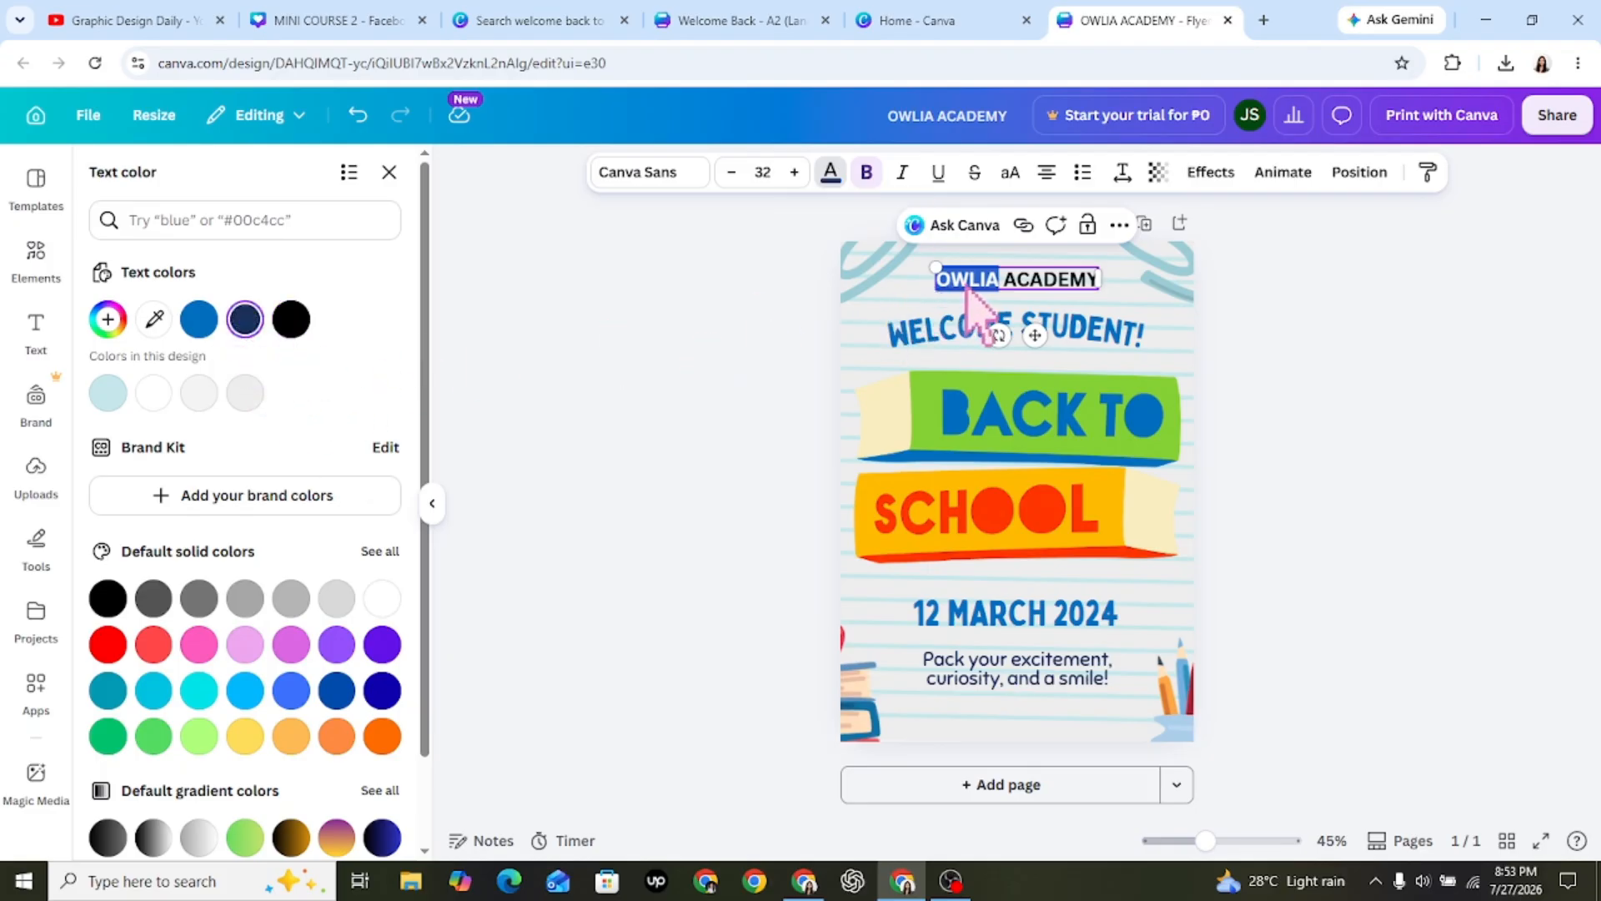
Color the word "ACADEMY" in the school name with the default solid dark orange.
left_click(1001, 285)
left_click_drag(1010, 286, 1095, 290)
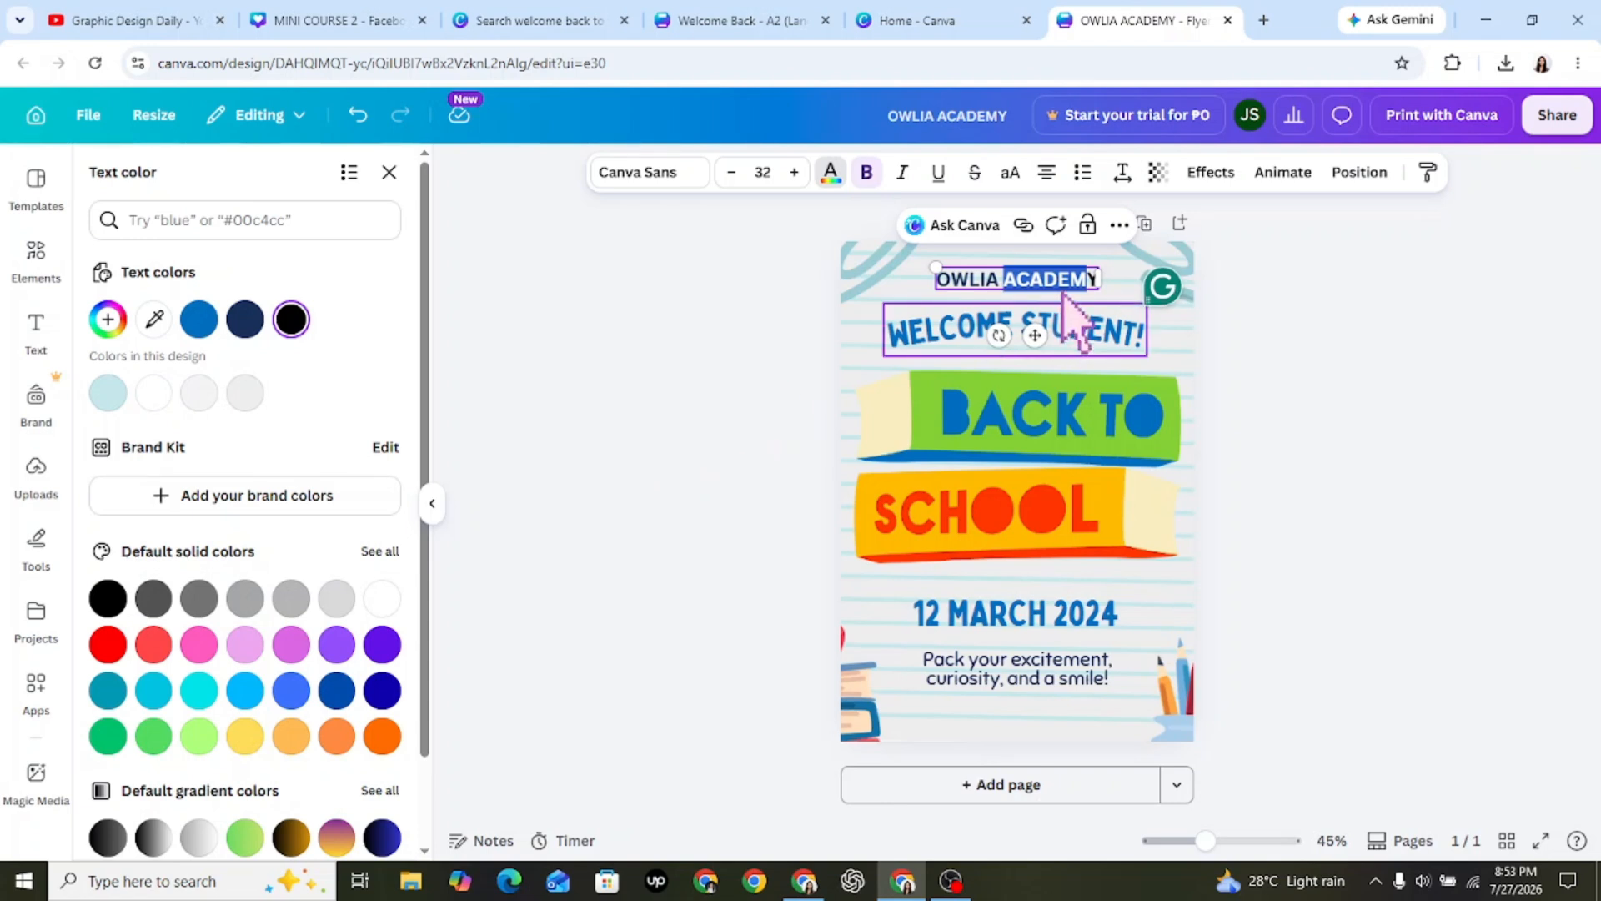
left_click(1028, 289)
left_click_drag(1005, 286, 1097, 285)
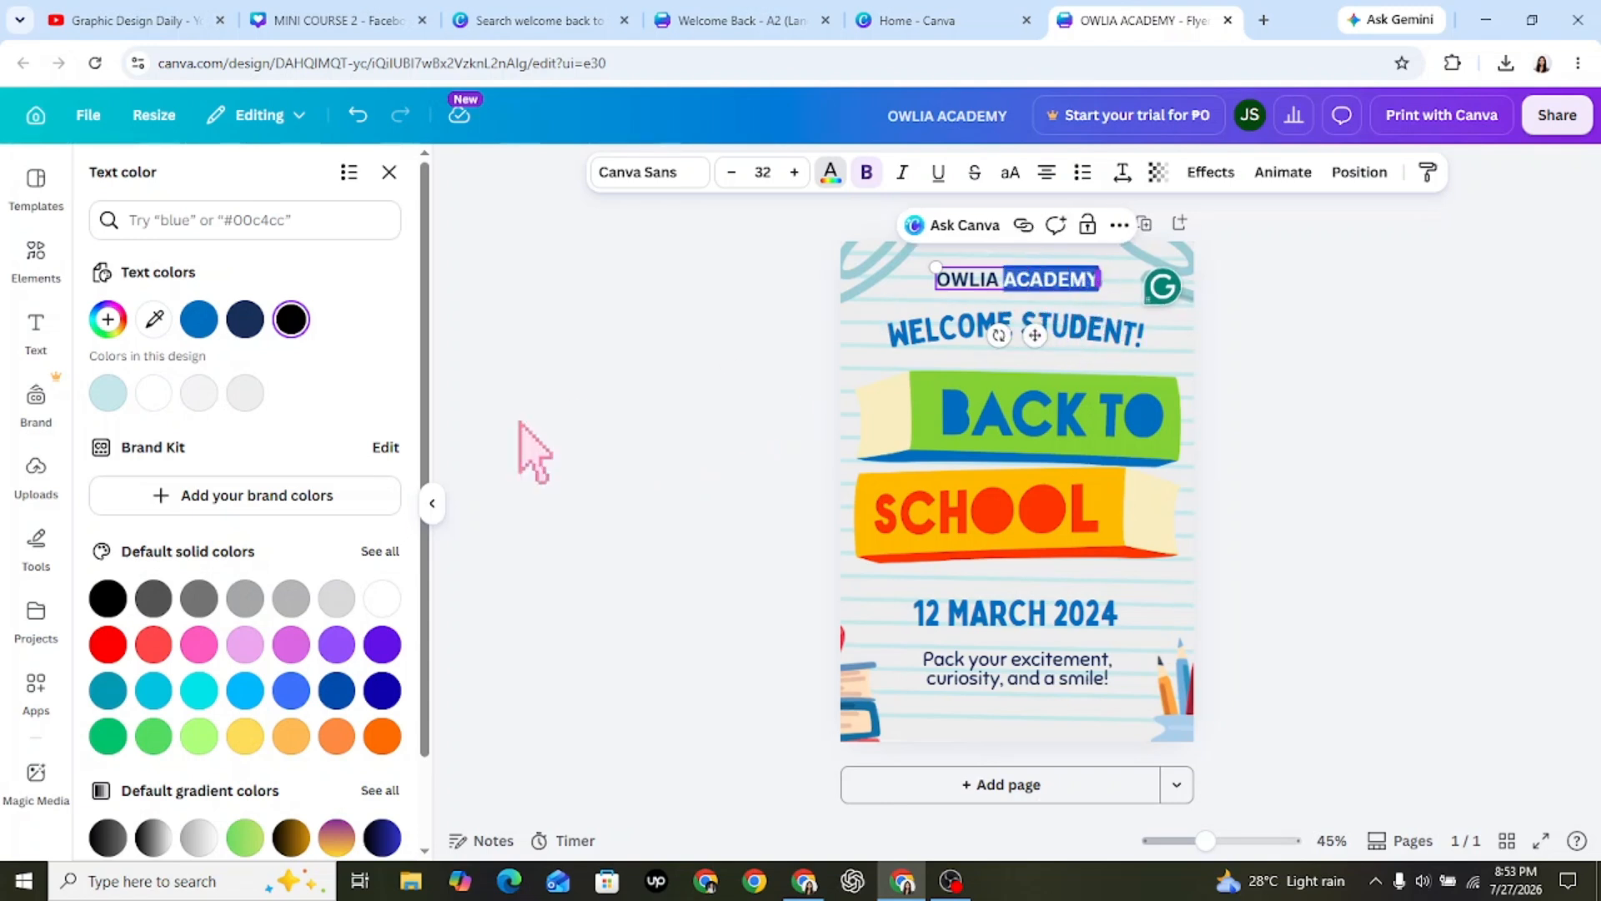
scroll(428, 451, "down", 1)
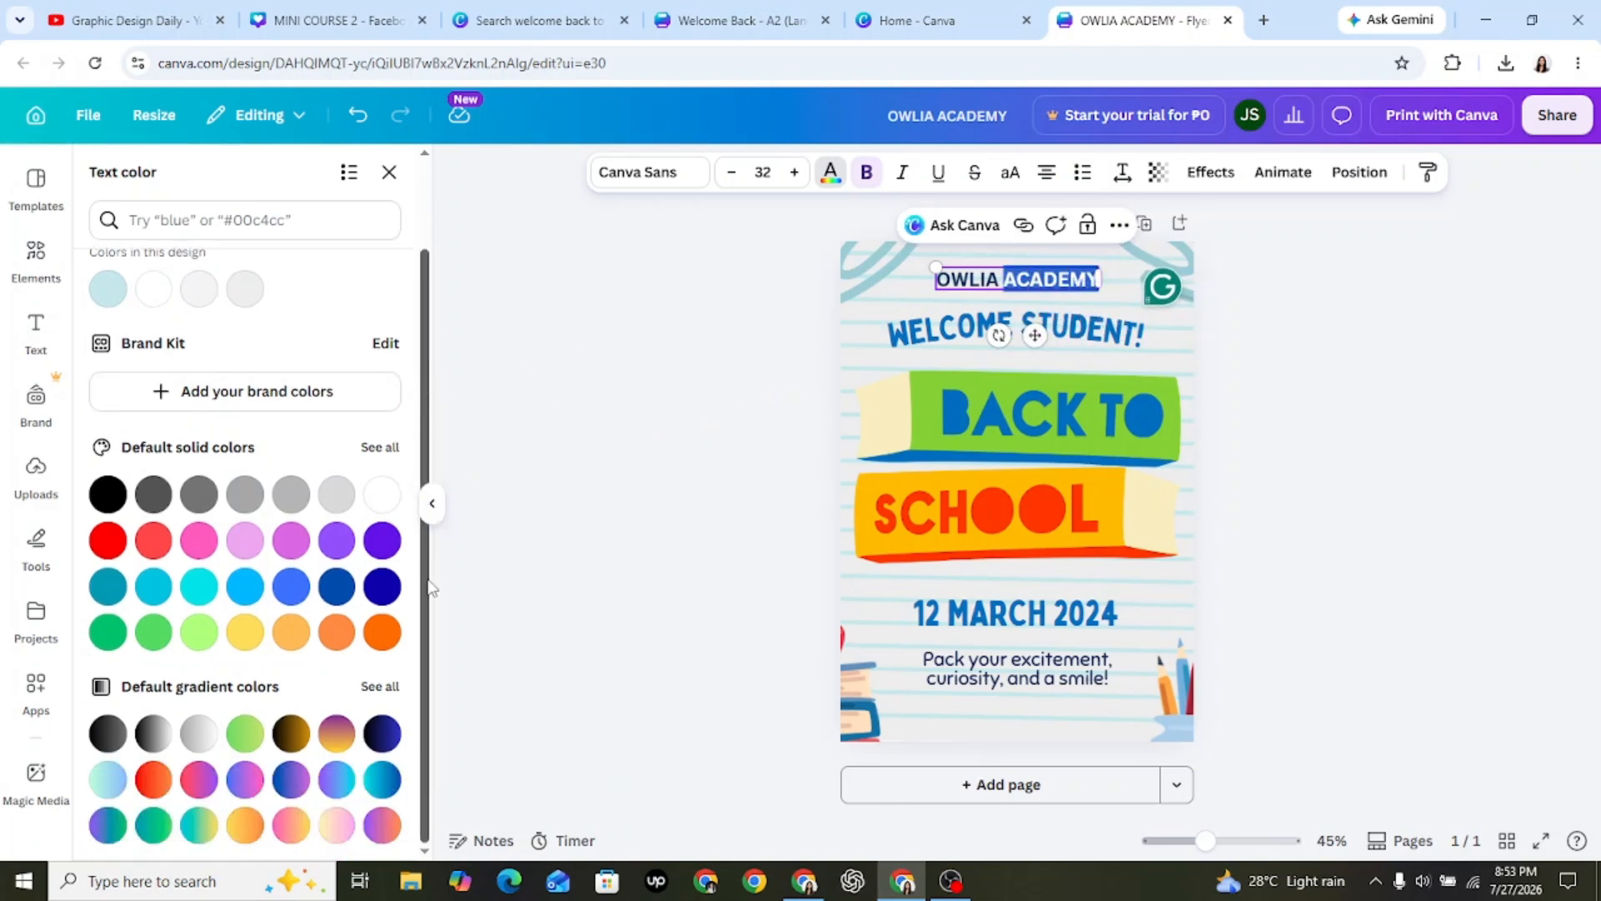
left_click(382, 632)
left_click(596, 456)
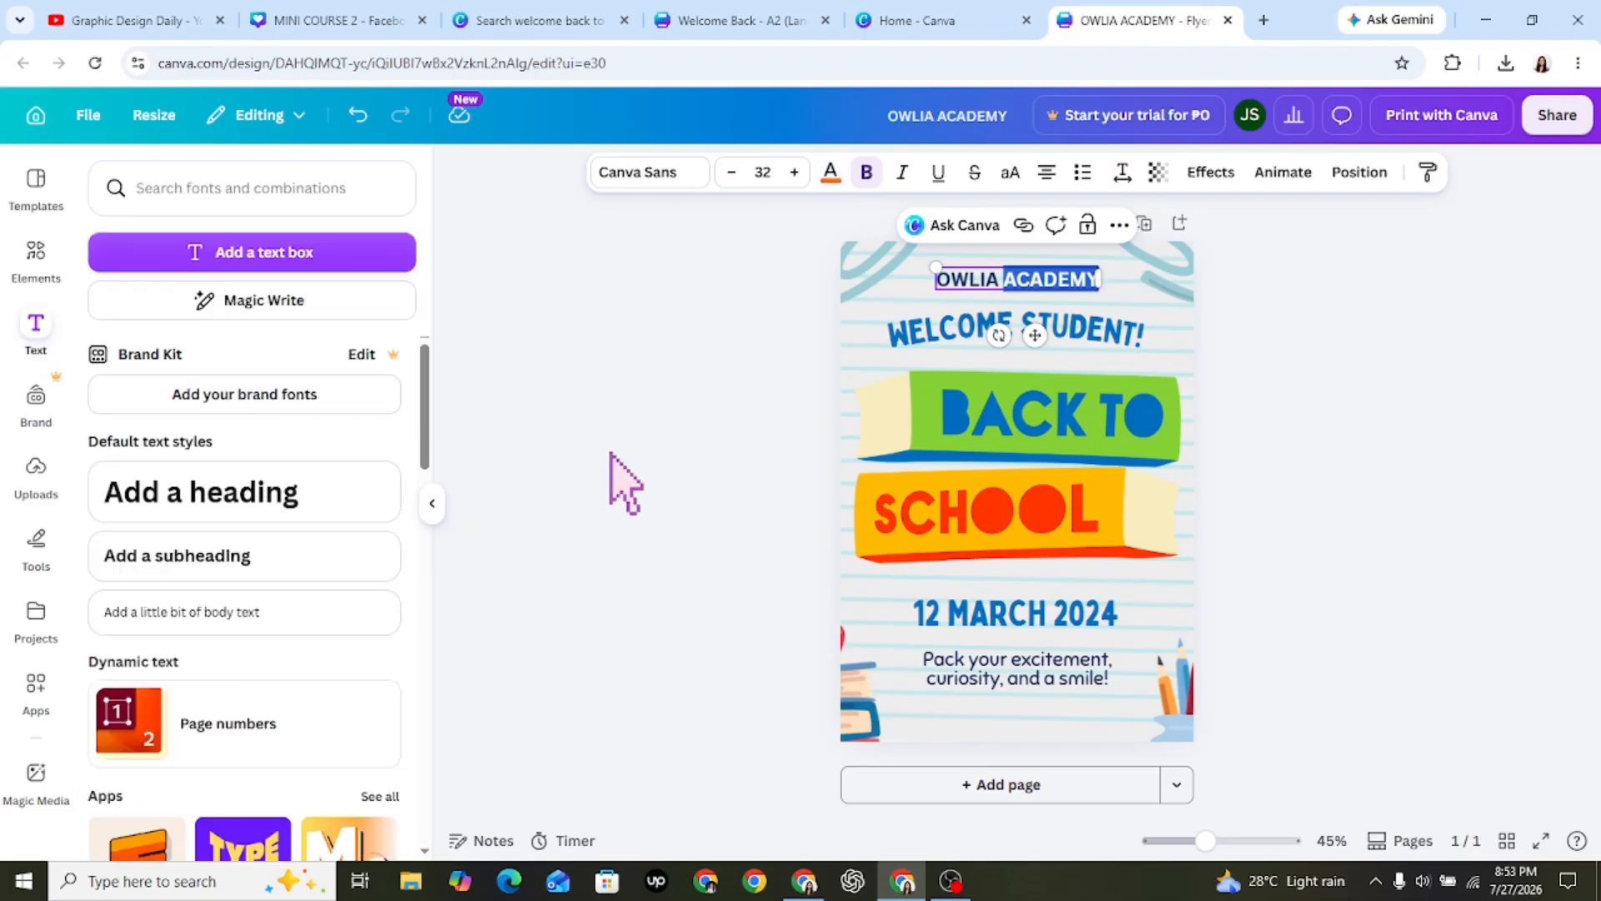
left_click(611, 453)
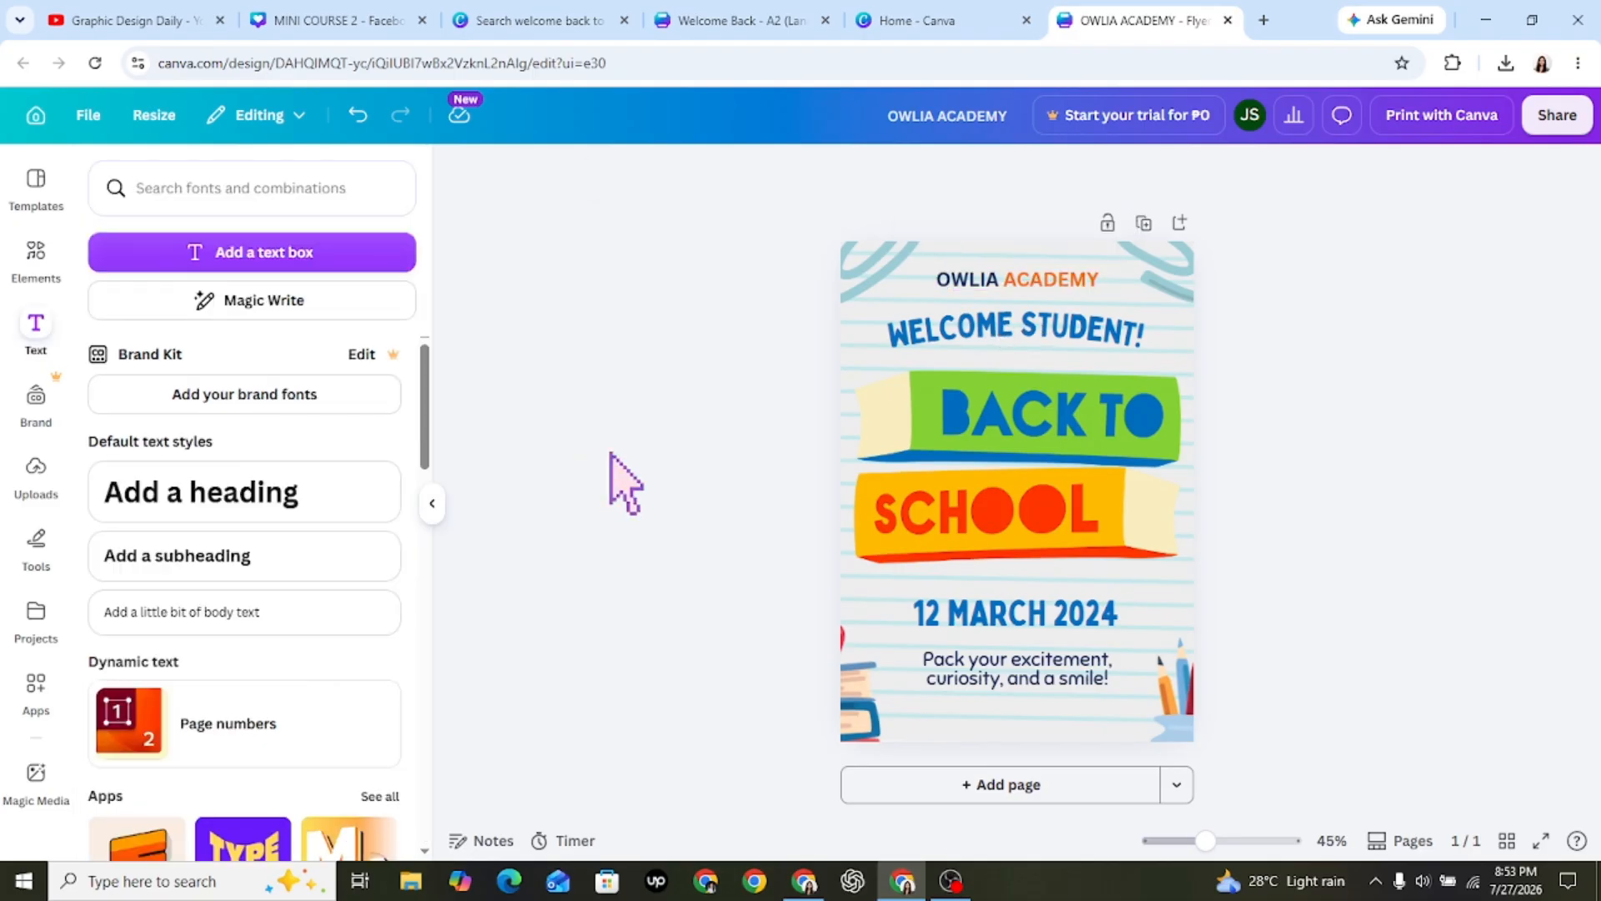
Set the font of the whole "OWLIA ACADEMY" text to Bobby Jones.
left_click(1016, 285)
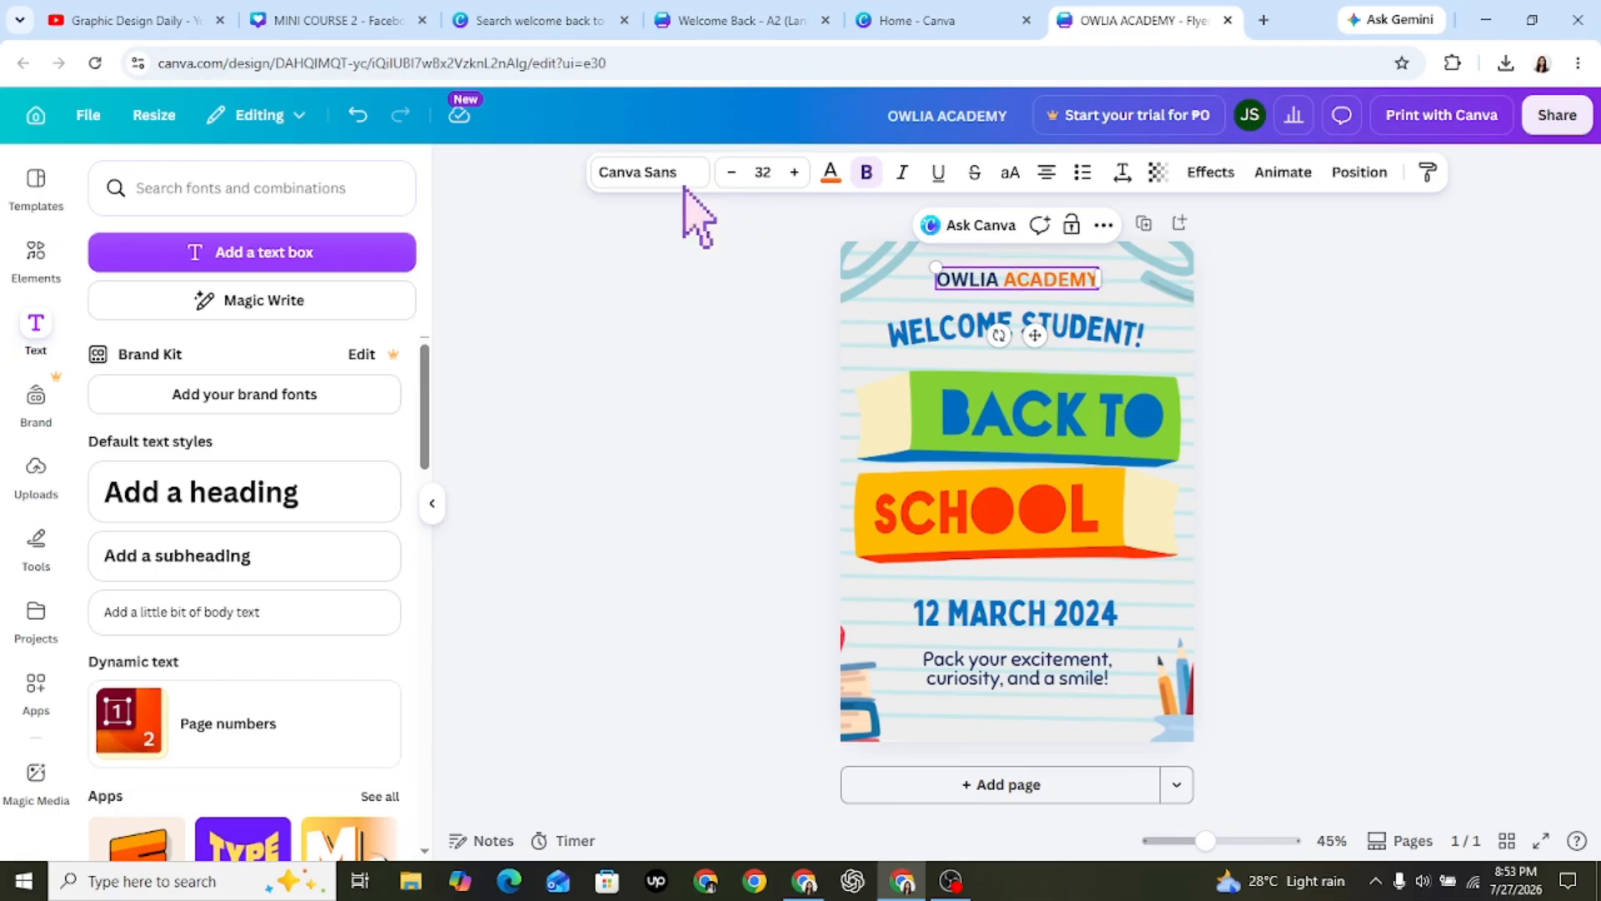
left_click(799, 327)
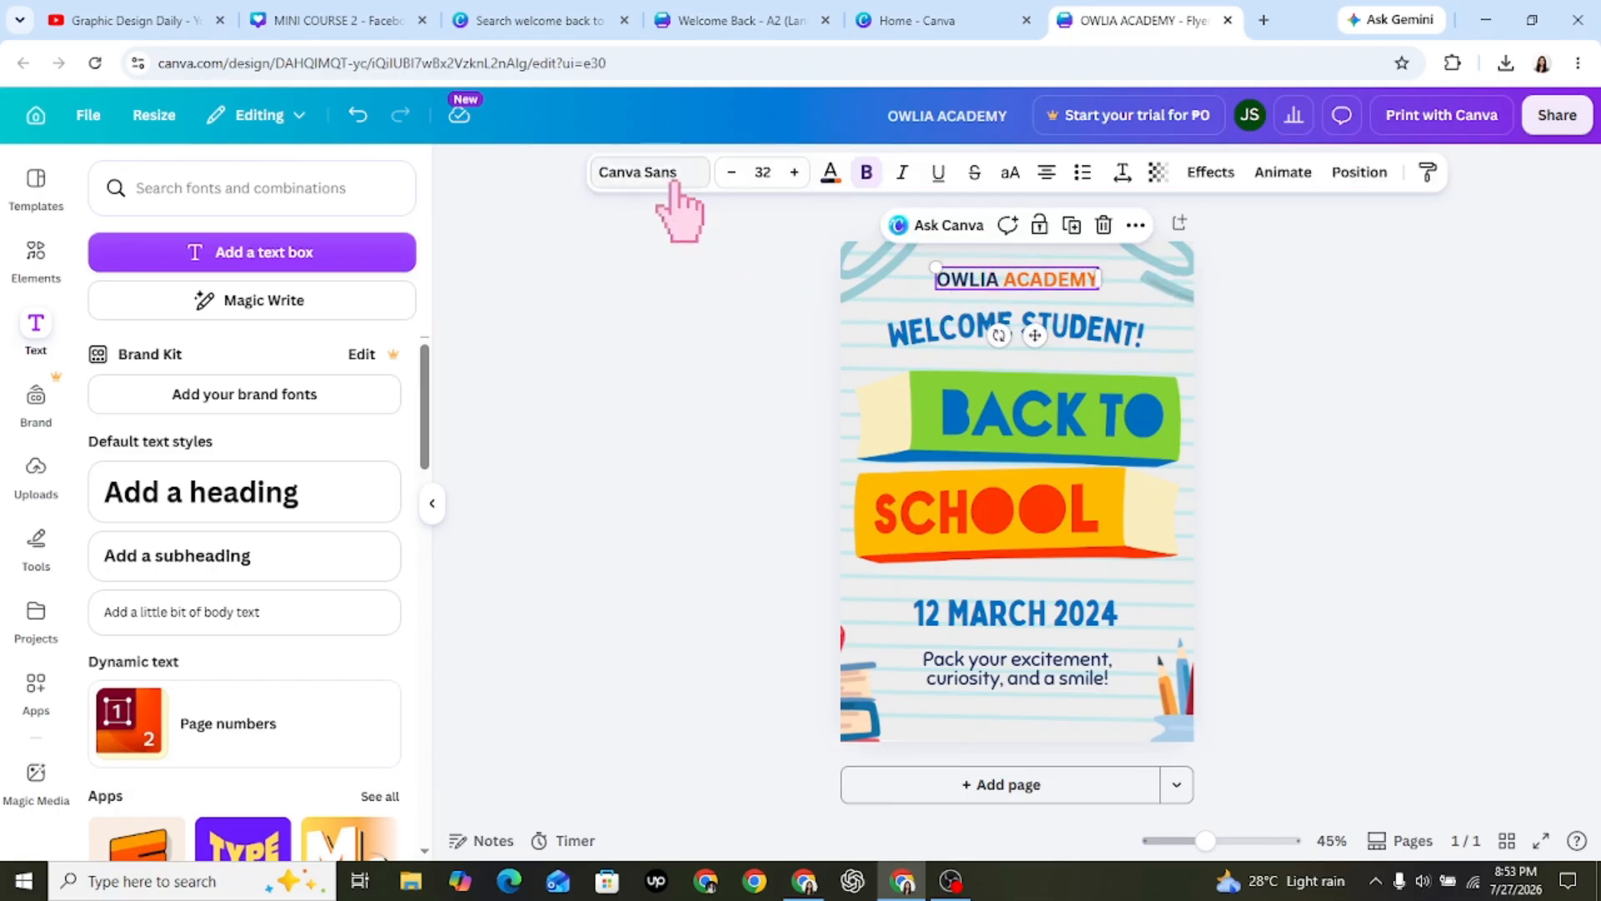
left_click(679, 177)
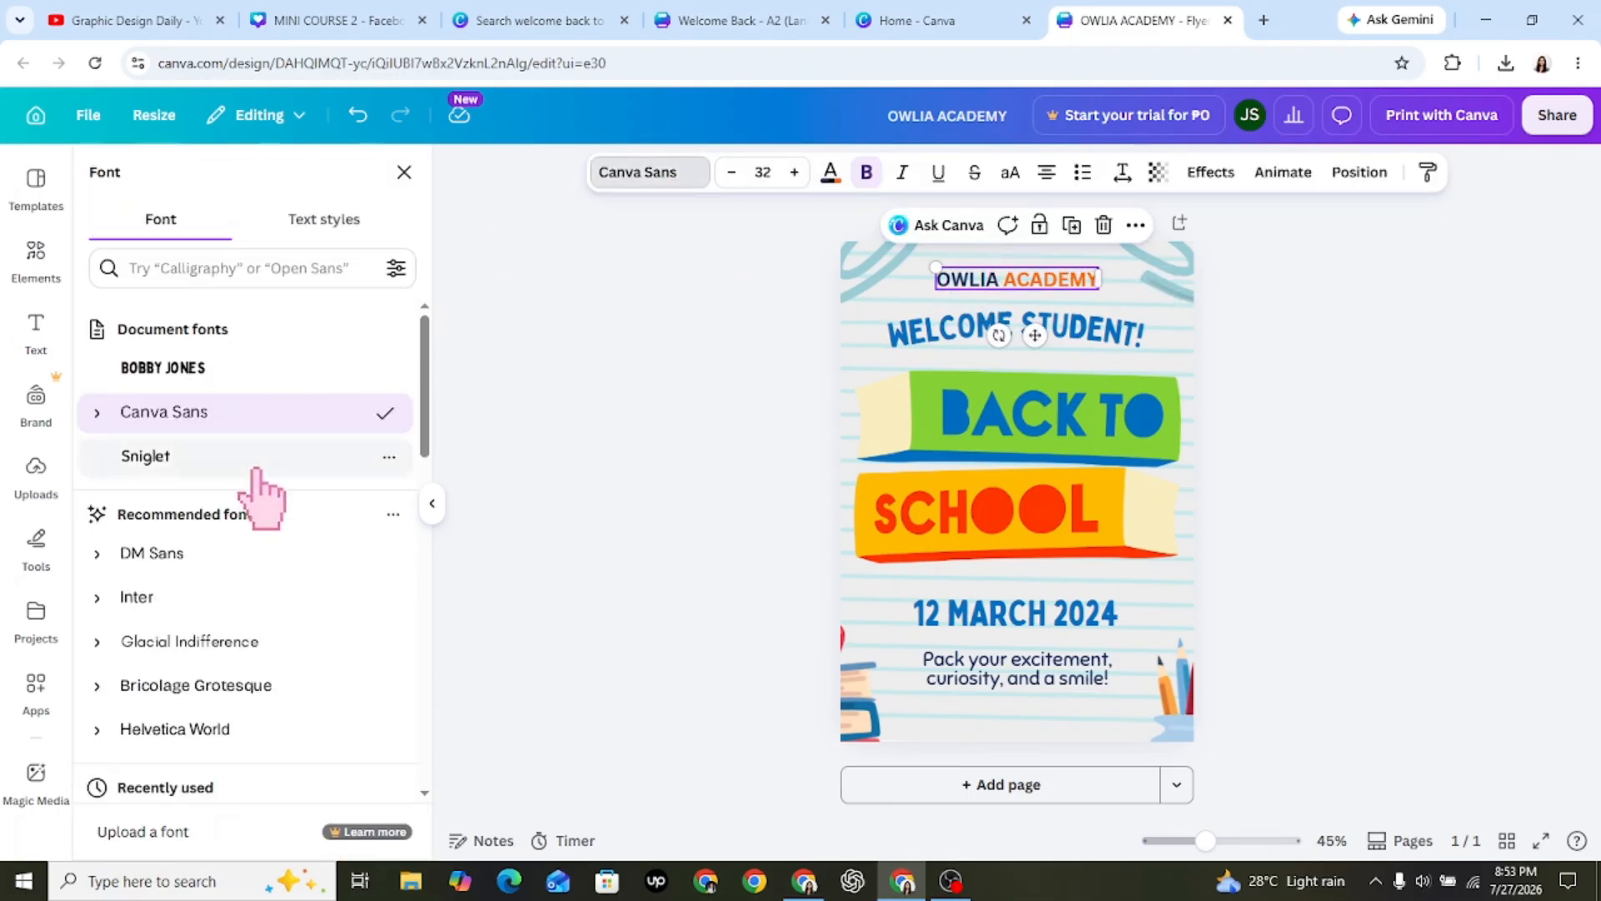
left_click(263, 367)
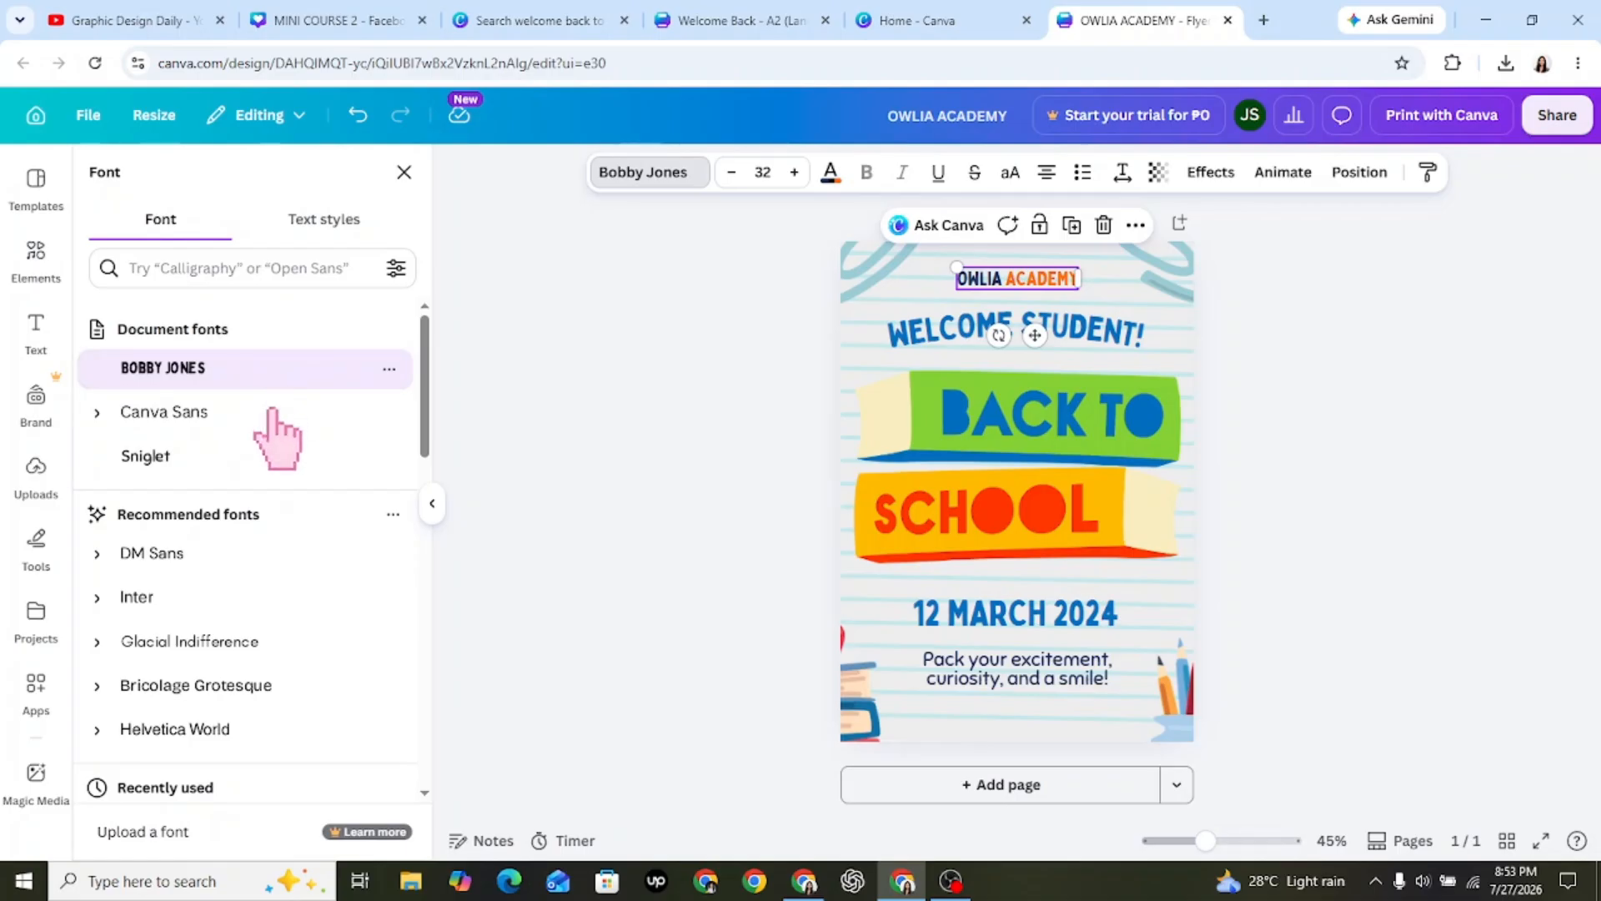
left_click(681, 387)
left_click(689, 397)
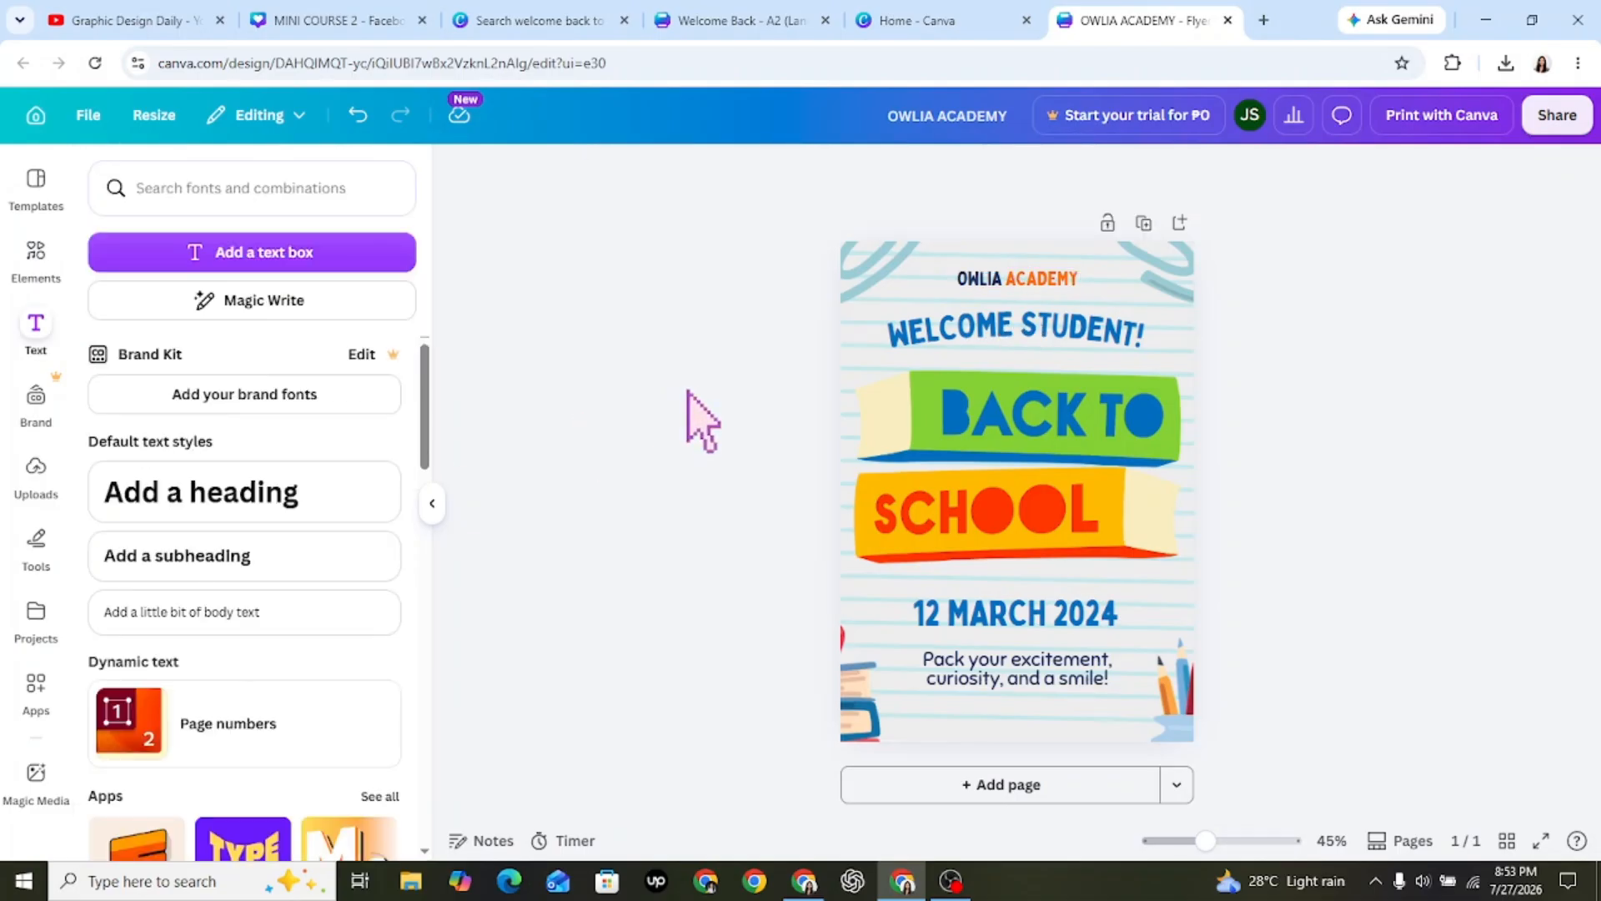
Nudge the "OWLIA ACADEMY" text slightly upward, set its font size to 33, and leave it deselected.
left_click_drag(1051, 286, 1055, 282)
left_click(755, 344)
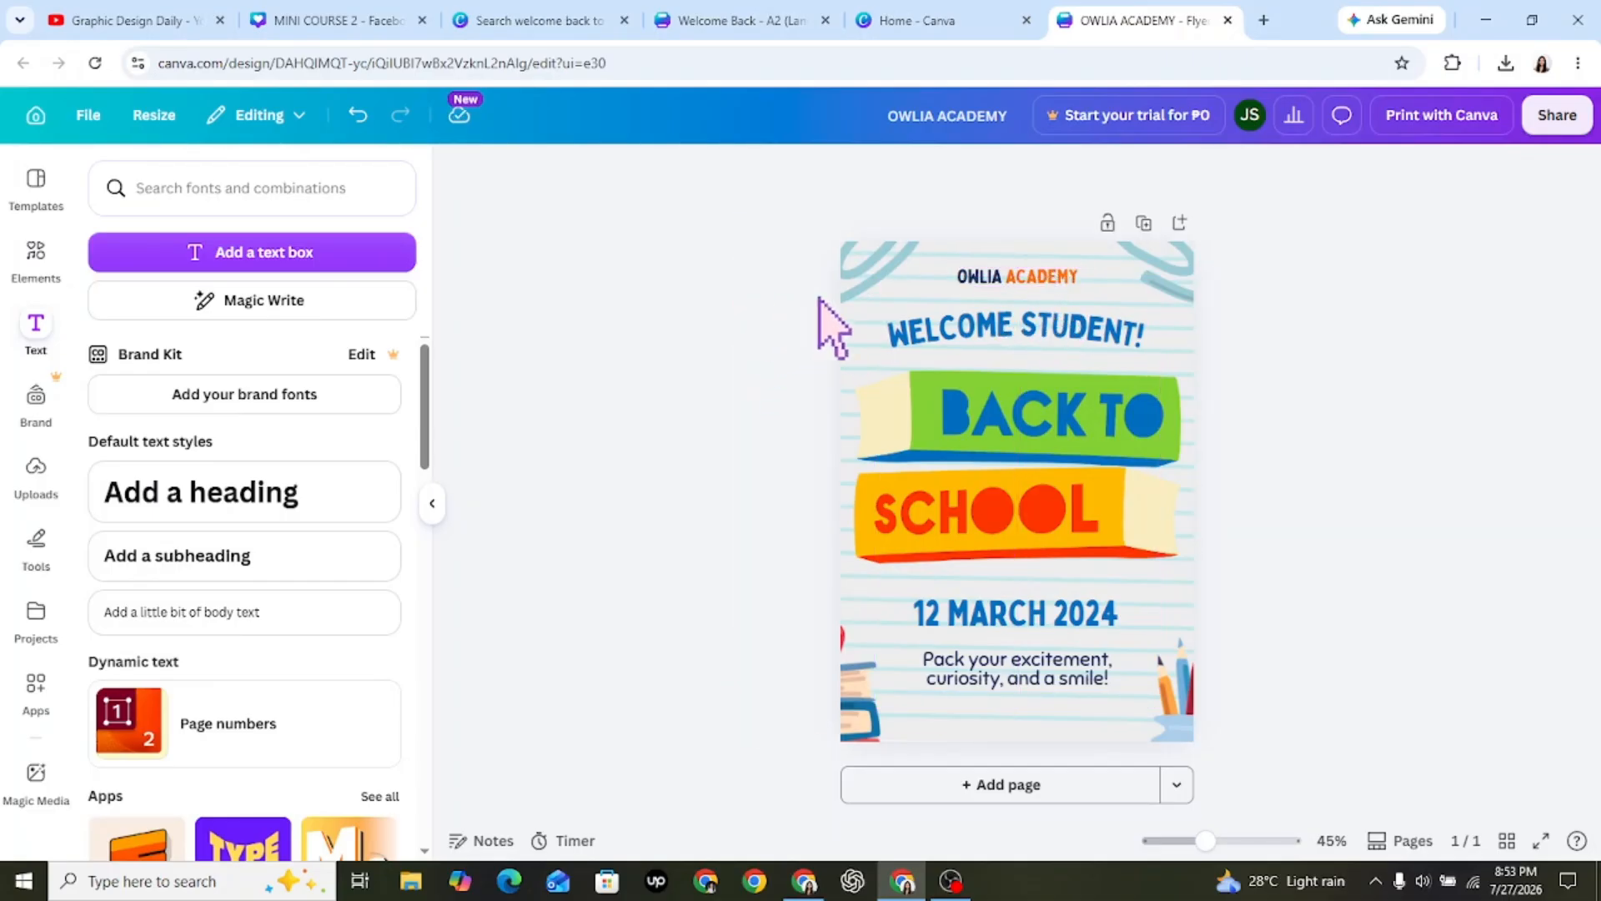
left_click(1028, 281)
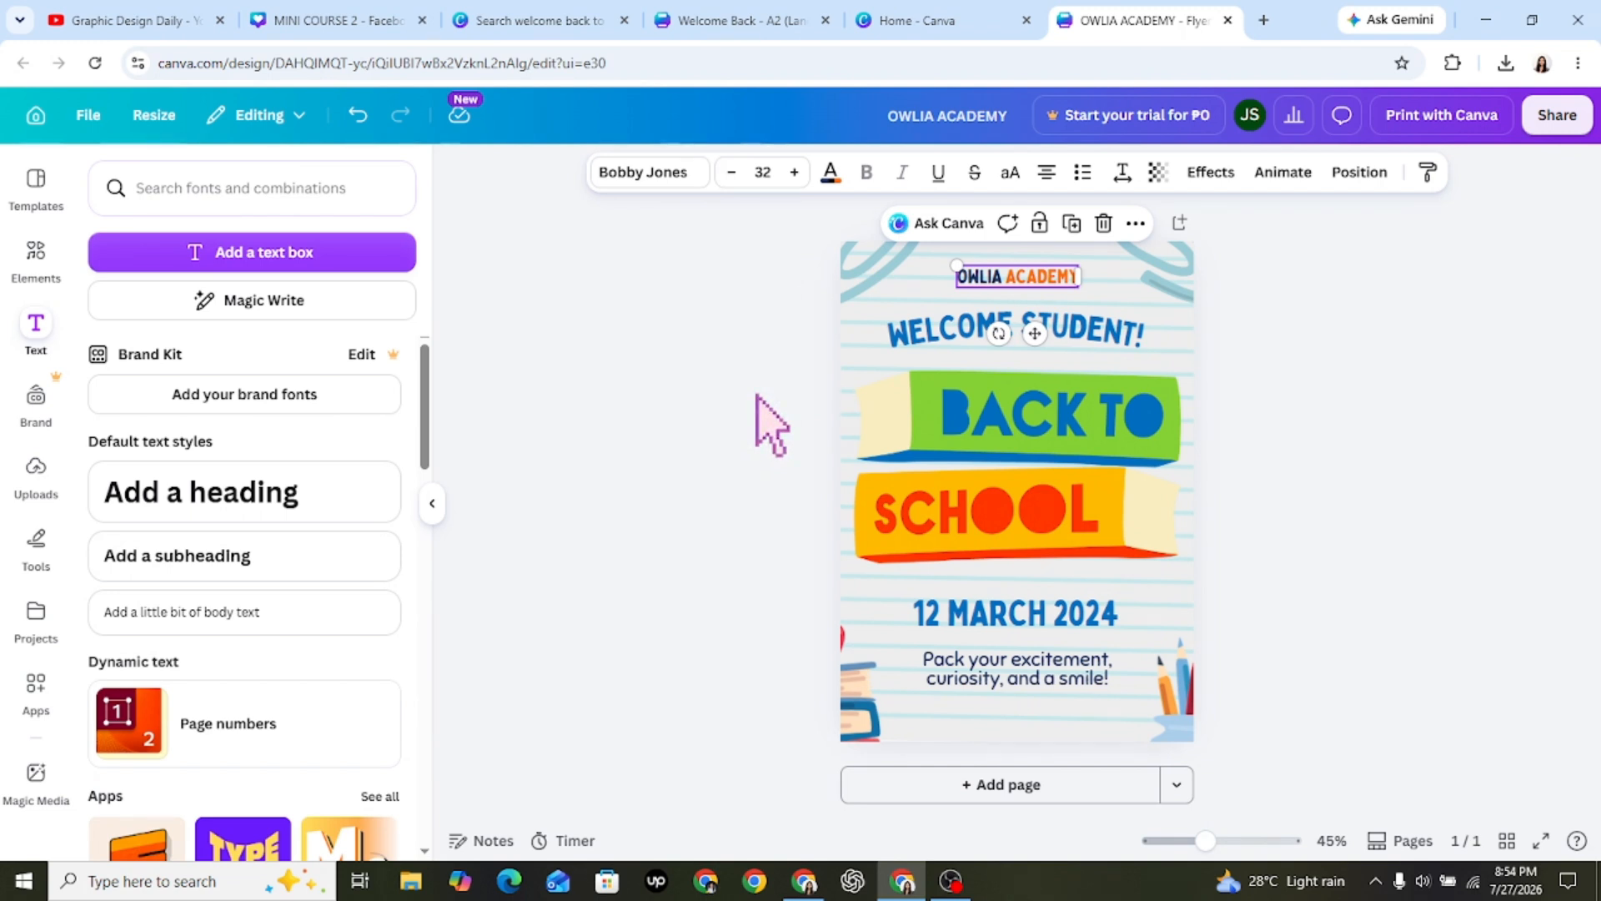
left_click(675, 377)
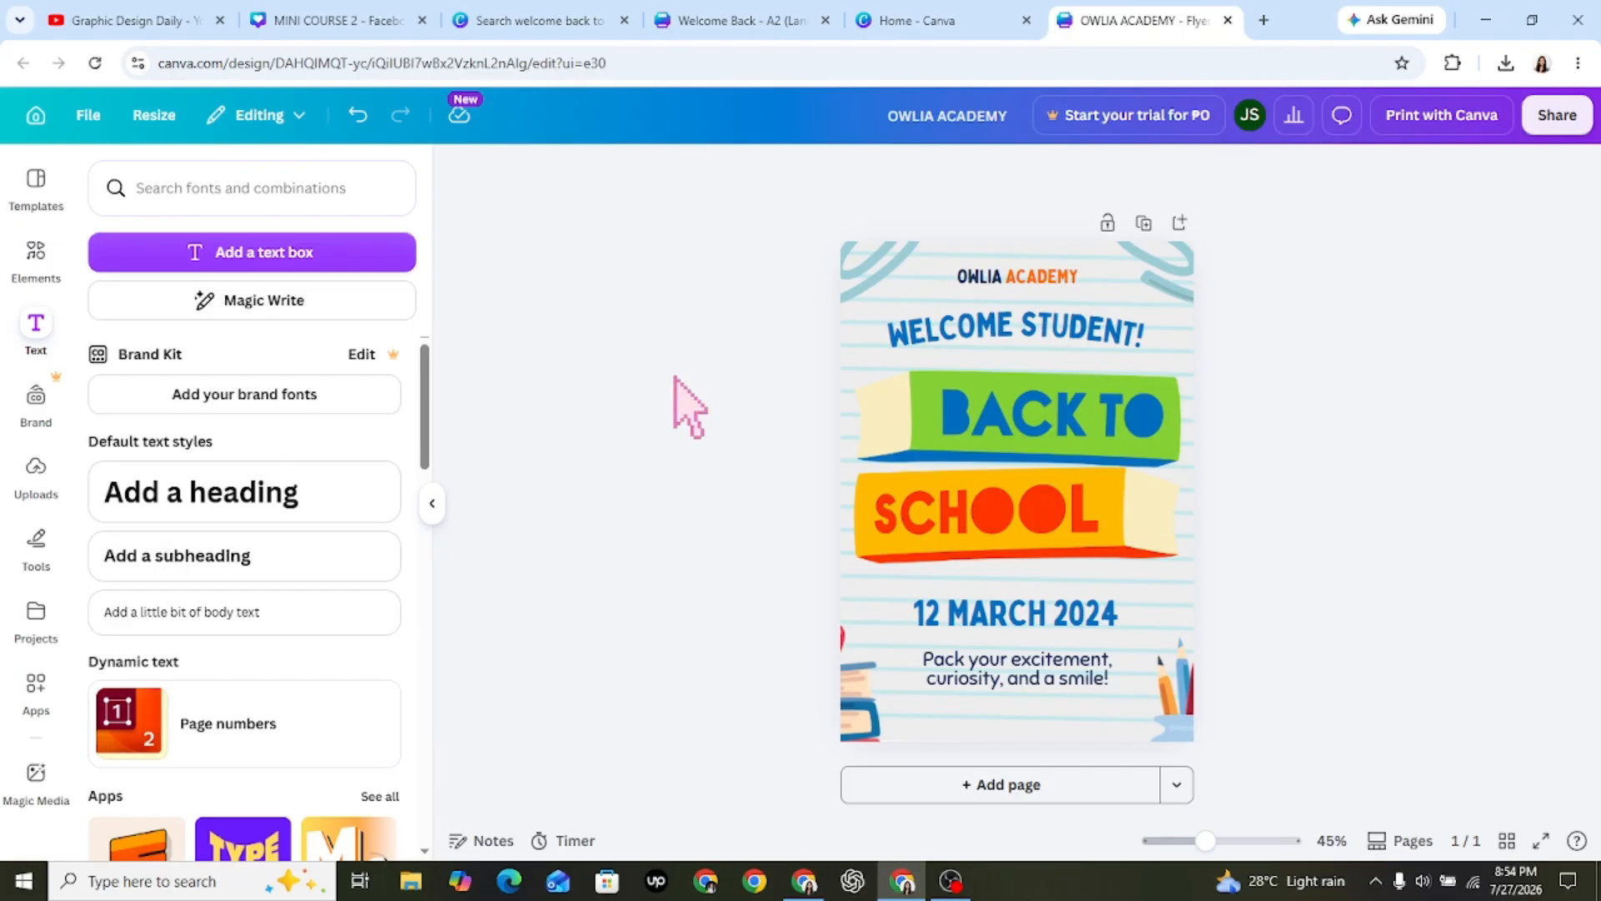
left_click(987, 287)
left_click(795, 172)
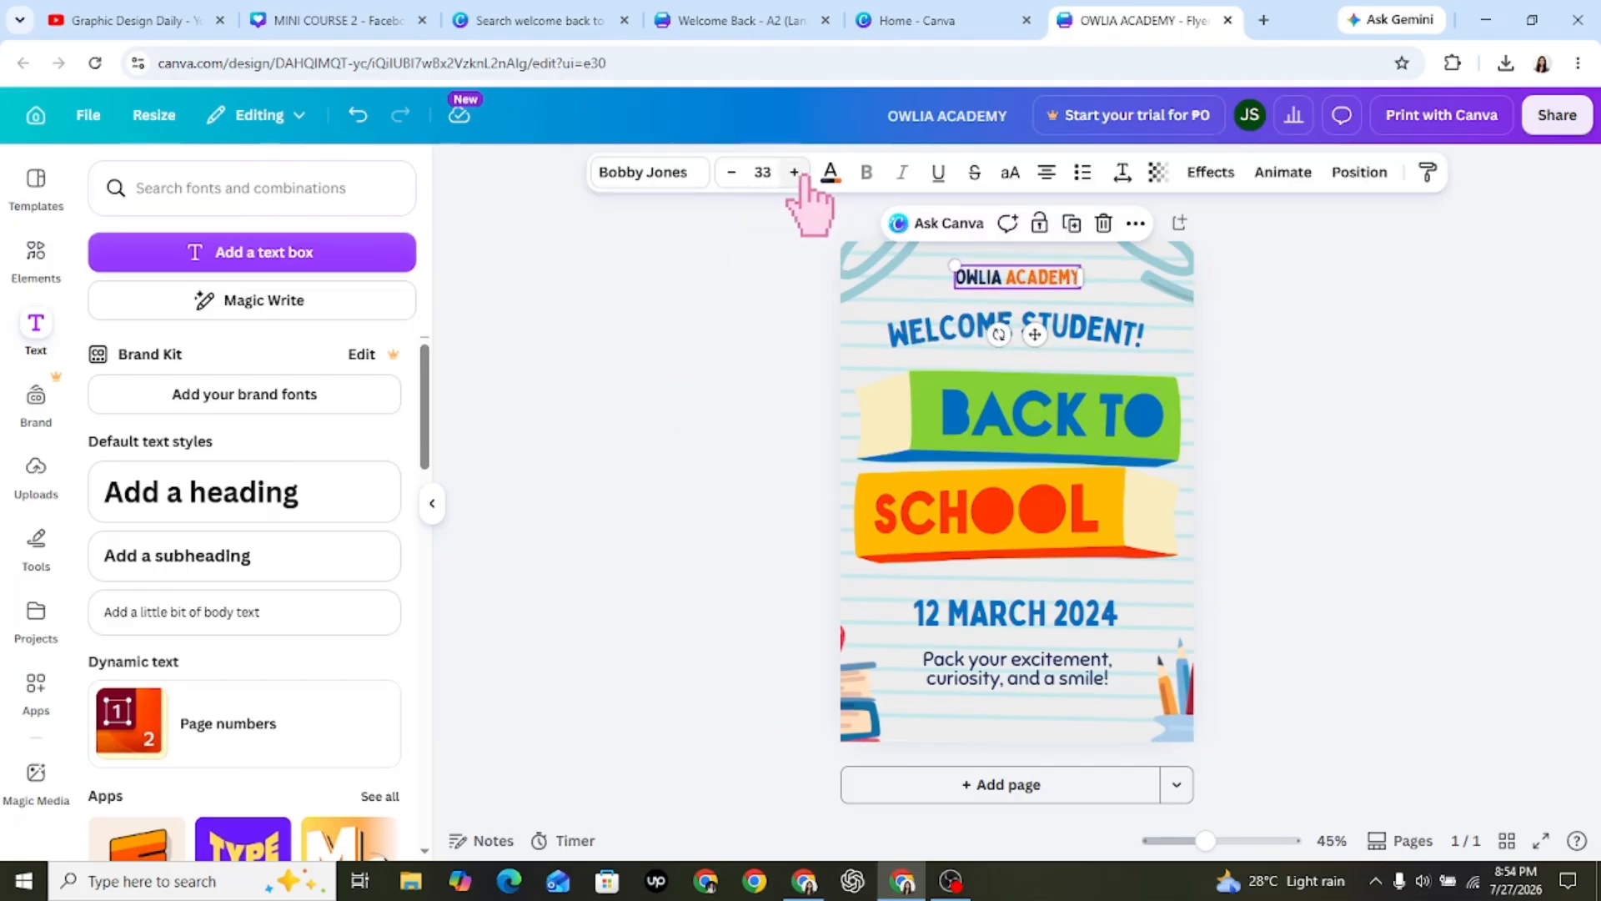
left_click(679, 377)
left_click(991, 272)
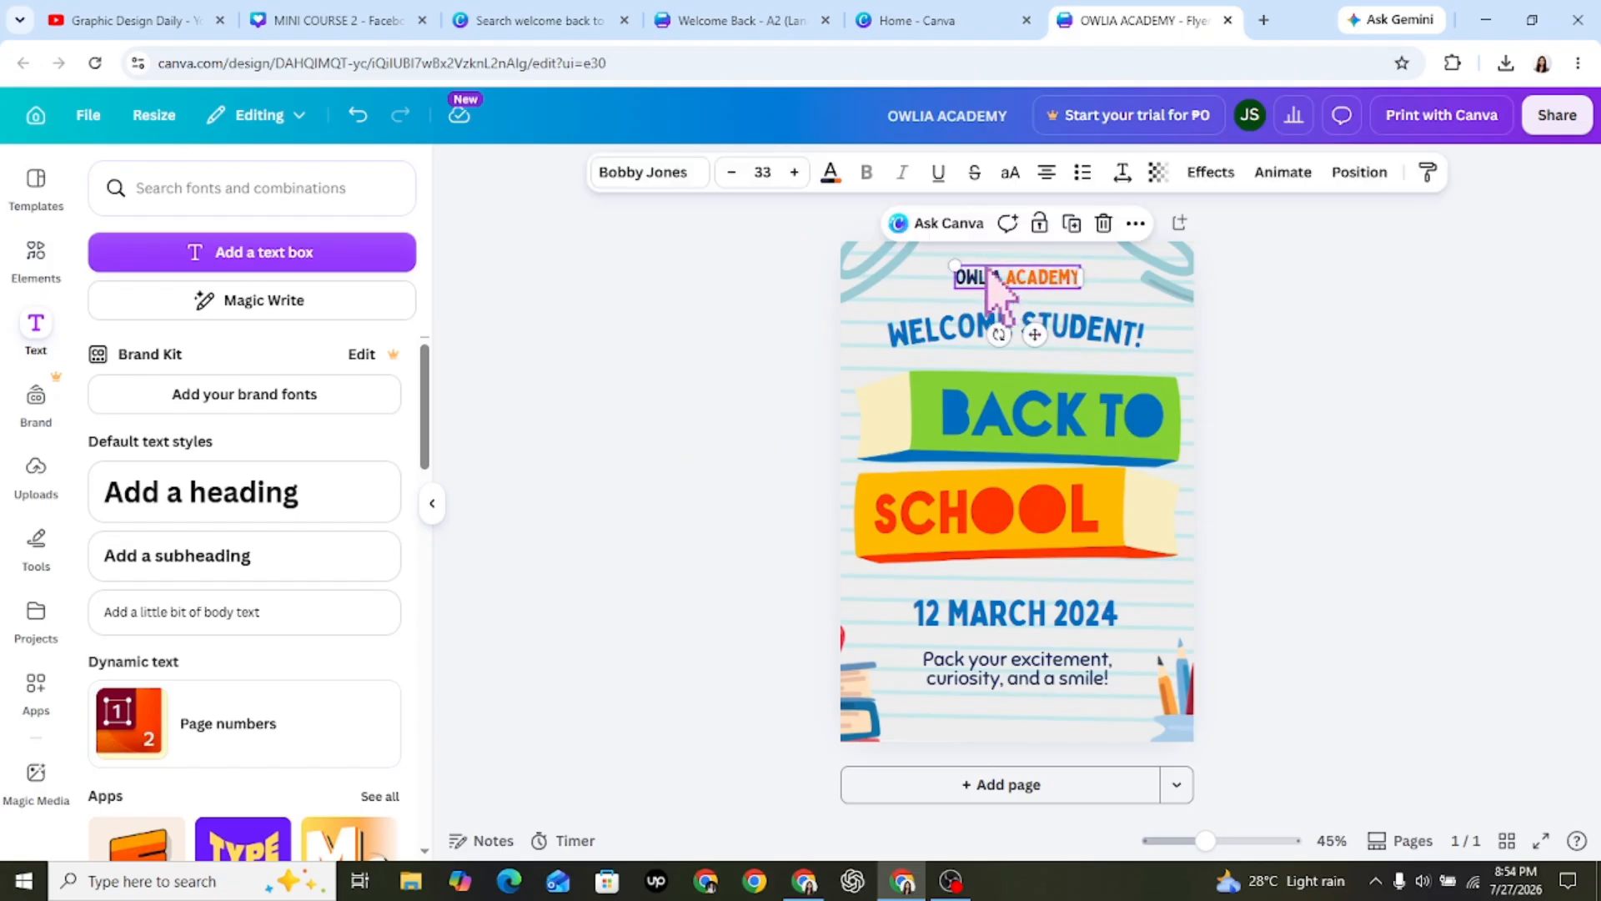
left_click(751, 372)
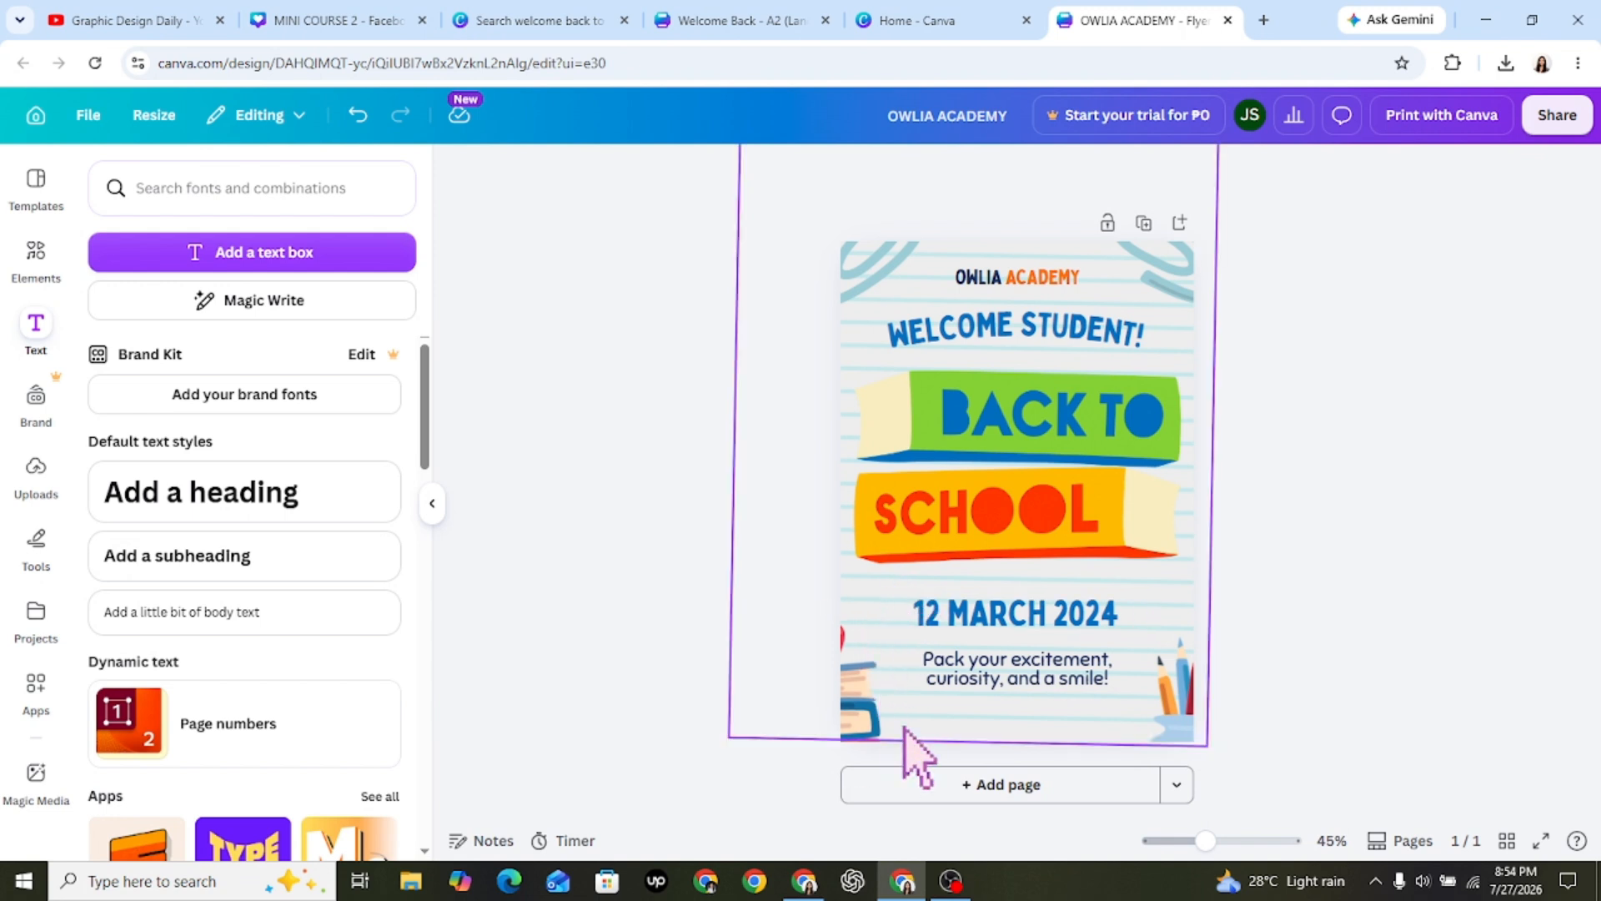
Search the elements library for "blackboard" and look through the results.
left_click(44, 259)
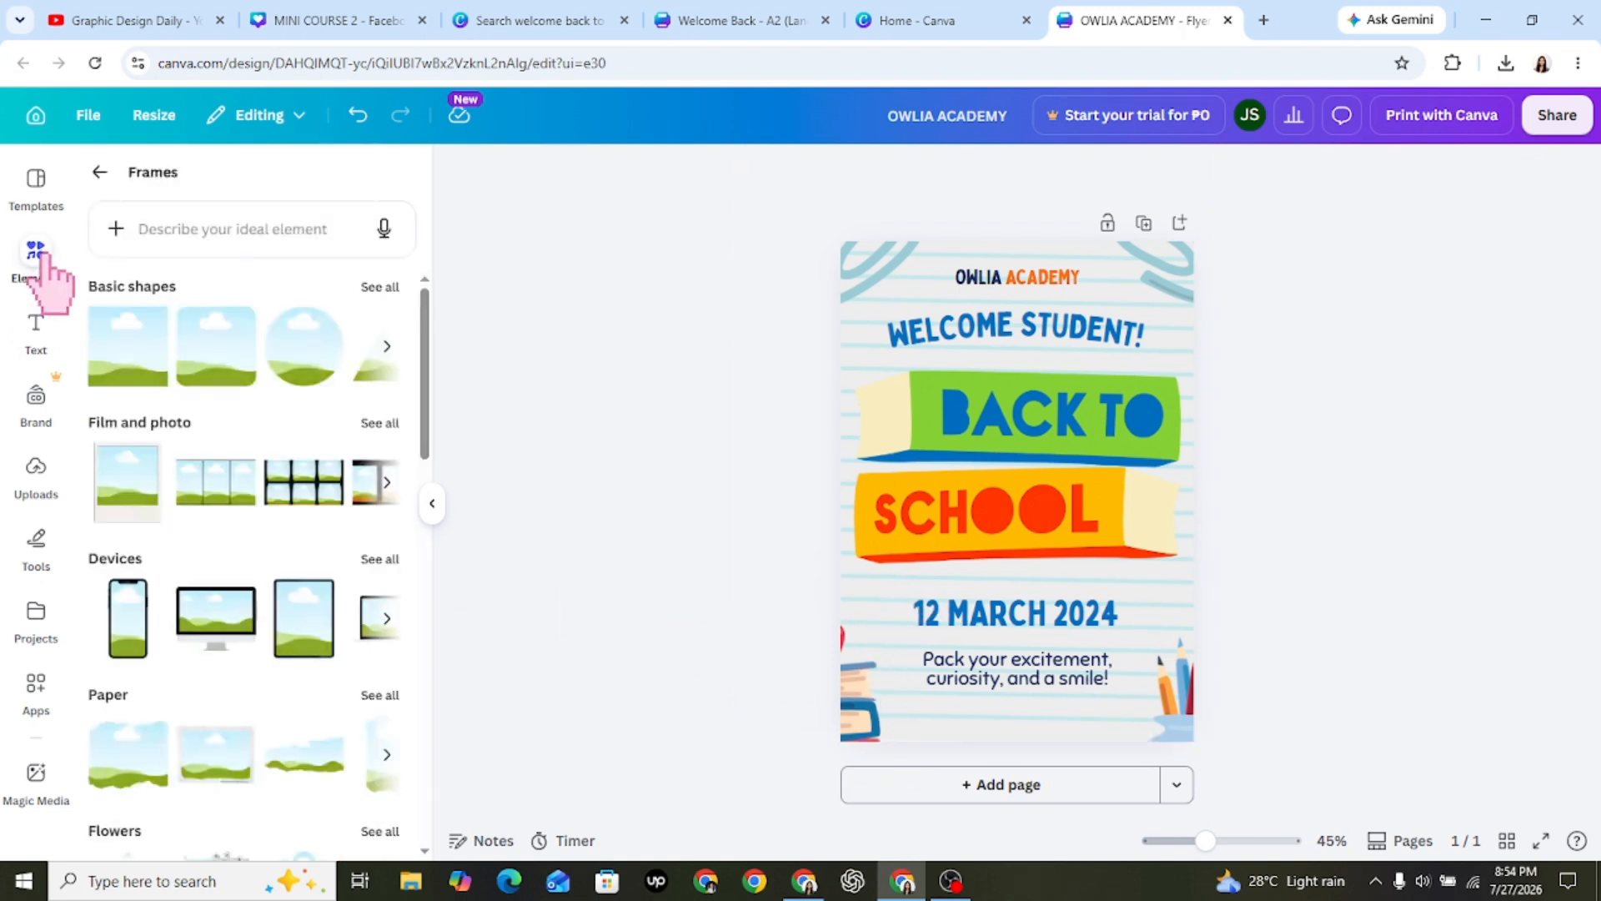
left_click(98, 172)
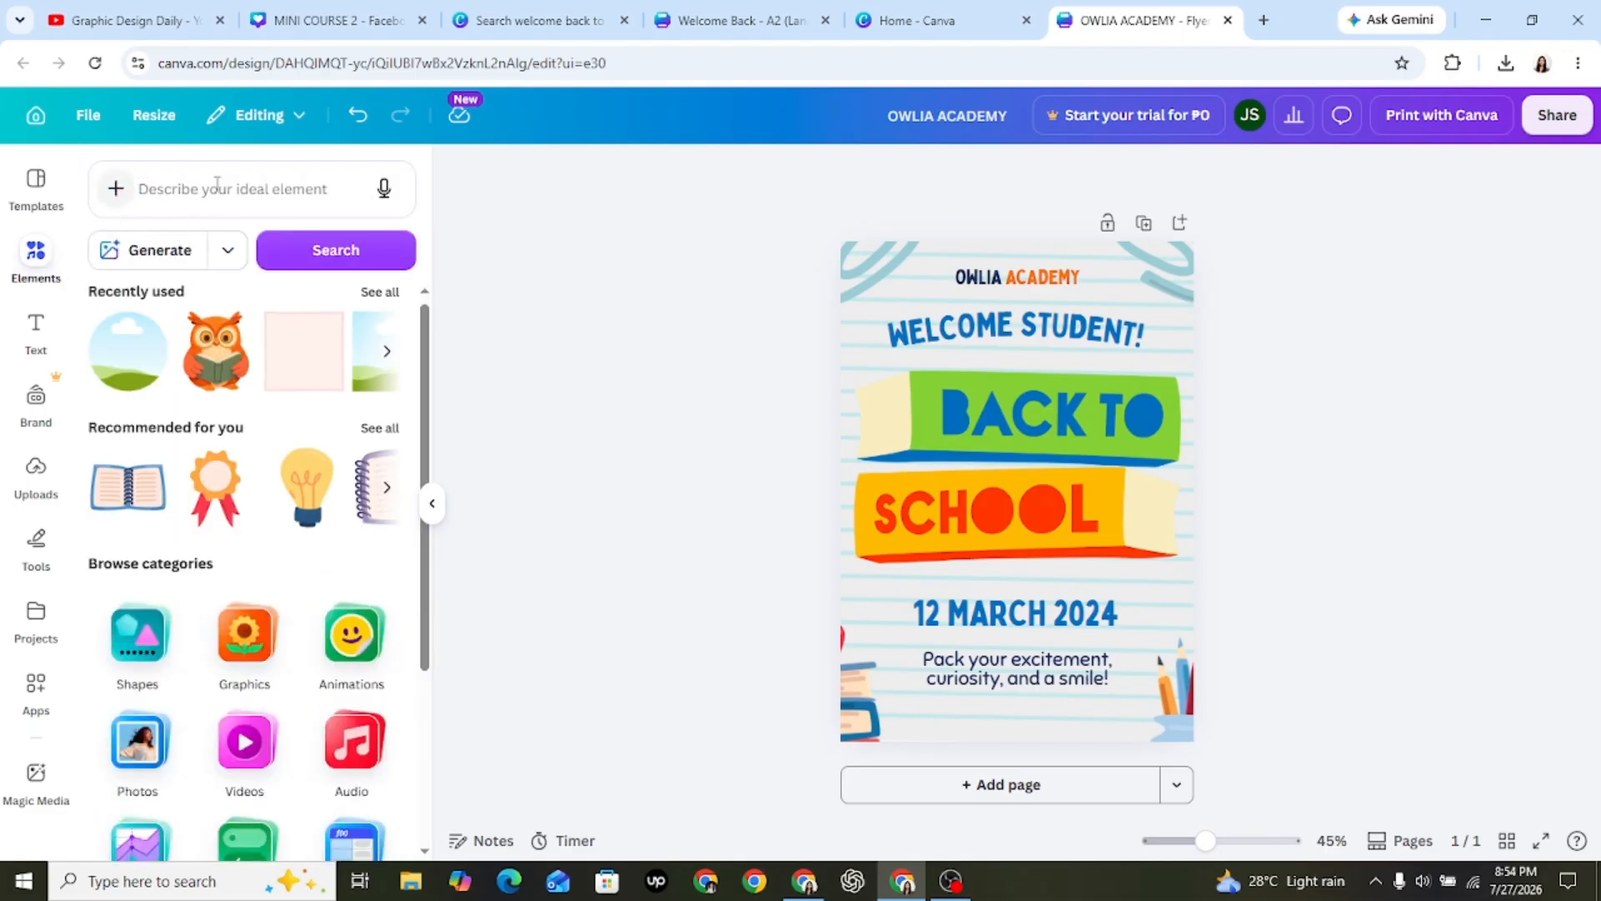
left_click(288, 201)
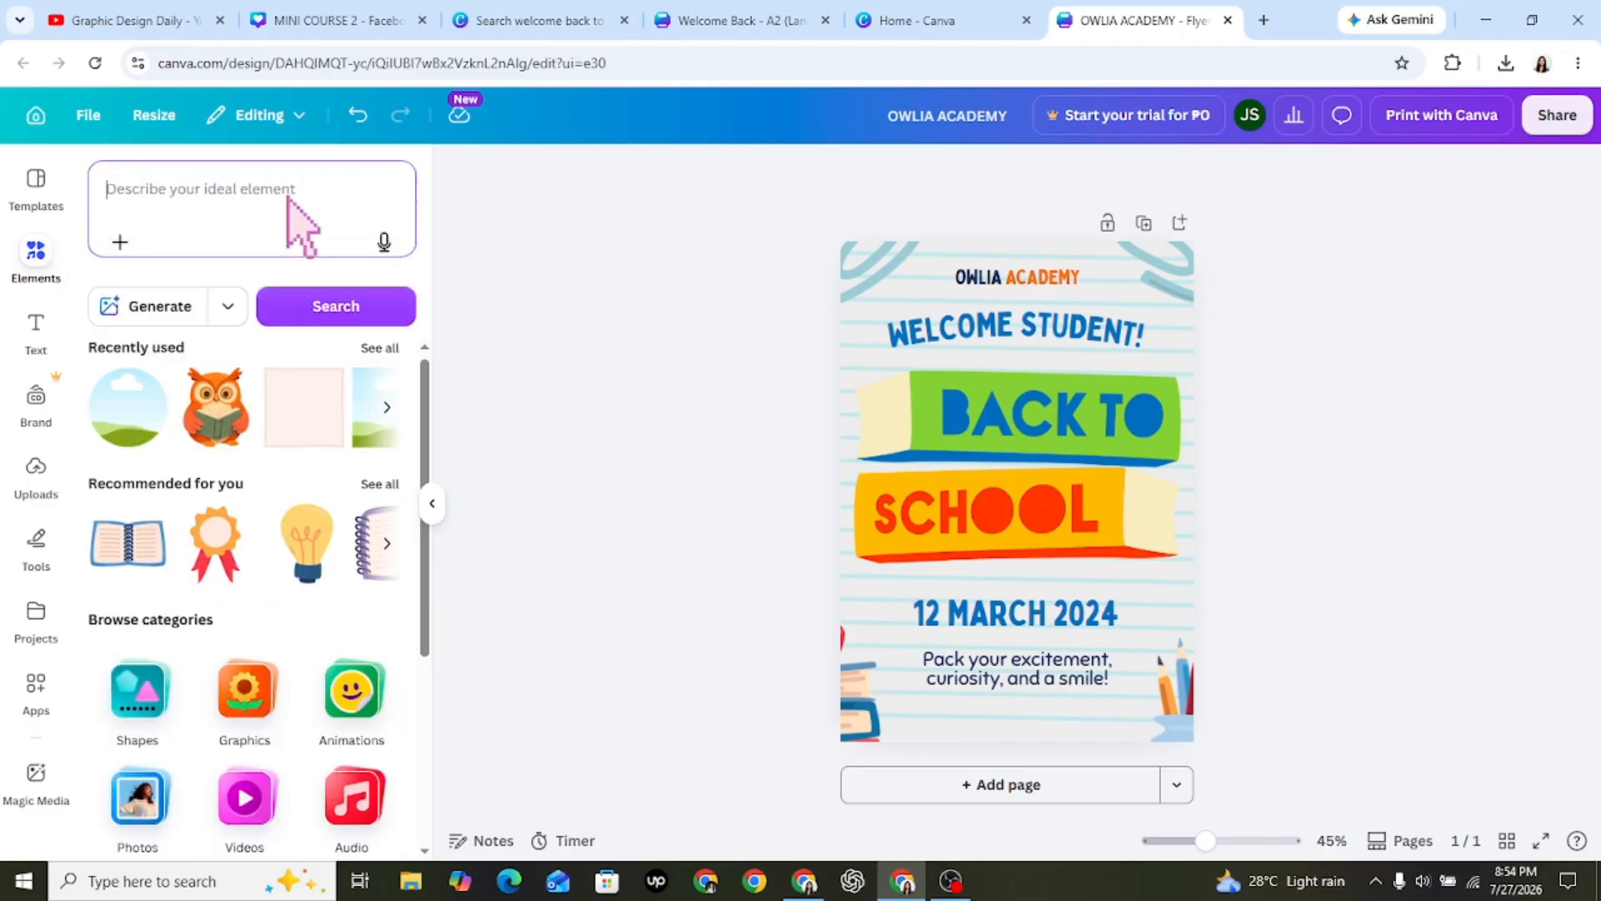
left_click(570, 332)
left_click(267, 209)
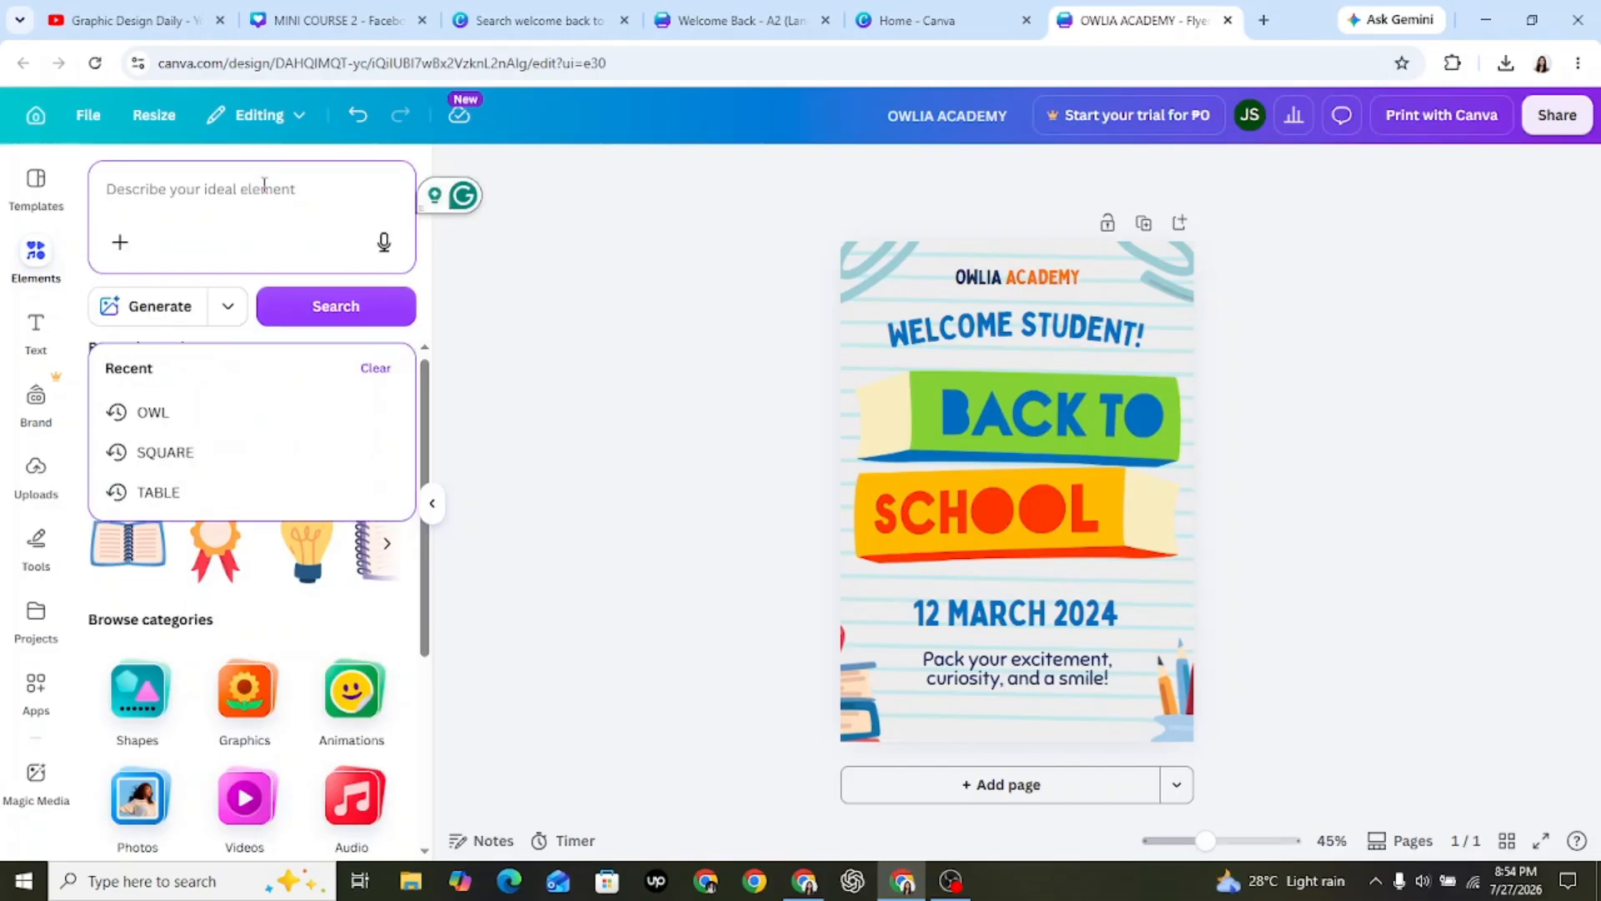
type("BLACKB")
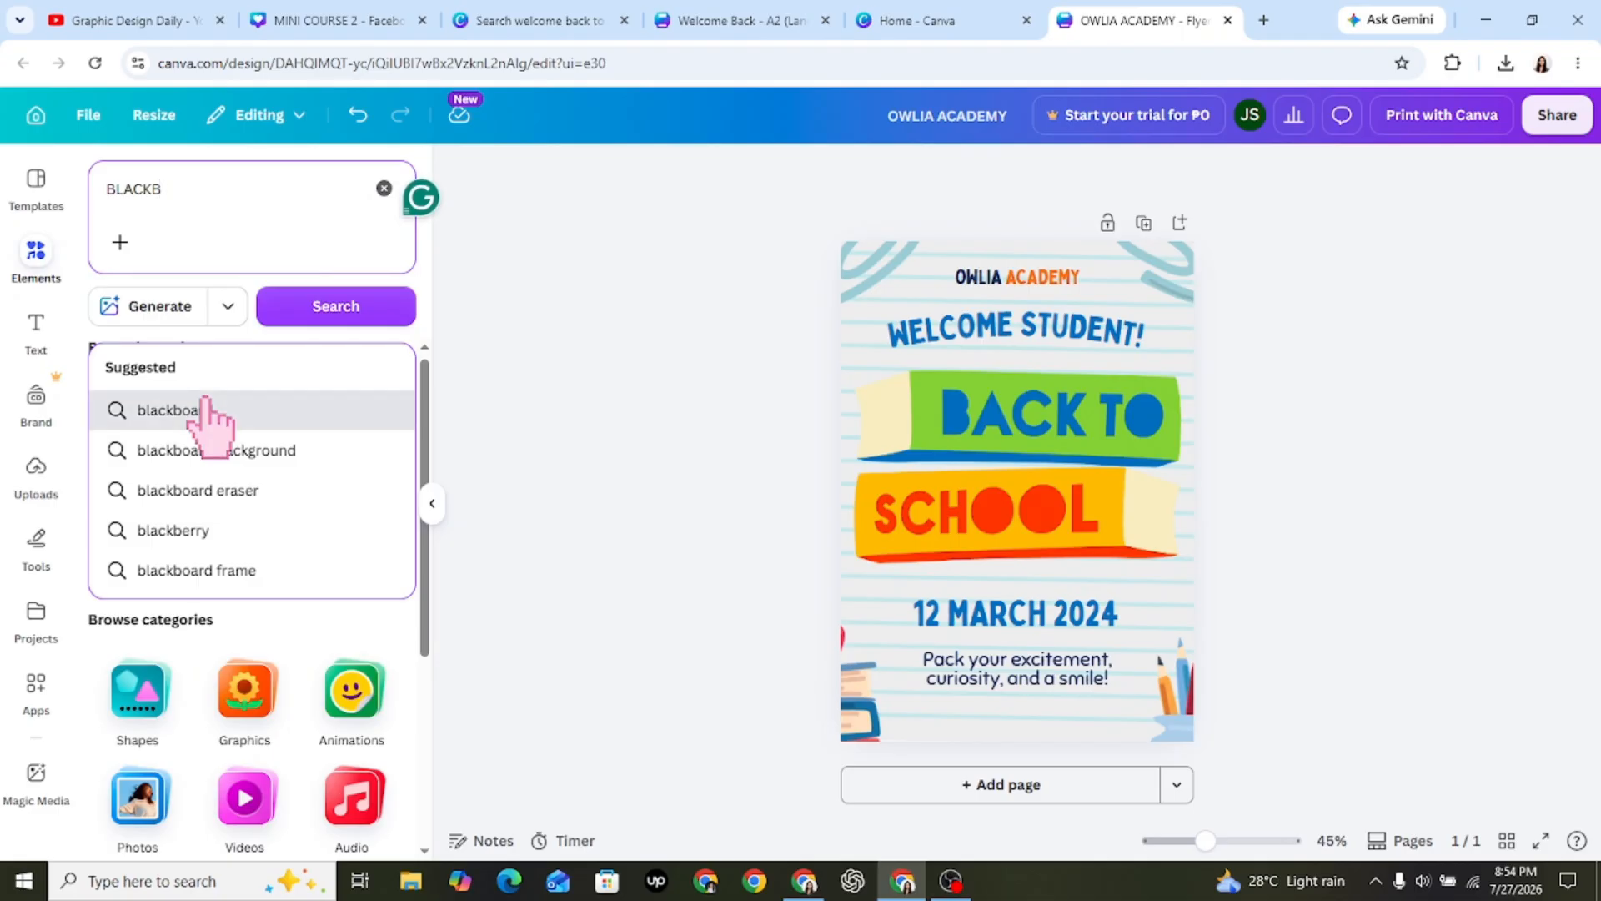
left_click(209, 410)
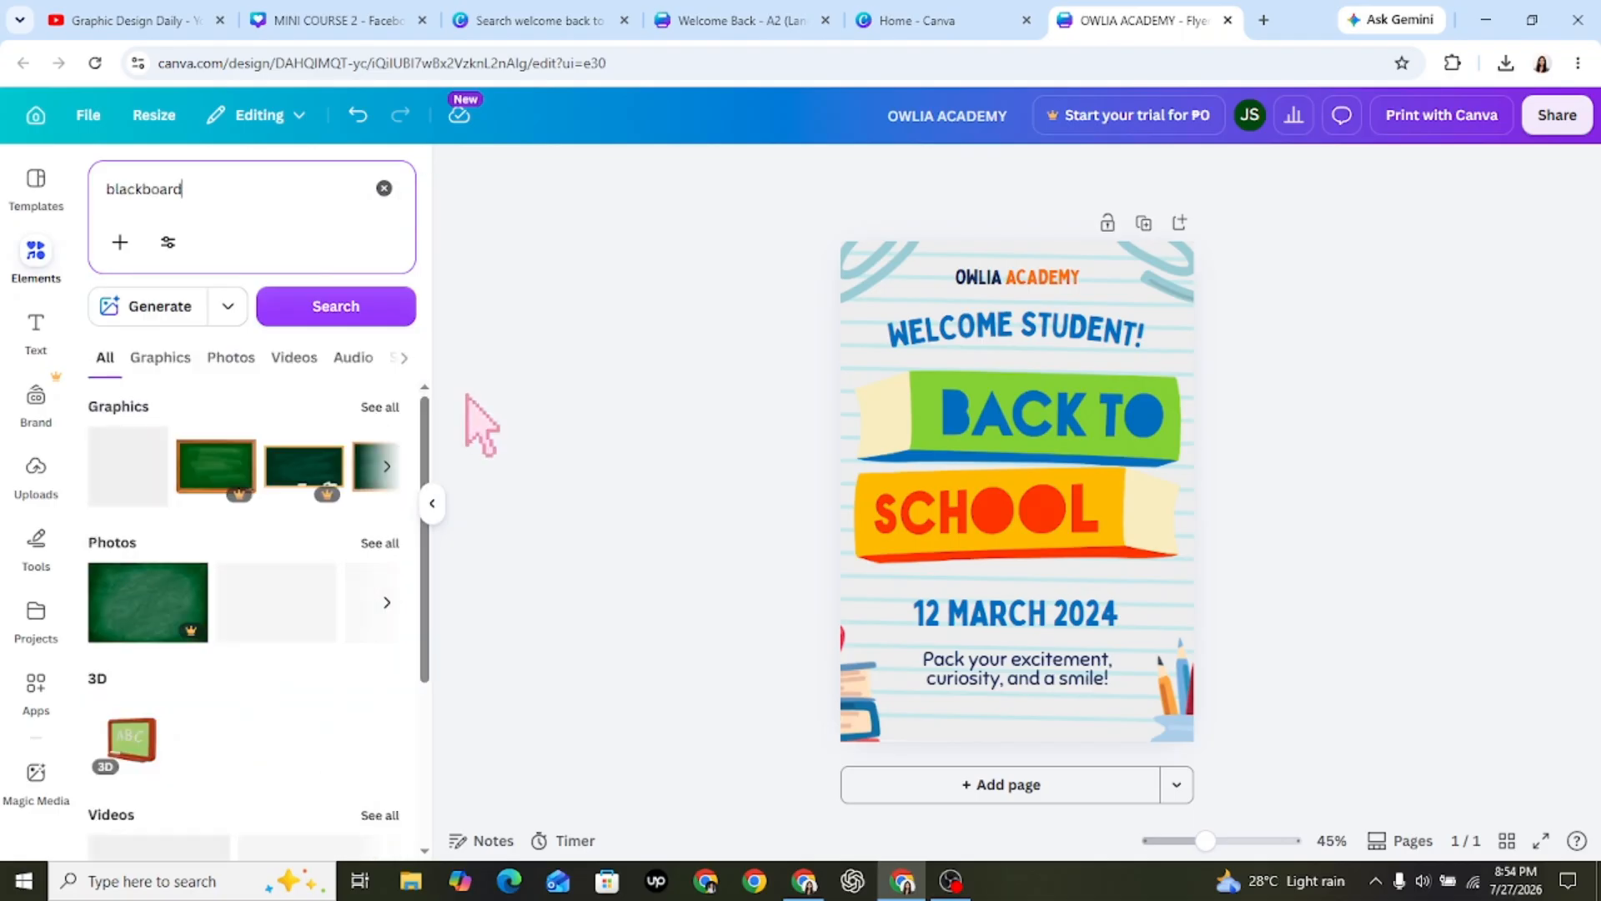
scroll(426, 578, "down", 1)
left_click_drag(426, 577, 421, 426)
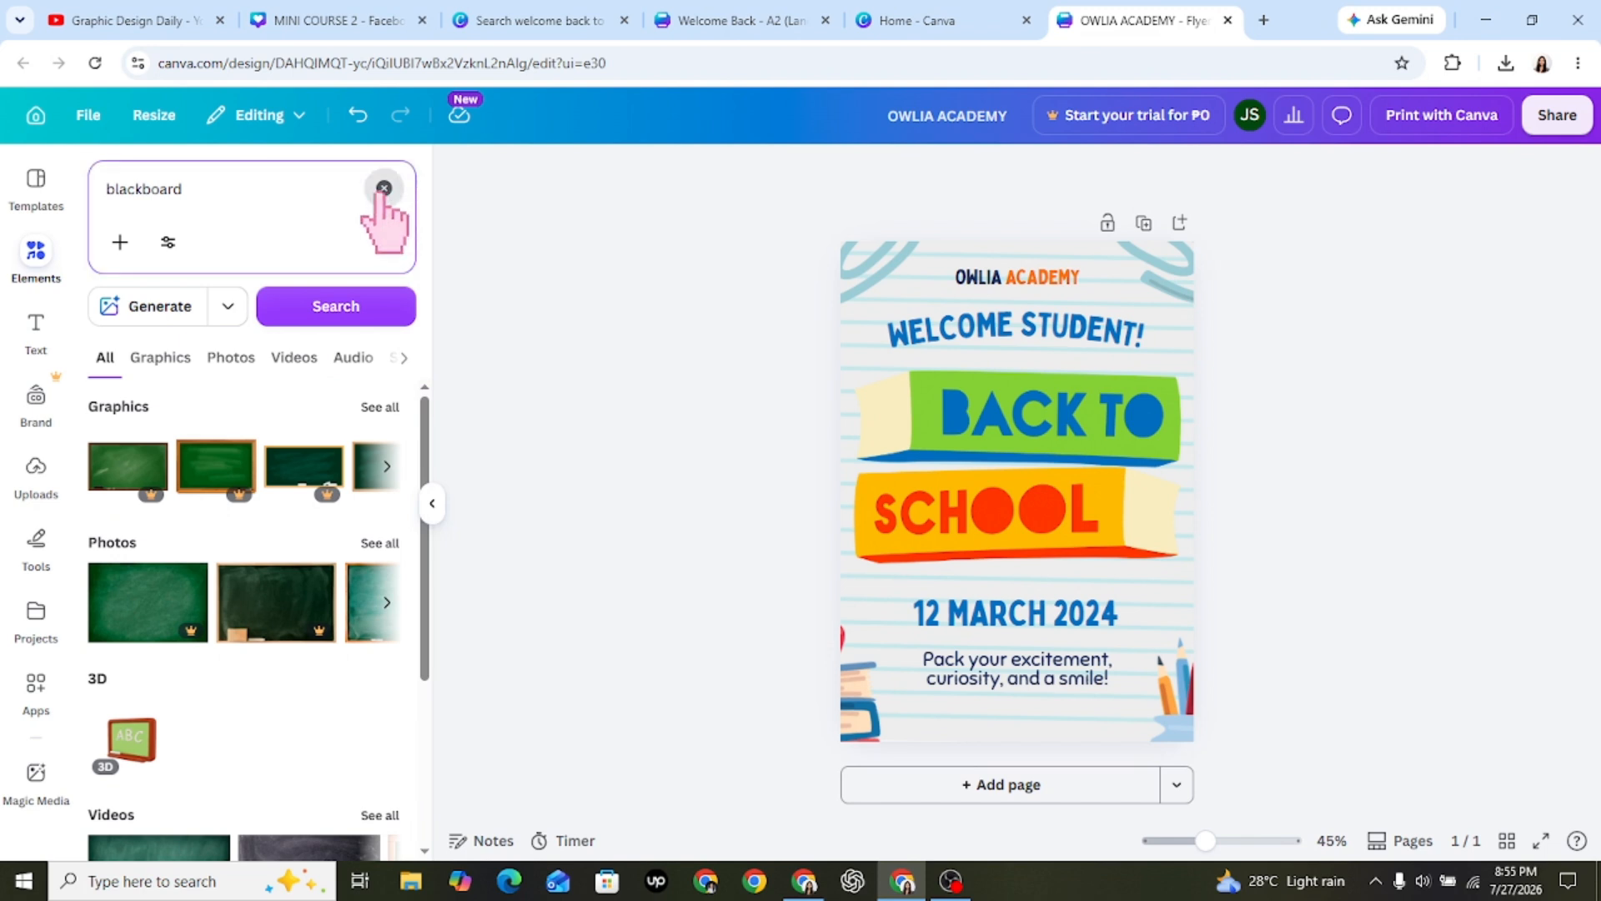
Search the elements for "back to school", show all graphics, and add the cartoon boy with the green backpack to the flyer.
left_click(383, 189)
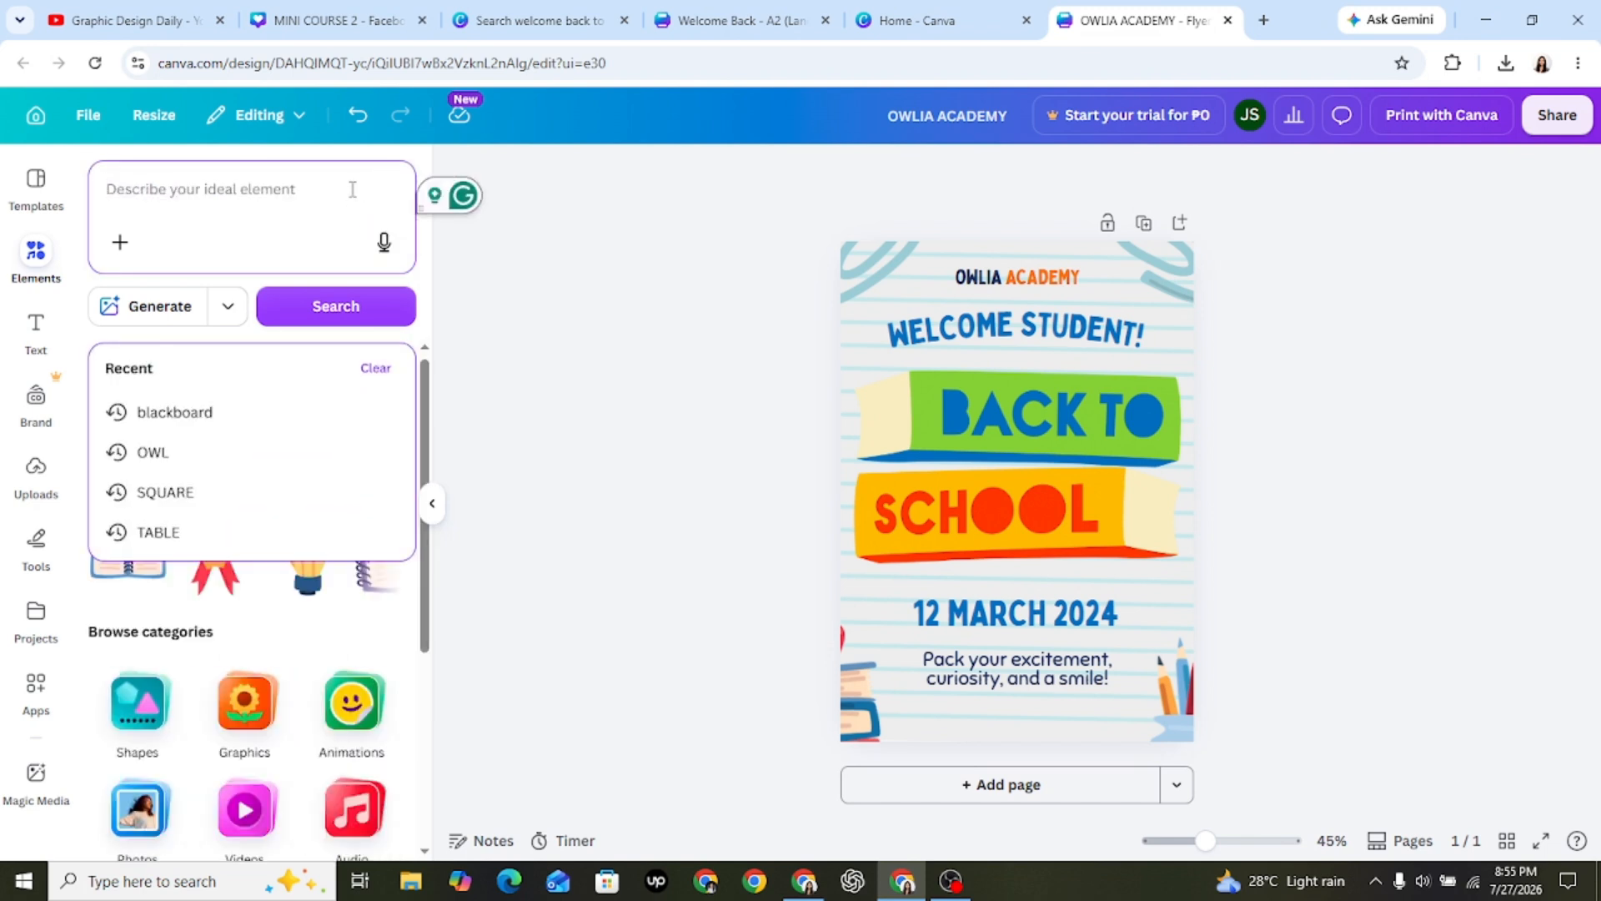
type("BACK T")
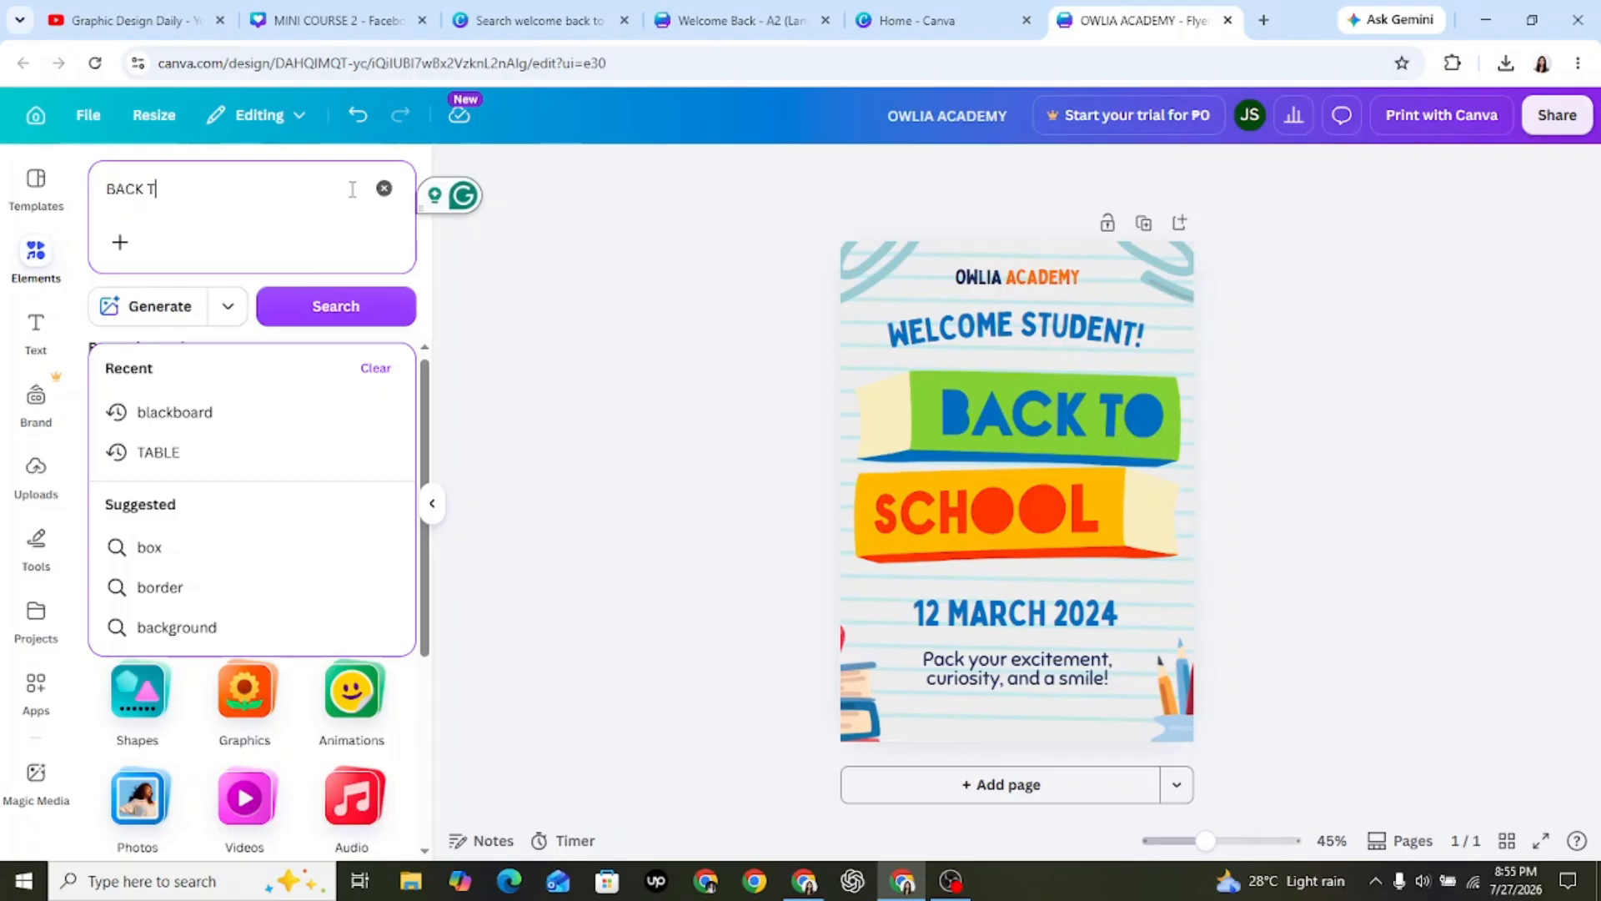
type("O")
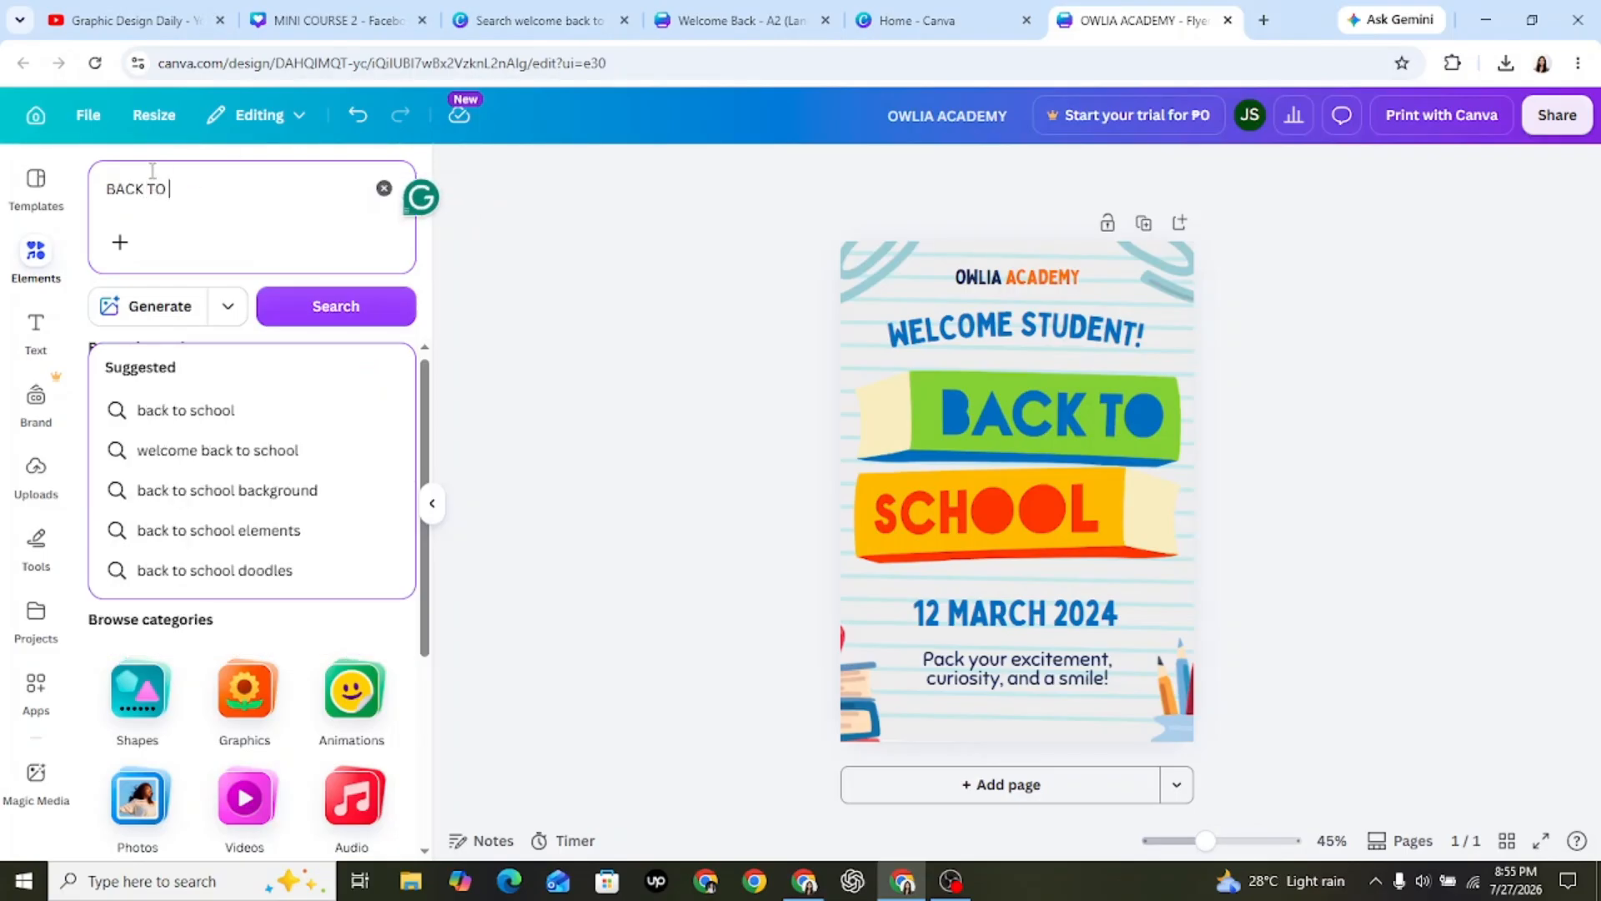
left_click(250, 413)
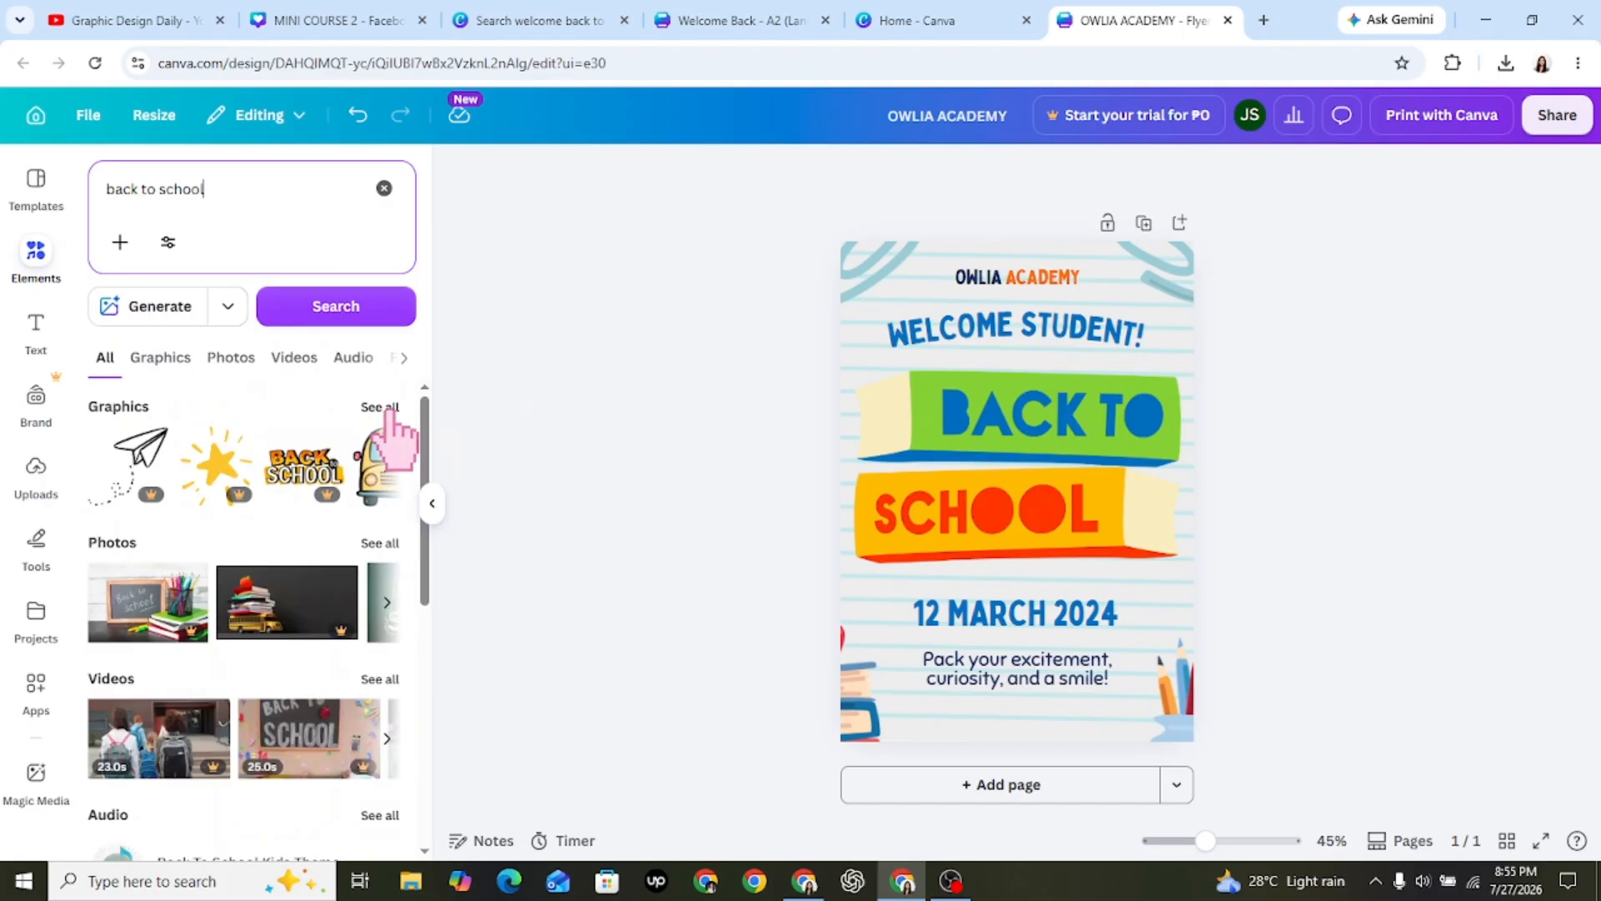
left_click(388, 411)
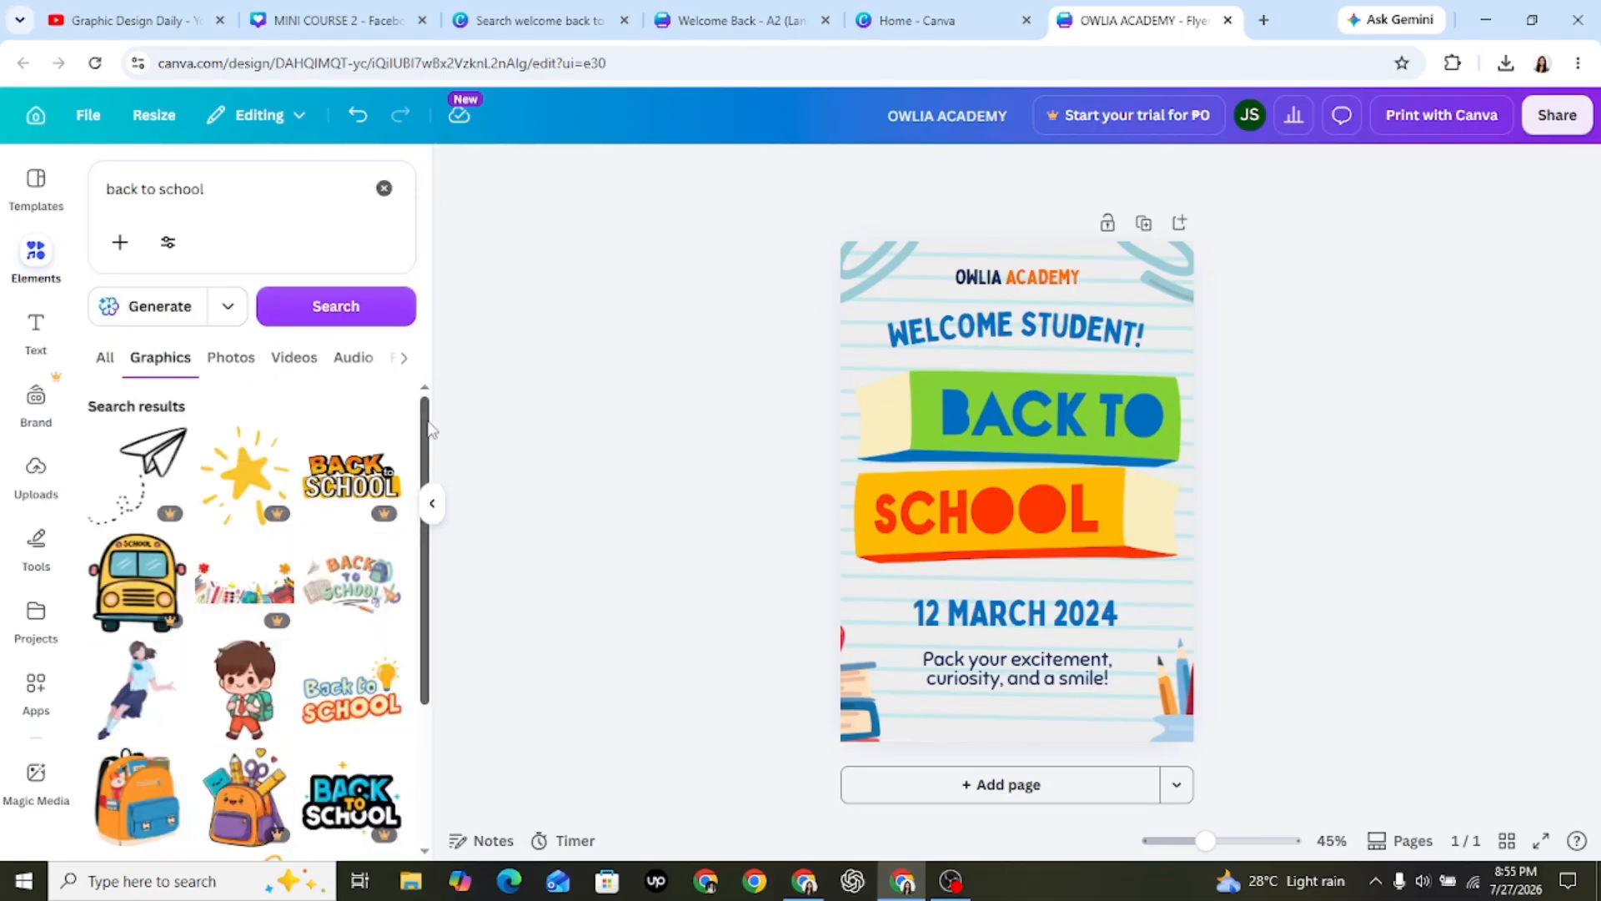
left_click_drag(429, 423, 461, 546)
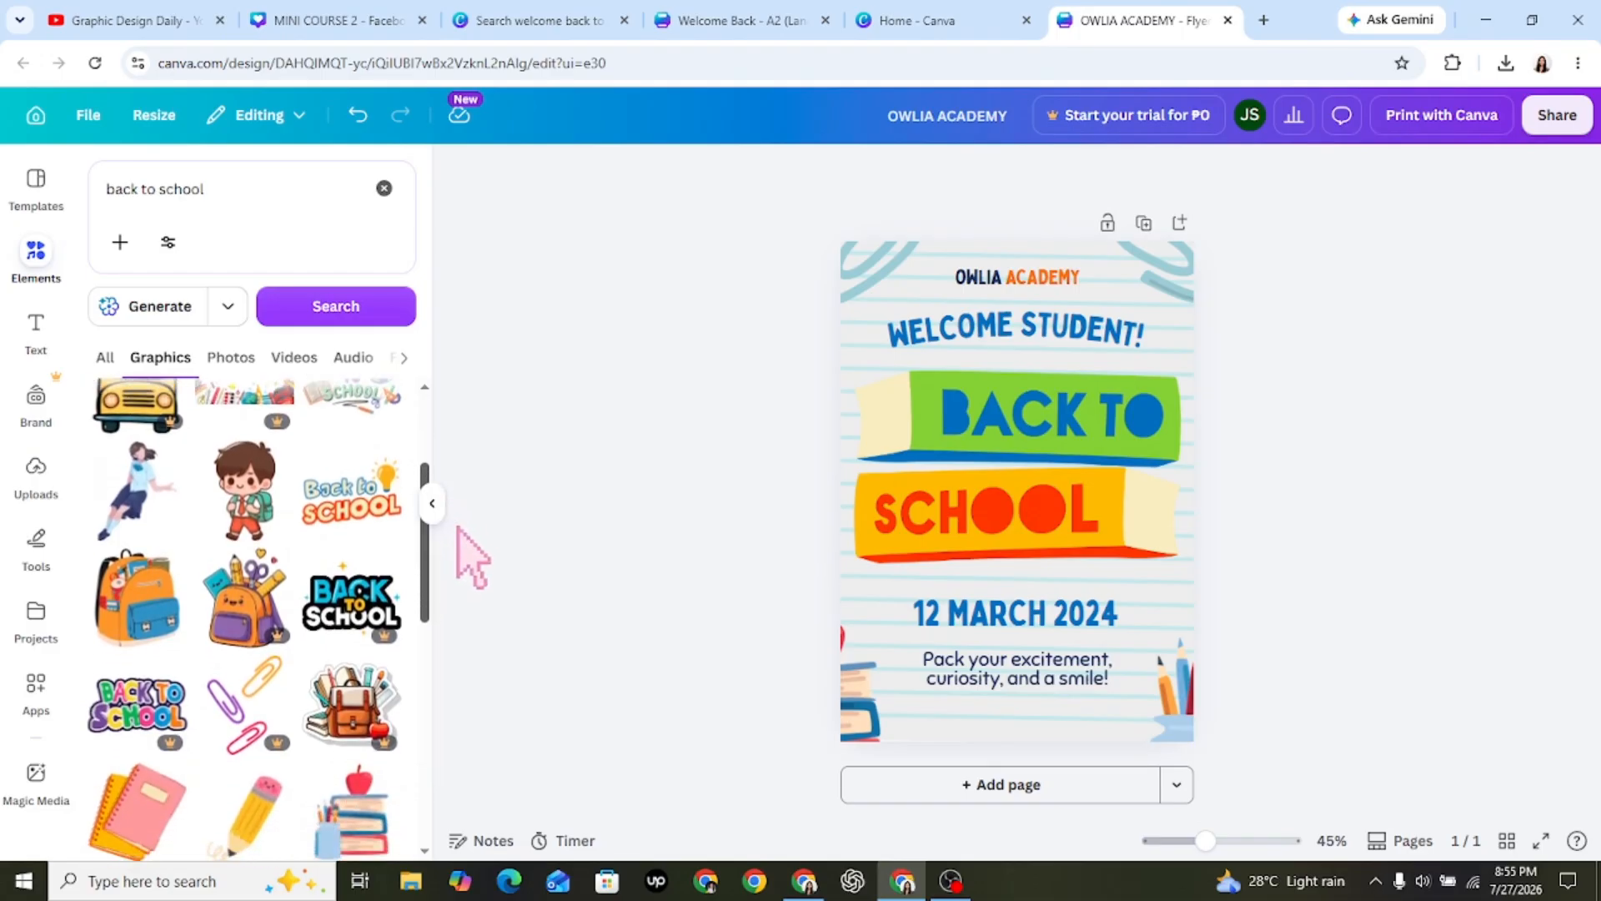
left_click(262, 498)
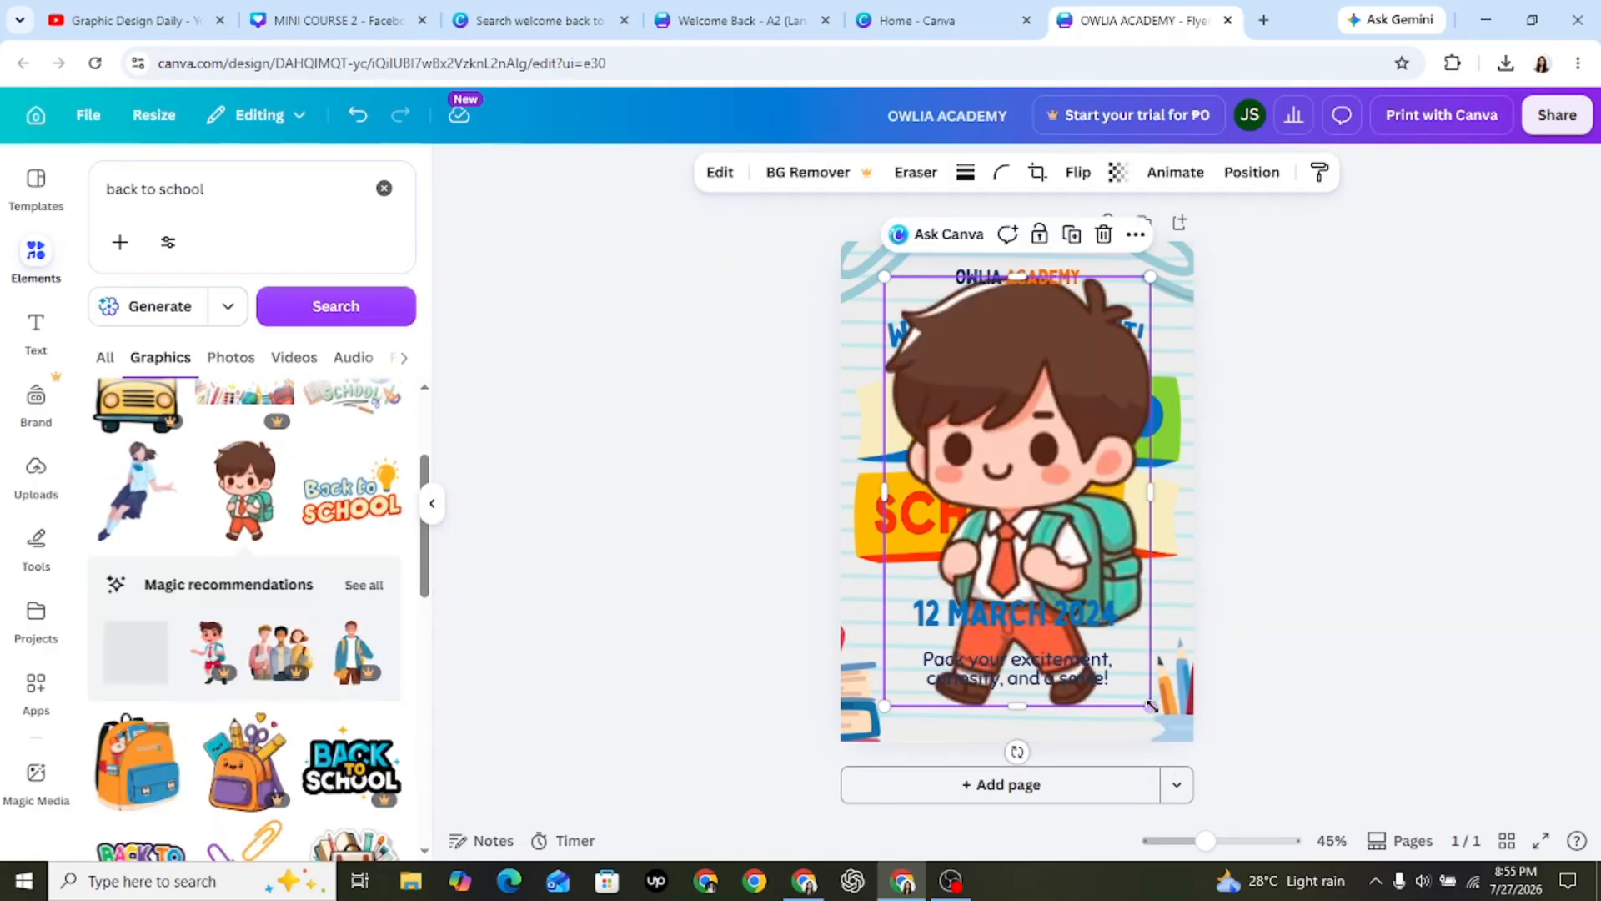
Shrink the boy graphic and place it over the right end of the orange "SCHOOL" book, leaving it deselected.
left_click_drag(1151, 706, 1150, 555)
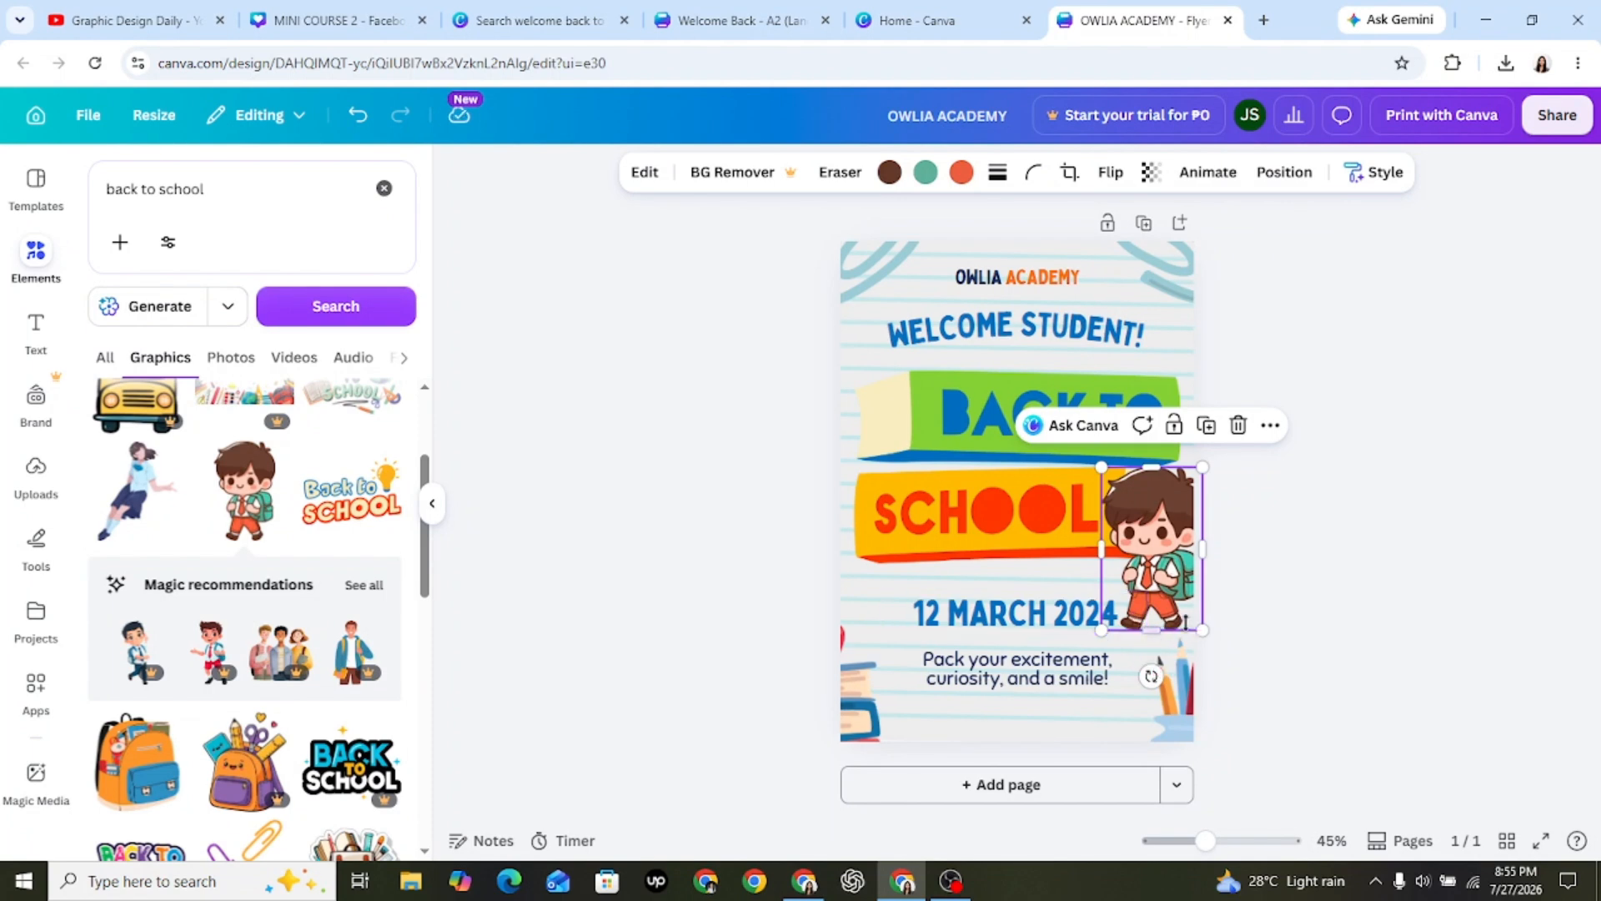
left_click_drag(1201, 630, 1180, 595)
left_click(1235, 587)
left_click_drag(1136, 545, 1136, 548)
left_click(1323, 610)
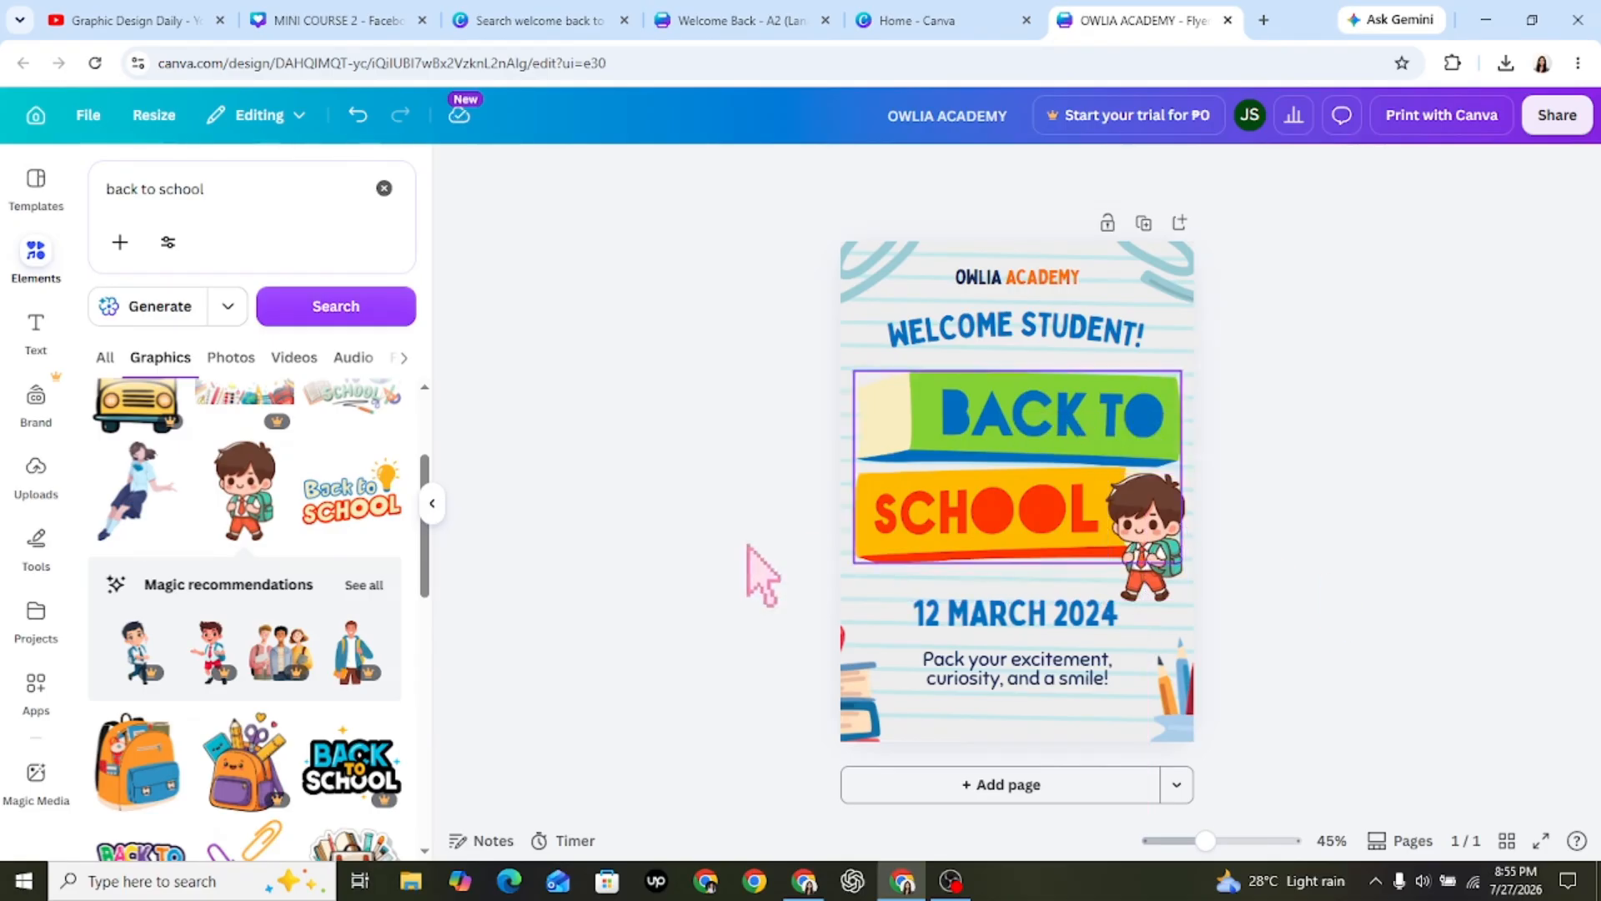
Add the running schoolgirl with glasses from the graphics results, shrink her, and place her over the left end of the green "BACK TO" book.
scroll(430, 584, "down", 3)
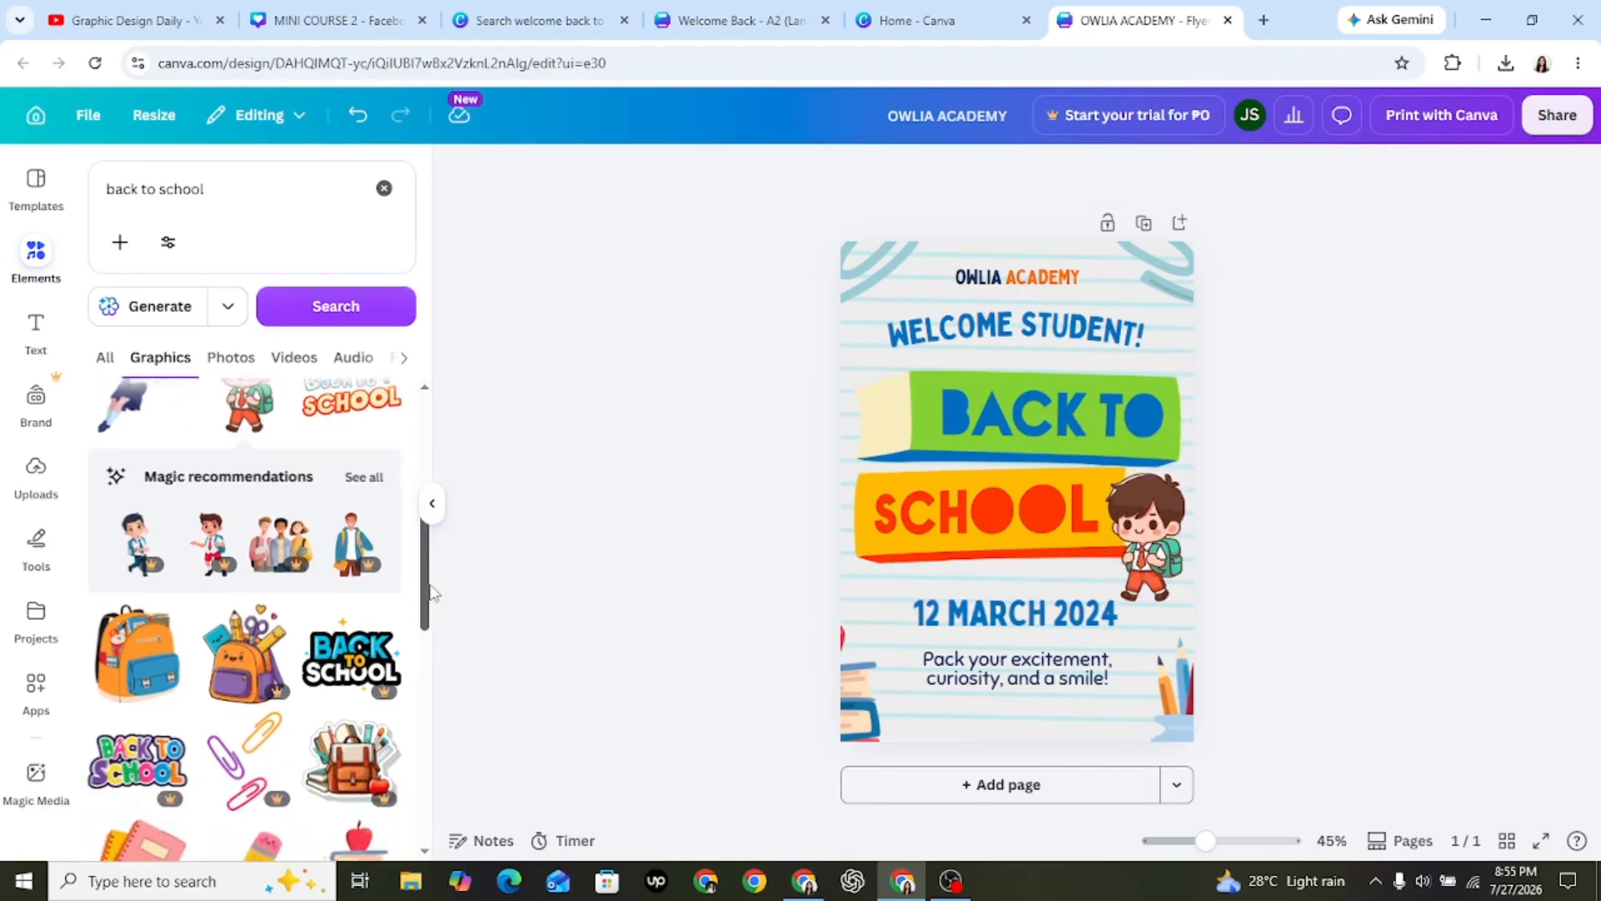
scroll(432, 592, "down", 7)
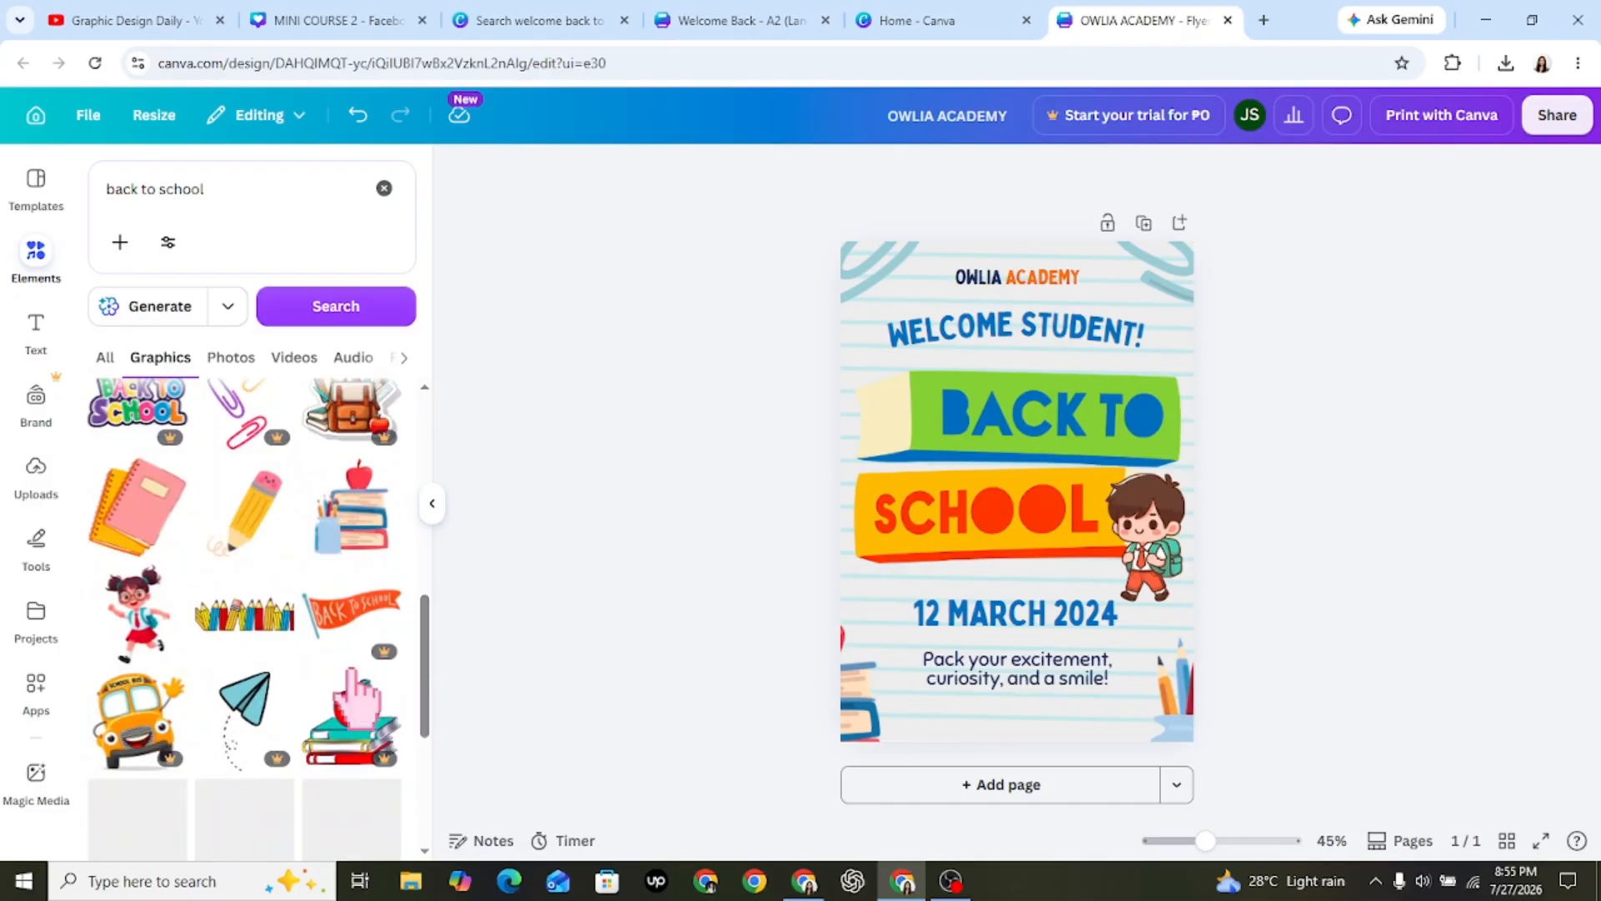
left_click(146, 615)
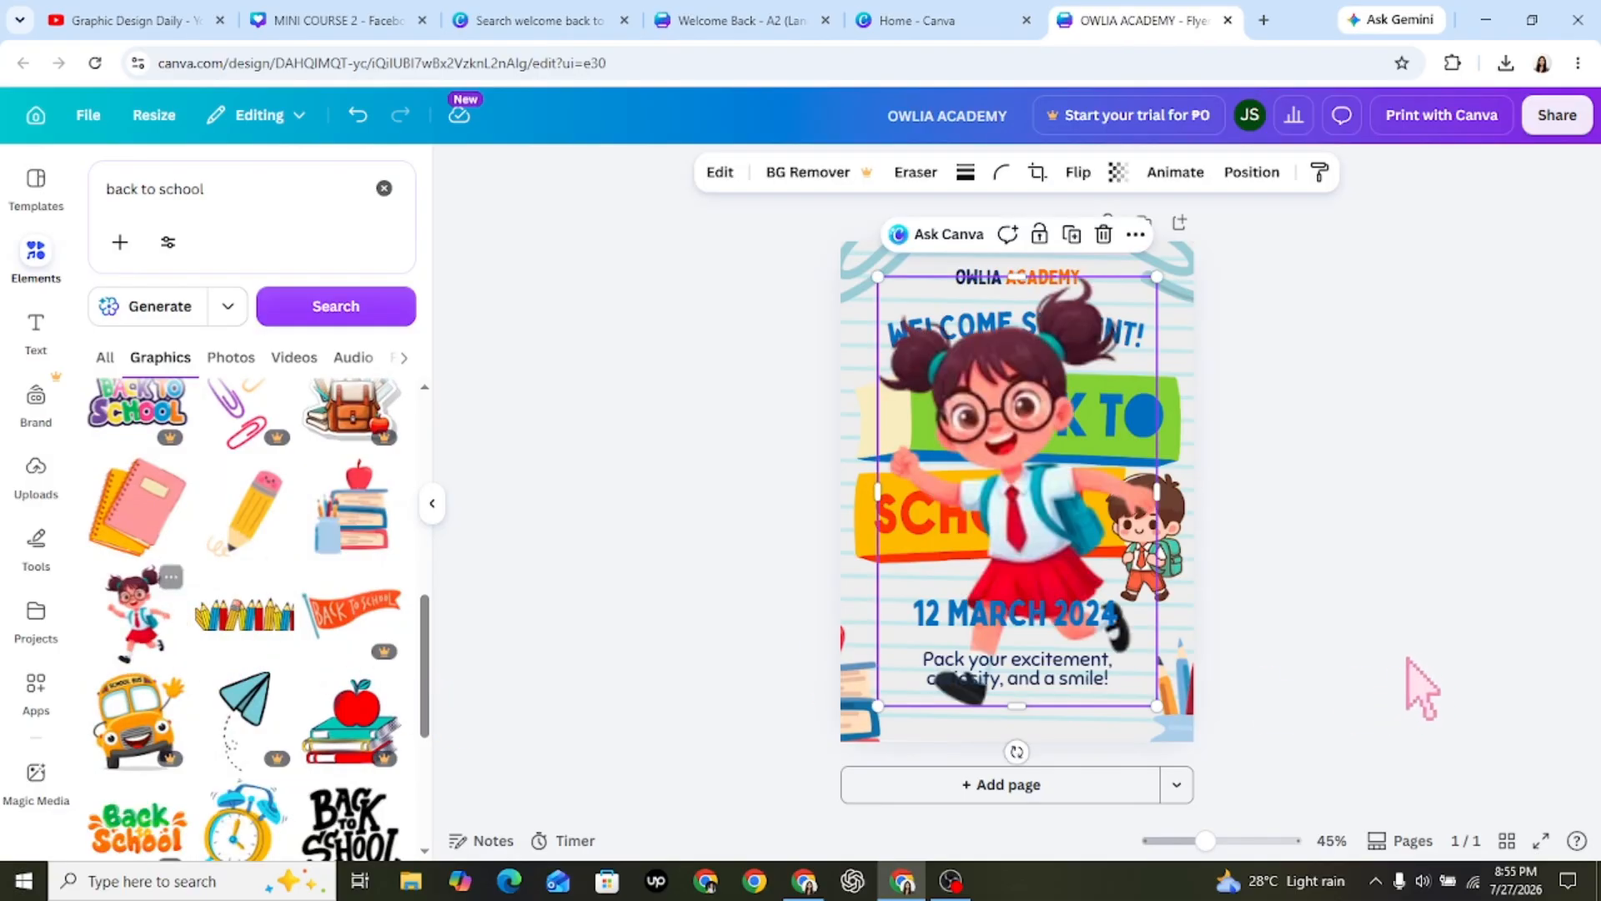
left_click_drag(1157, 706, 959, 410)
left_click_drag(917, 337, 891, 411)
left_click(648, 471)
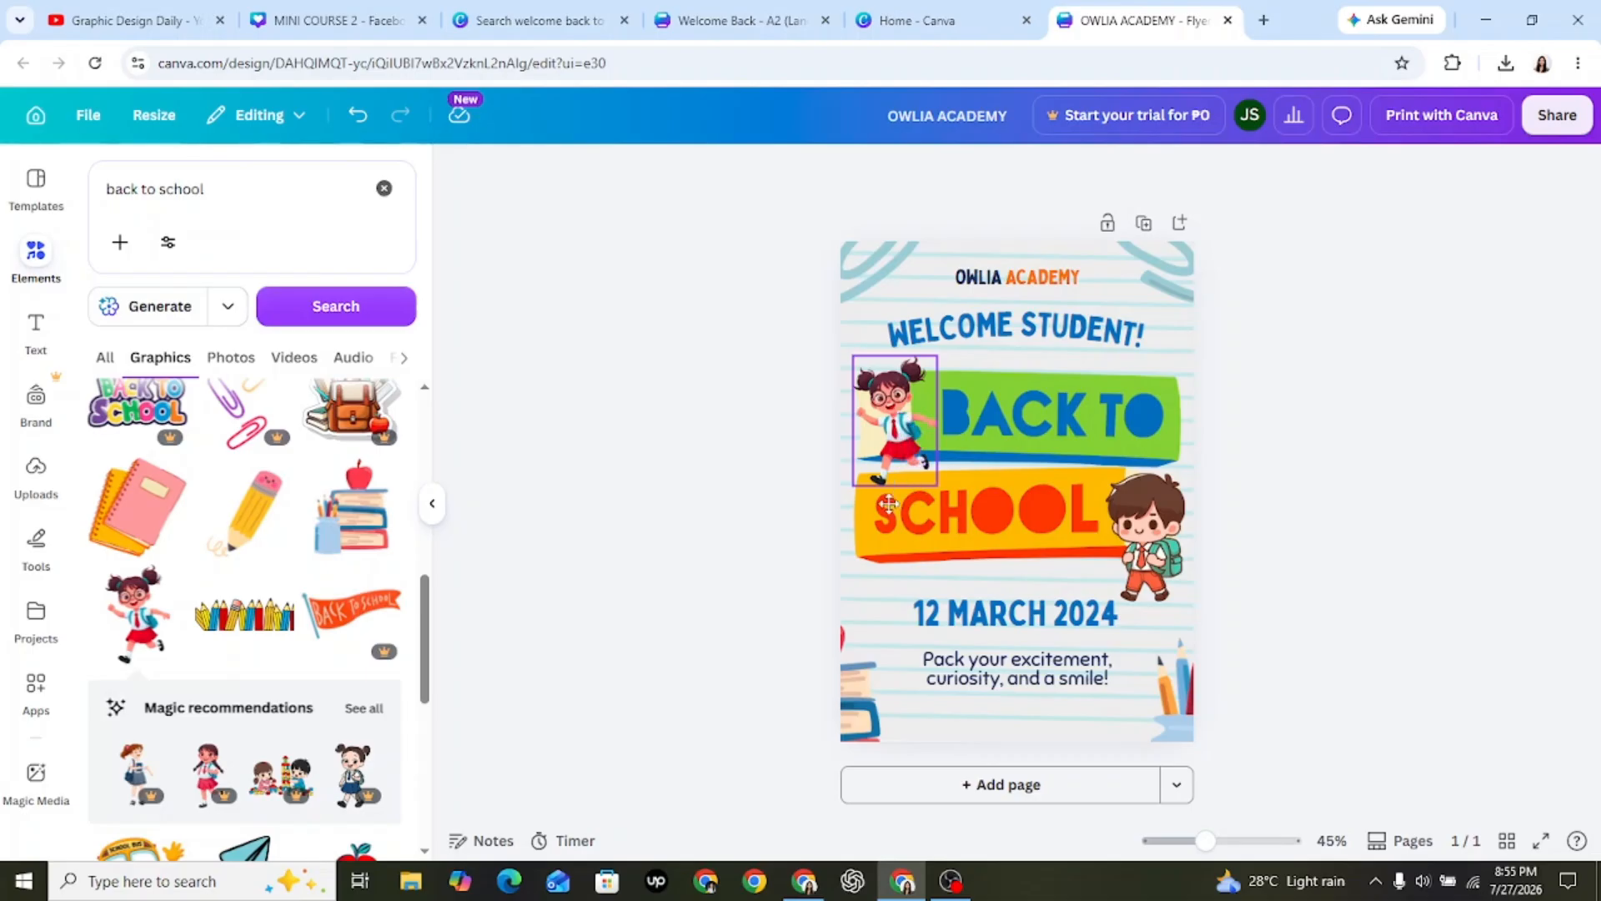
Move the girl graphic to the flyer's lower-left corner beside the date and enlarge it to about 57 wide and 88 high.
left_click_drag(889, 504, 889, 627)
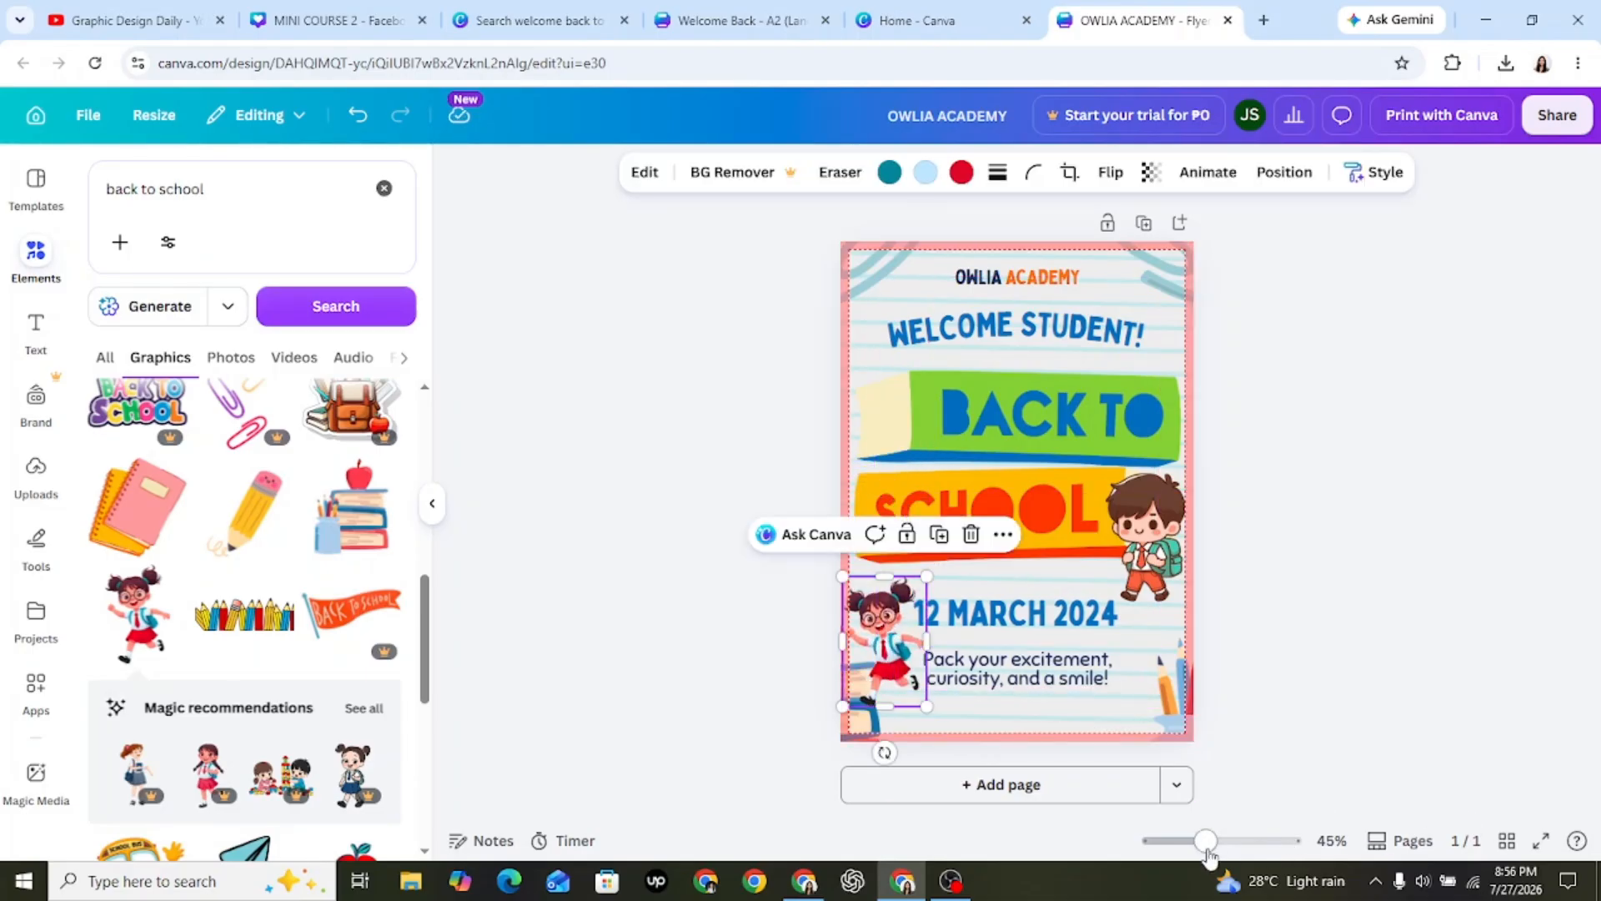
left_click_drag(1206, 841, 1215, 840)
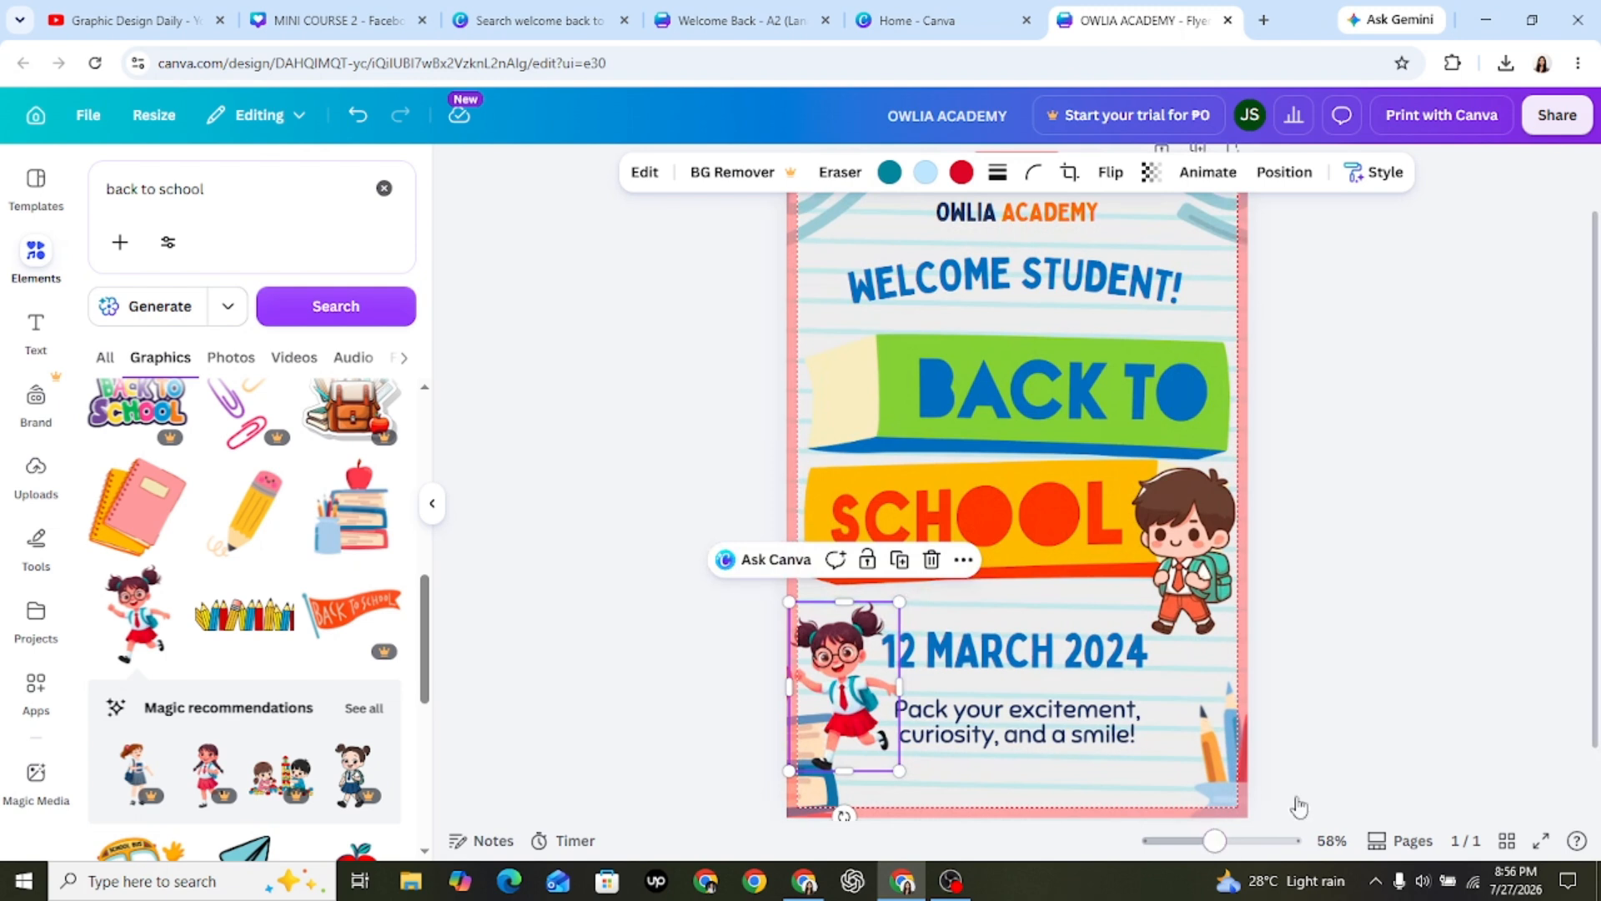
scroll(1351, 734, "down", 2)
left_click(1390, 664)
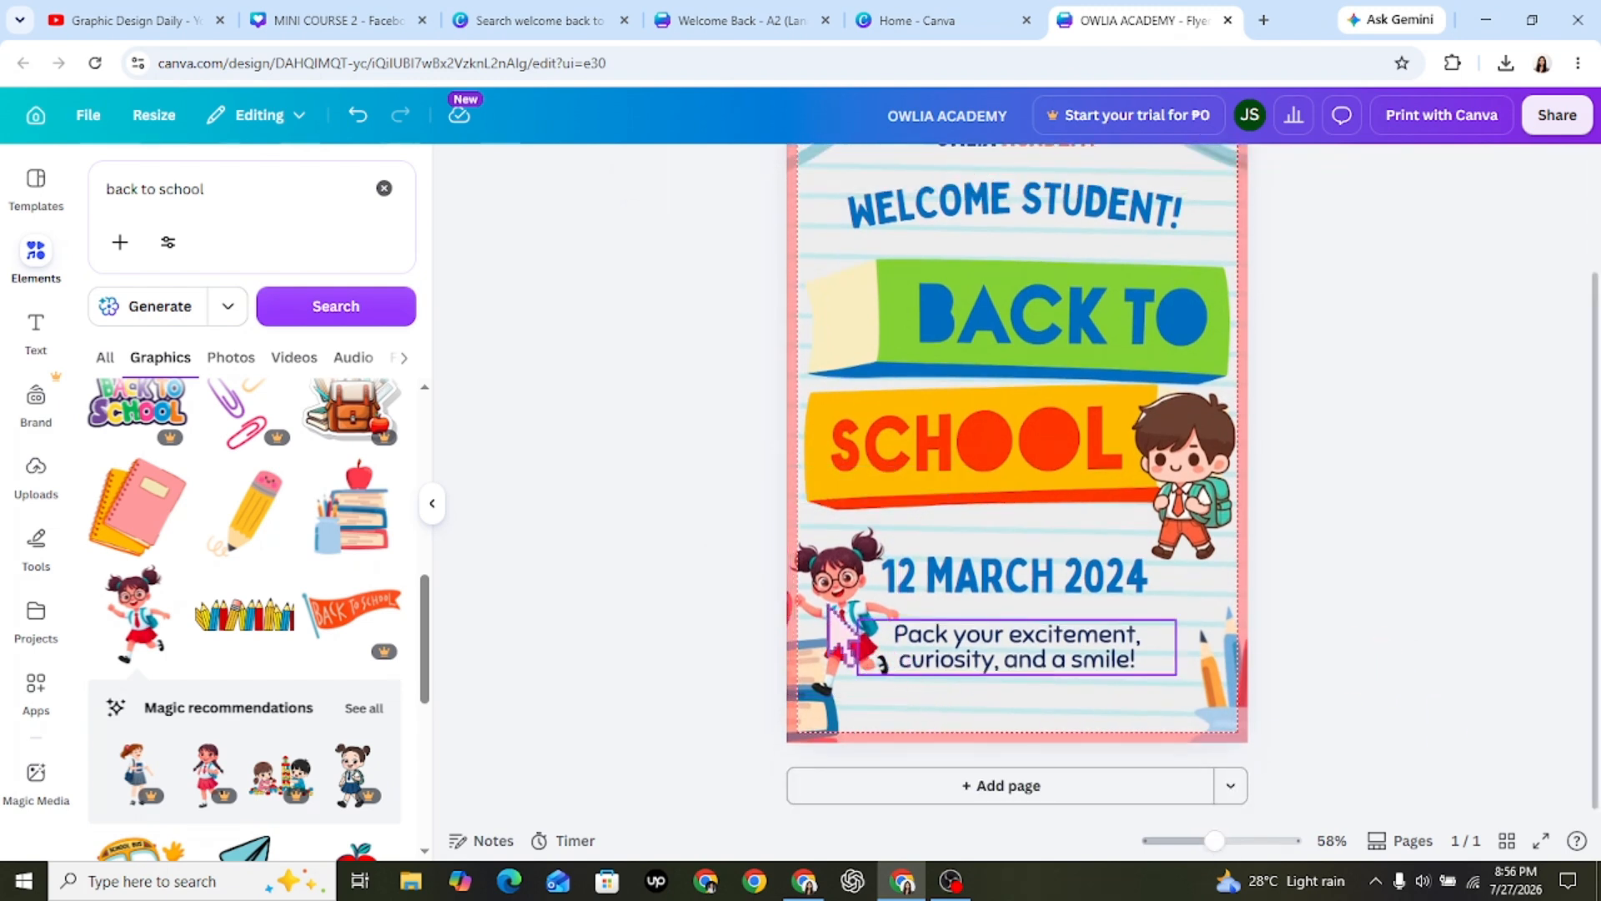
left_click(896, 694)
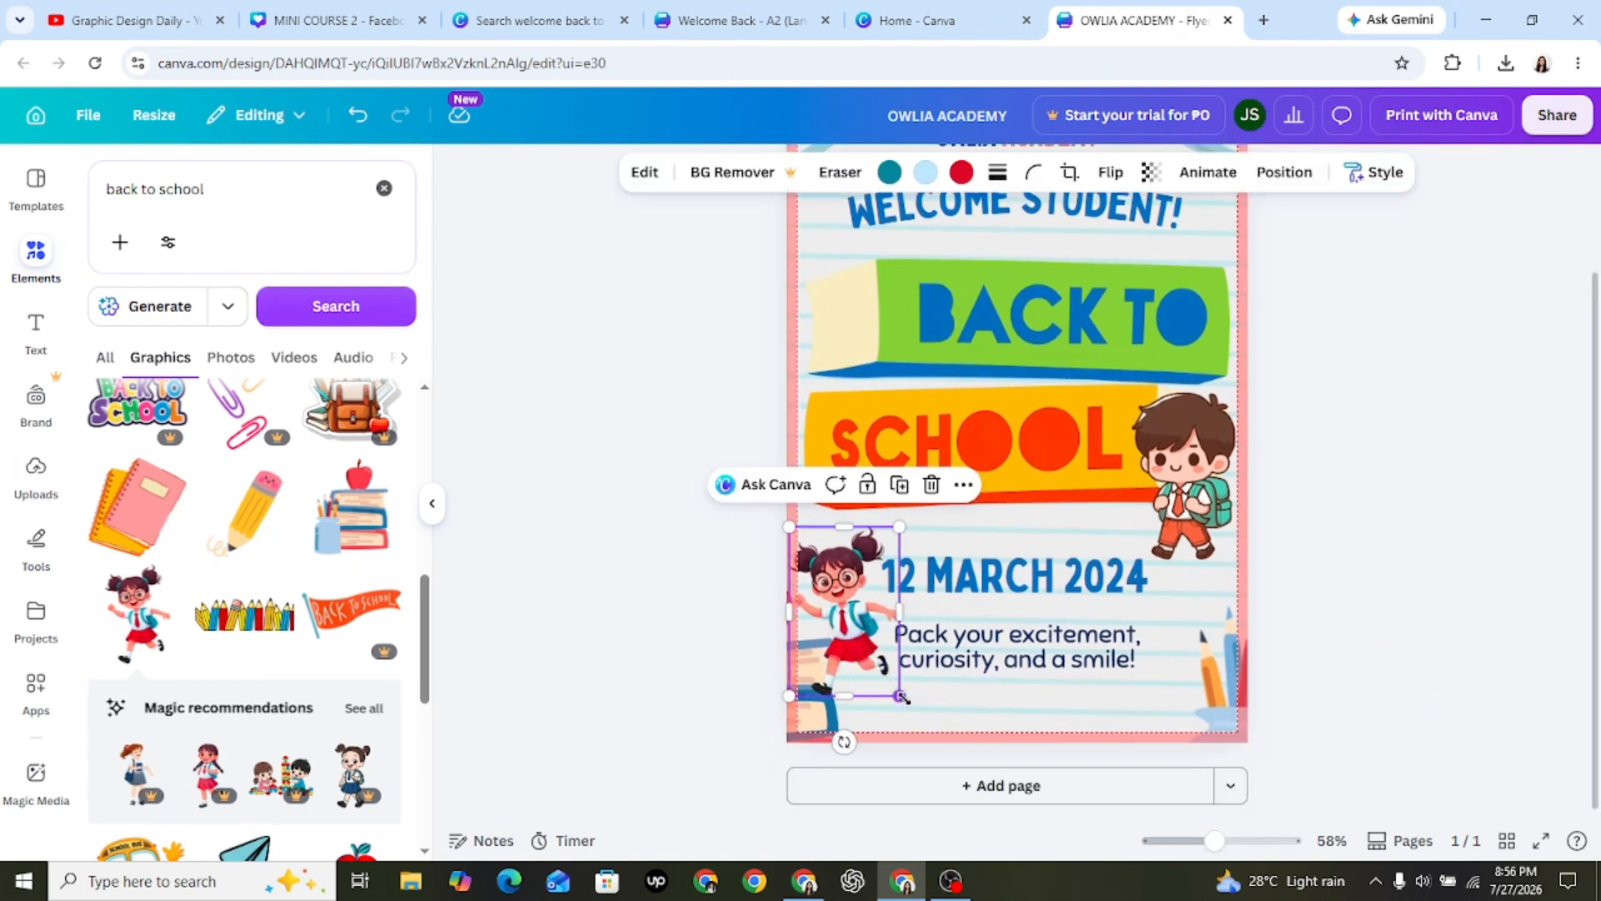
left_click_drag(902, 697, 927, 715)
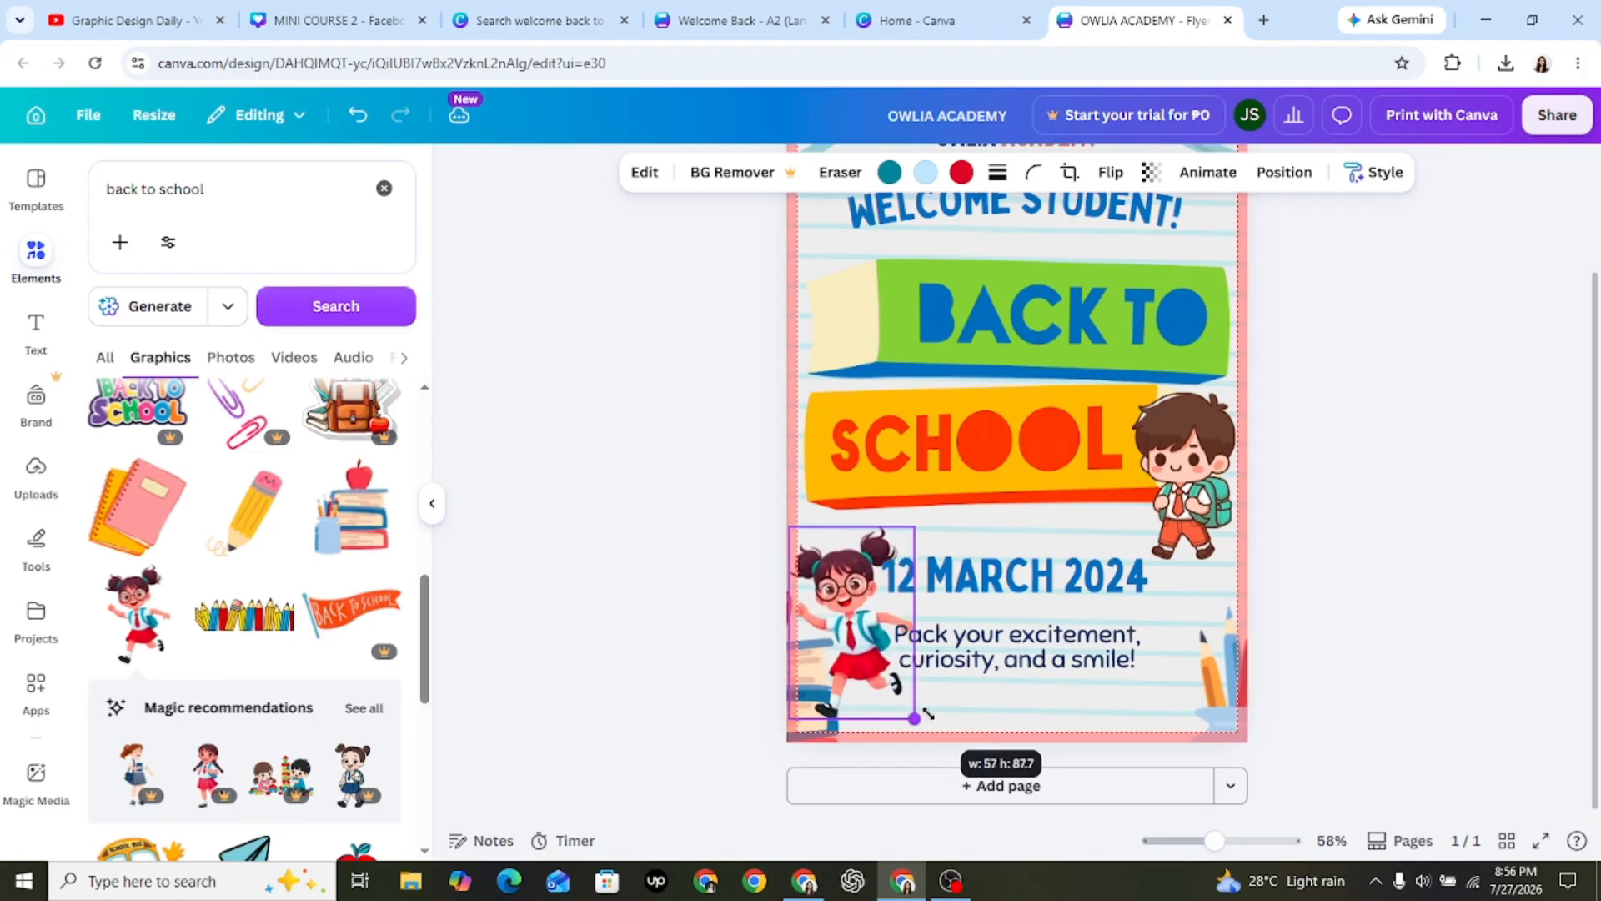
left_click(715, 626)
left_click(868, 599)
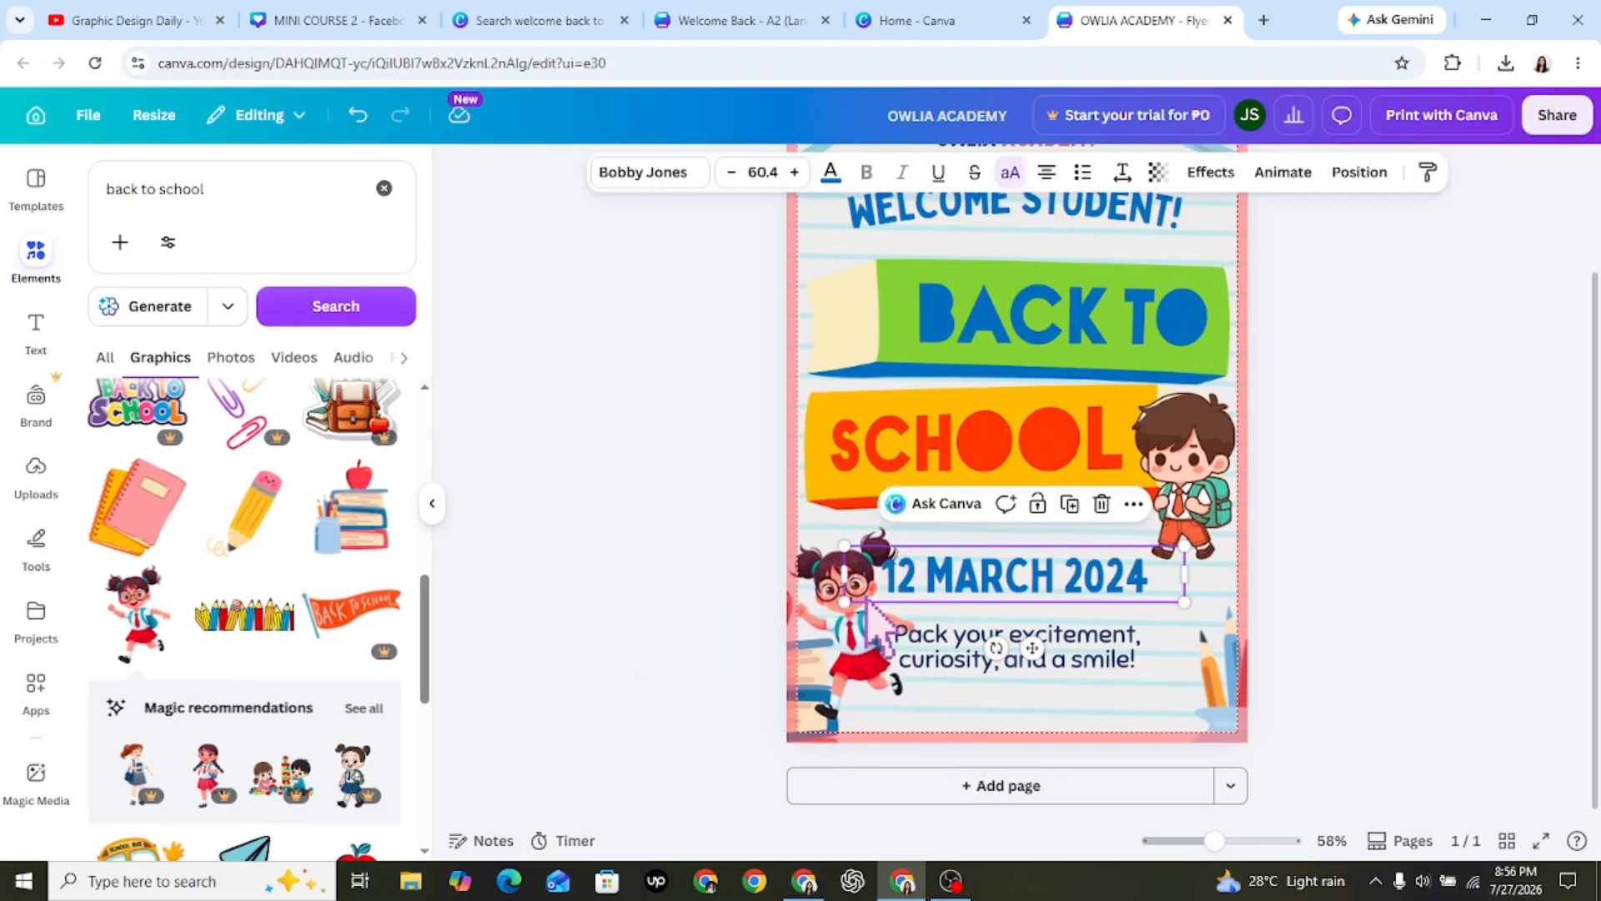